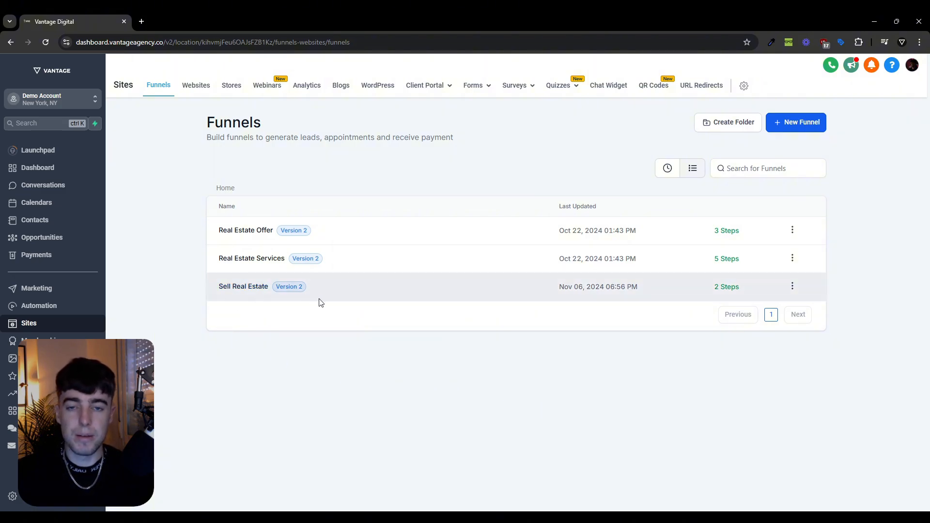
# View the Sell Real Estate funnel's landing page in the page editor, and return to the funnels list.
pyautogui.click(248, 288)
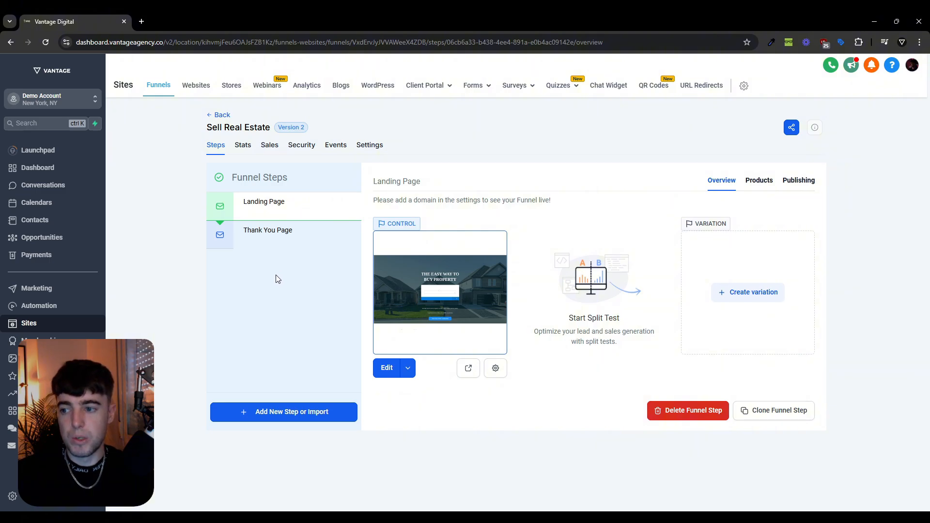
pyautogui.click(386, 368)
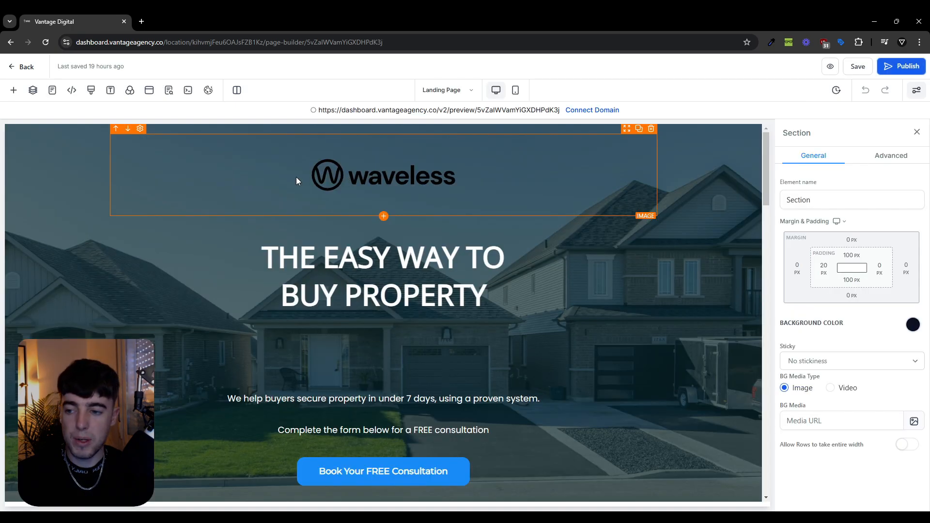
pyautogui.click(26, 66)
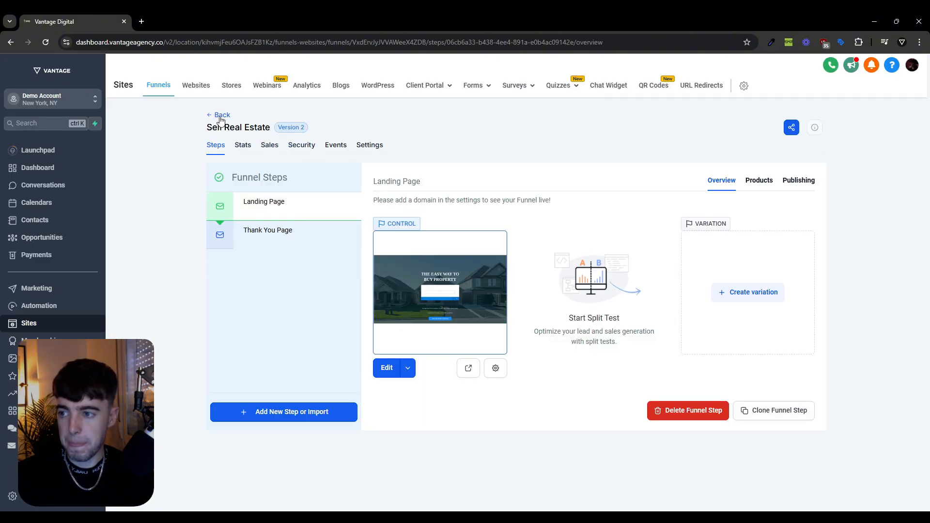
pyautogui.click(218, 115)
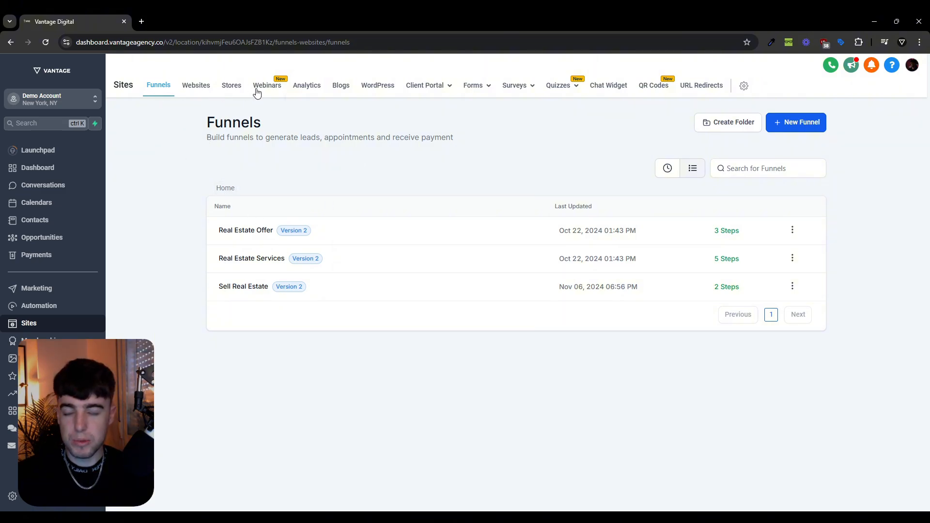
# Start a new funnel from templates to open the funnel template library.
pyautogui.click(574, 96)
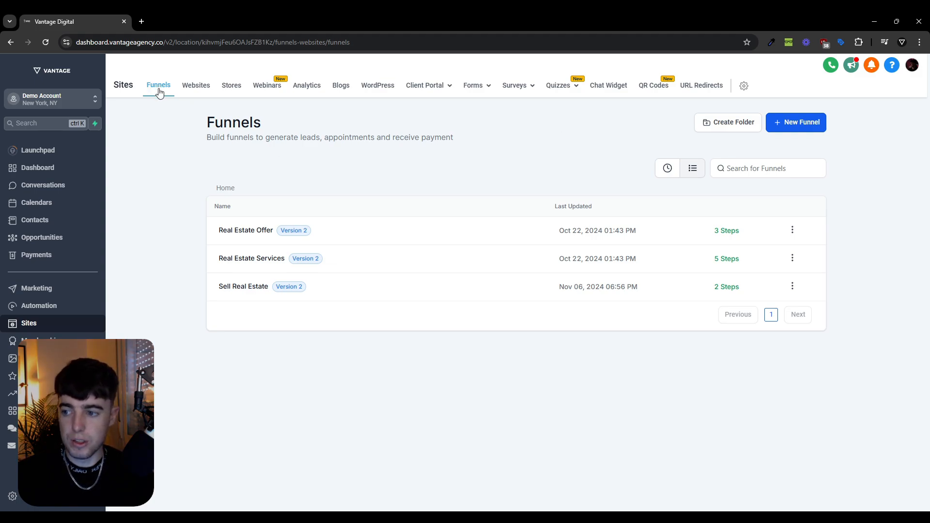
pyautogui.click(806, 121)
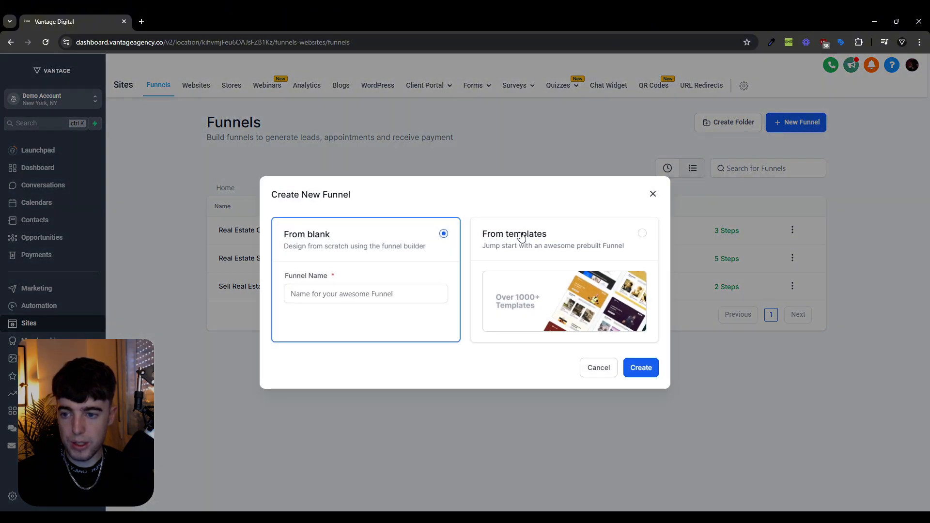
pyautogui.click(567, 246)
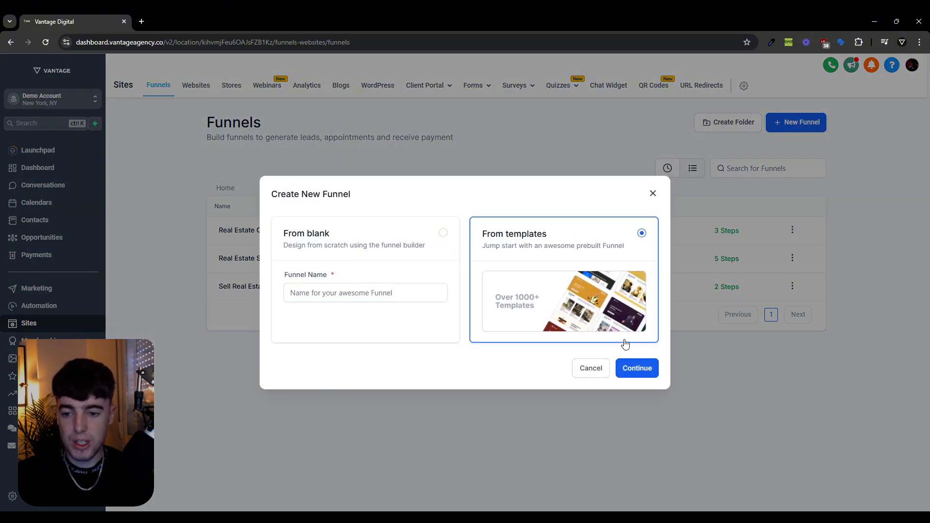
pyautogui.click(649, 370)
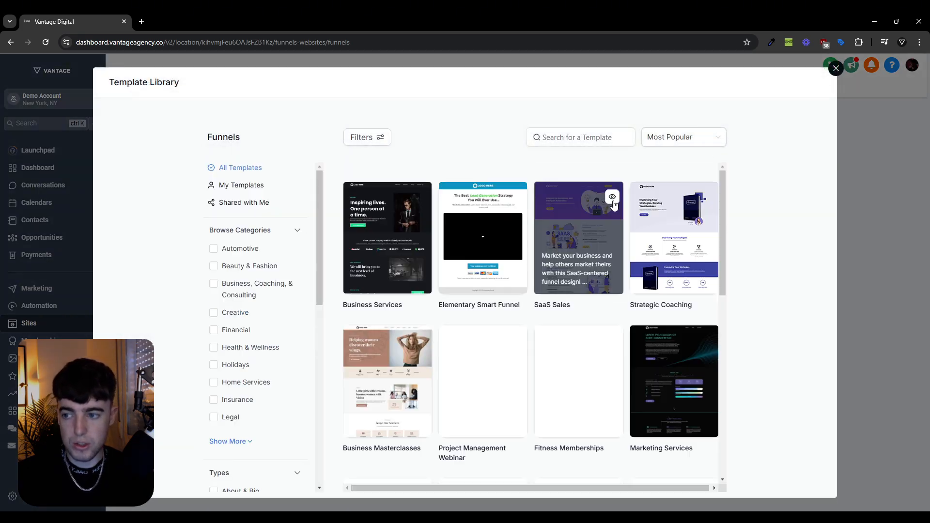
# Search the template library for "REAL ESTATE" and browse the matching funnel templates.
pyautogui.click(562, 140)
pyautogui.write('REA')
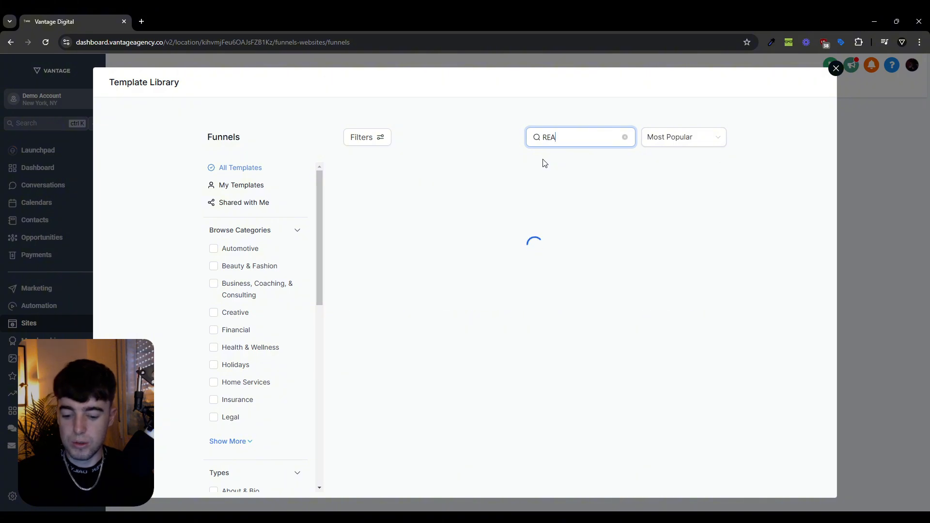
pyautogui.write('L ESTATE')
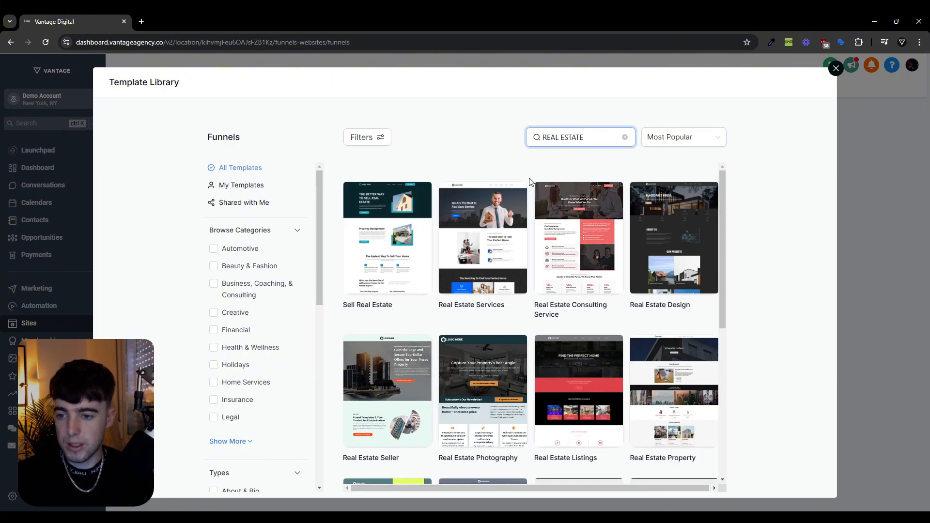
pyautogui.moveTo(473, 260)
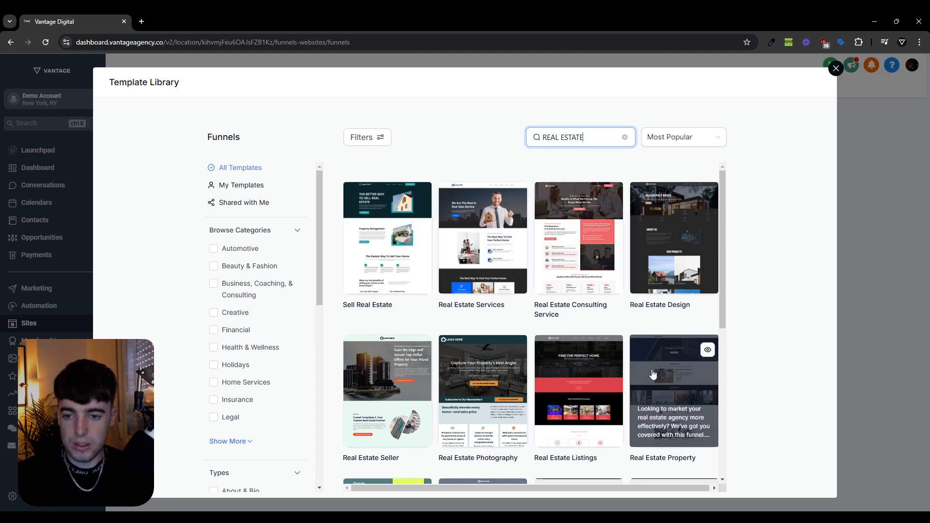
pyautogui.scroll(-1, 639, 359)
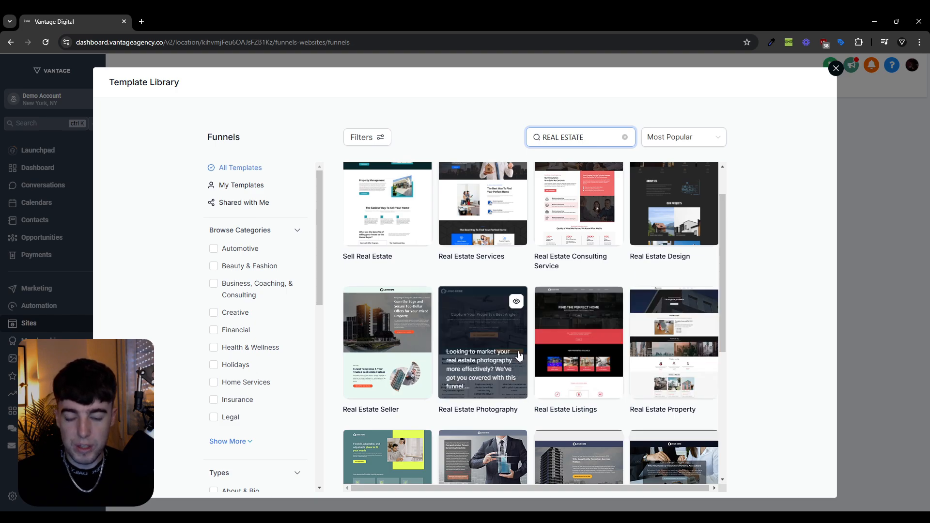
pyautogui.scroll(-3, 518, 355)
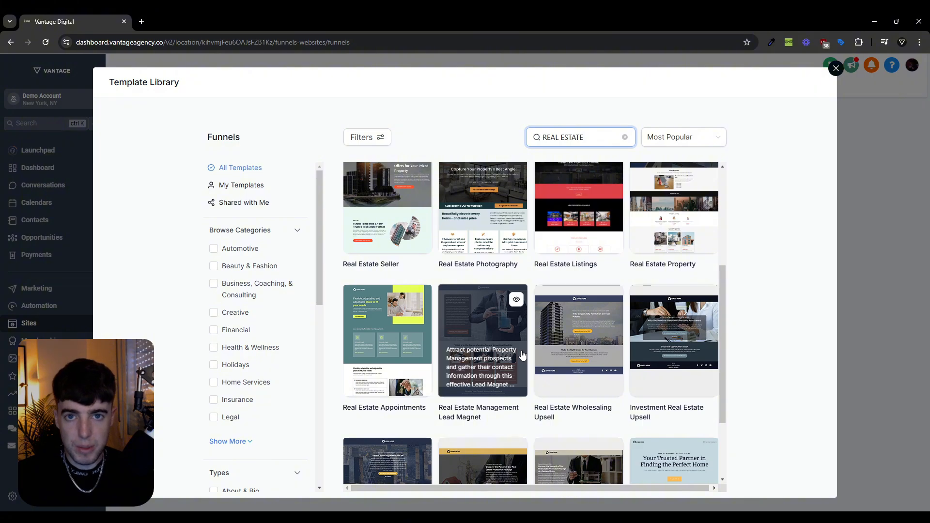
pyautogui.scroll(4, 522, 356)
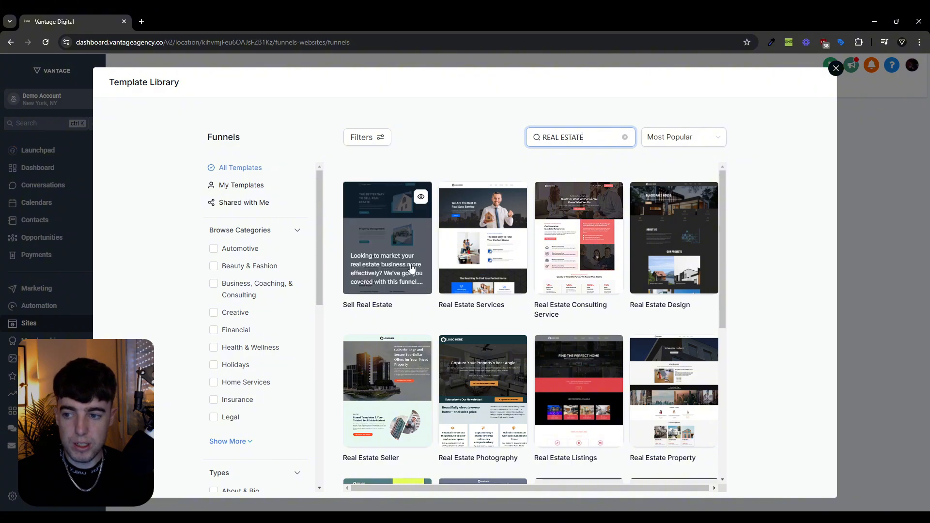
# Preview the Sell Real Estate template's page sections, and close the template library without creating a funnel.
pyautogui.click(421, 204)
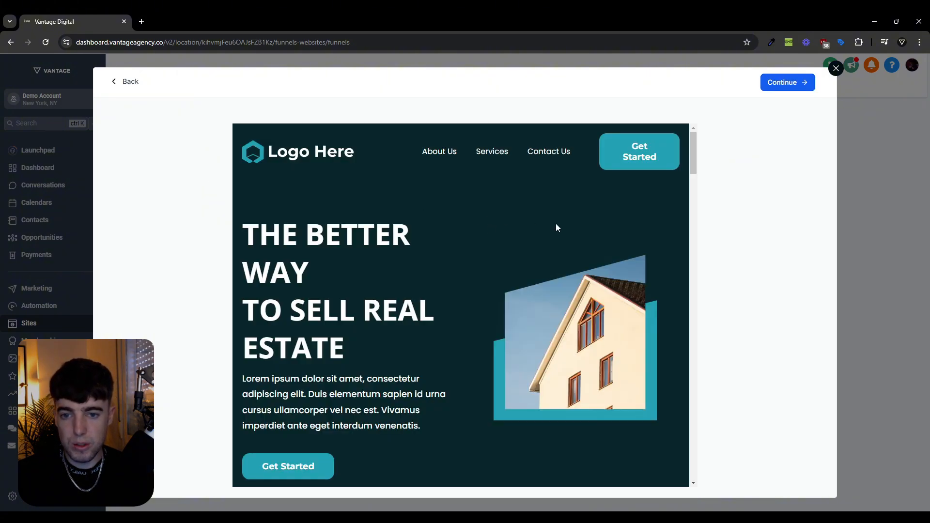
pyautogui.scroll(-15, 556, 228)
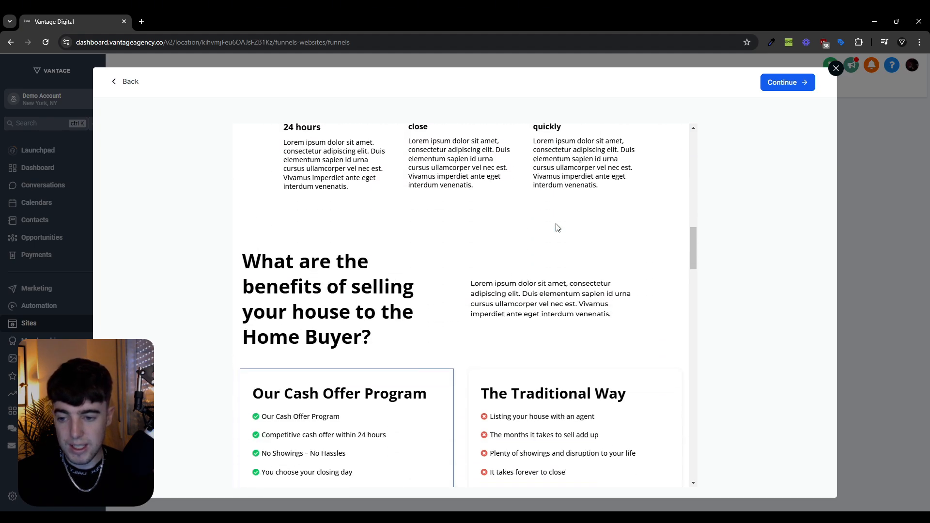
pyautogui.scroll(-8, 558, 228)
pyautogui.scroll(10, 557, 228)
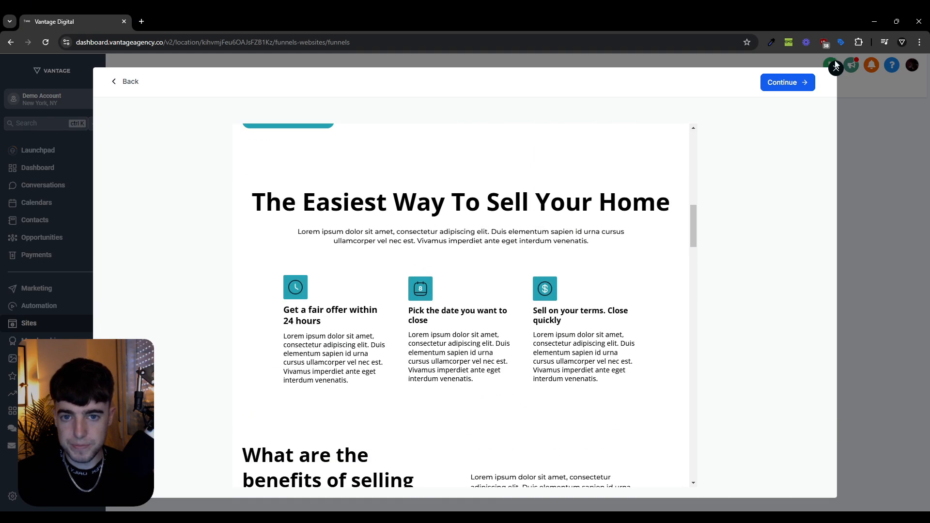
pyautogui.scroll(6, 576, 176)
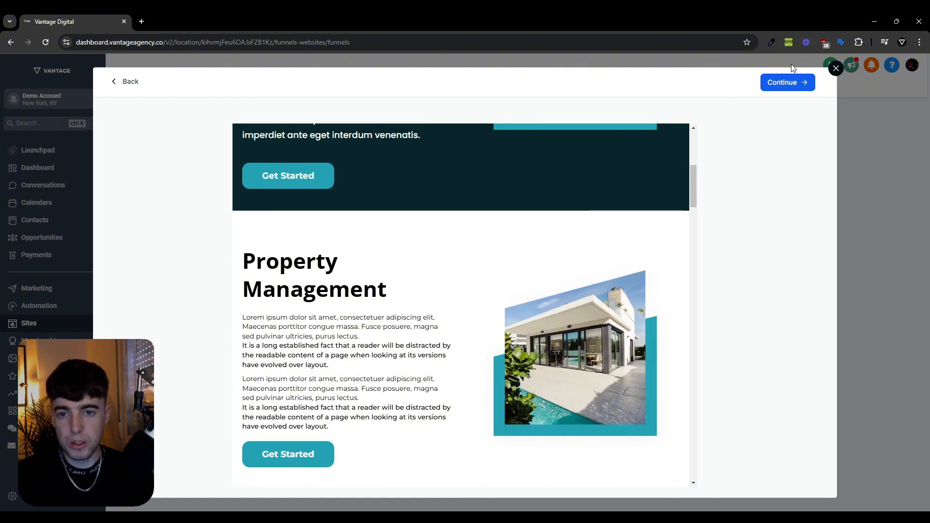
pyautogui.click(837, 68)
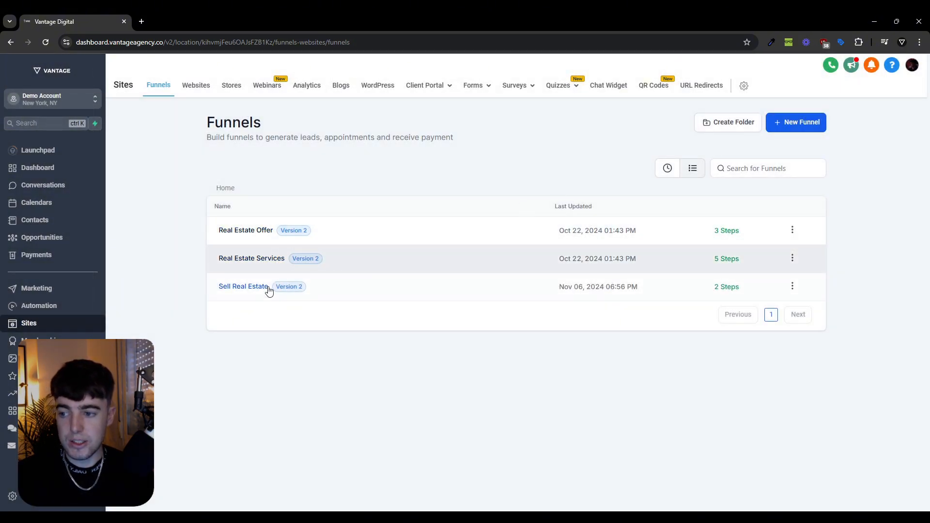
# Open the Sell Real Estate funnel's landing page for editing and select the "THE EASY WAY TO BUY PROPERTY" headline.
pyautogui.click(244, 286)
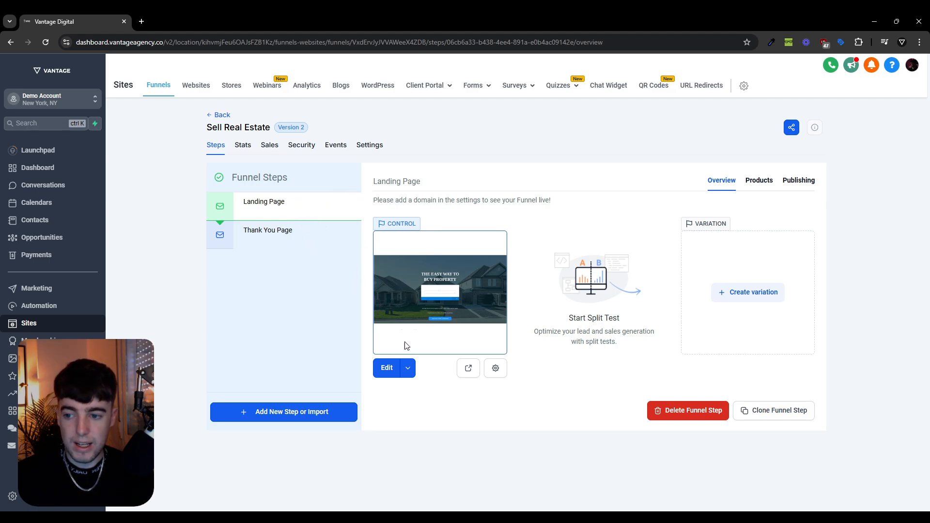
pyautogui.click(386, 369)
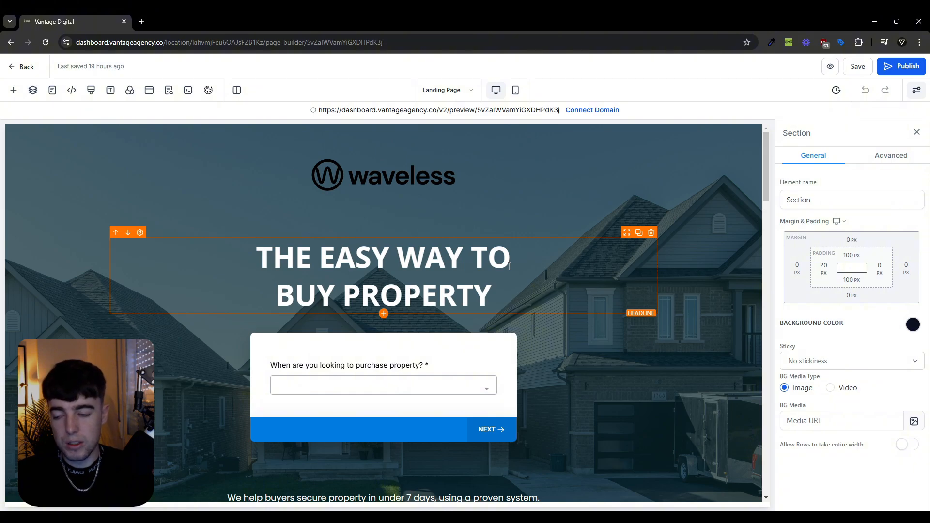
pyautogui.click(538, 281)
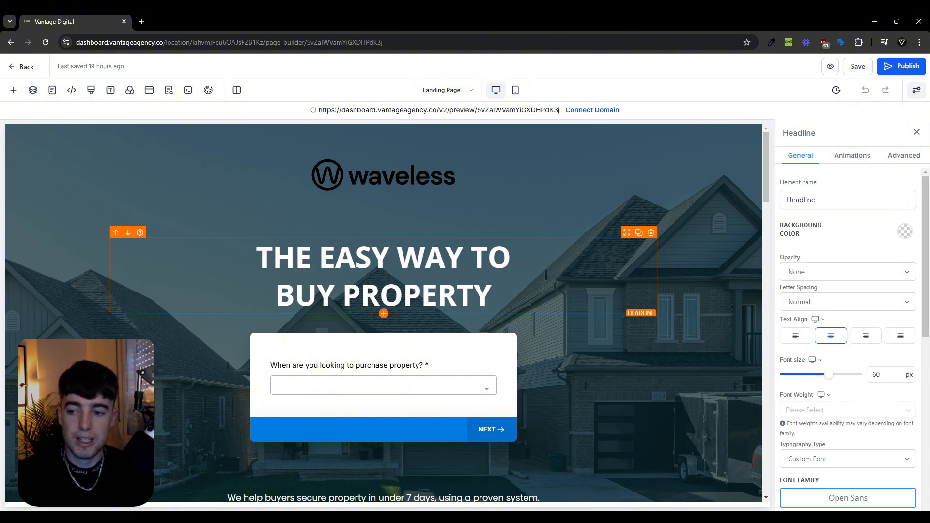
pyautogui.moveTo(627, 232); pyautogui.dragTo(631, 303)
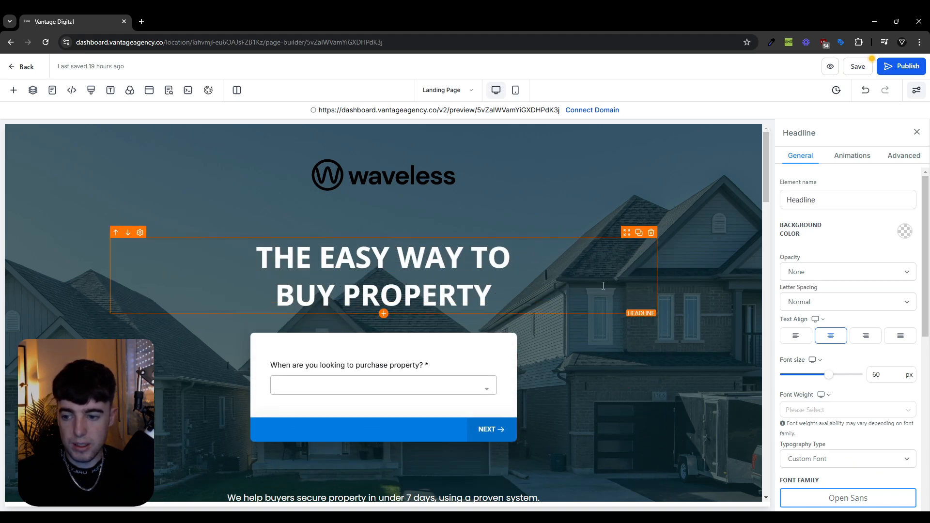
# Add a bullet list element above the main headline and replace its text with "adasdasd".
pyautogui.click(13, 90)
pyautogui.scroll(-1, 132, 232)
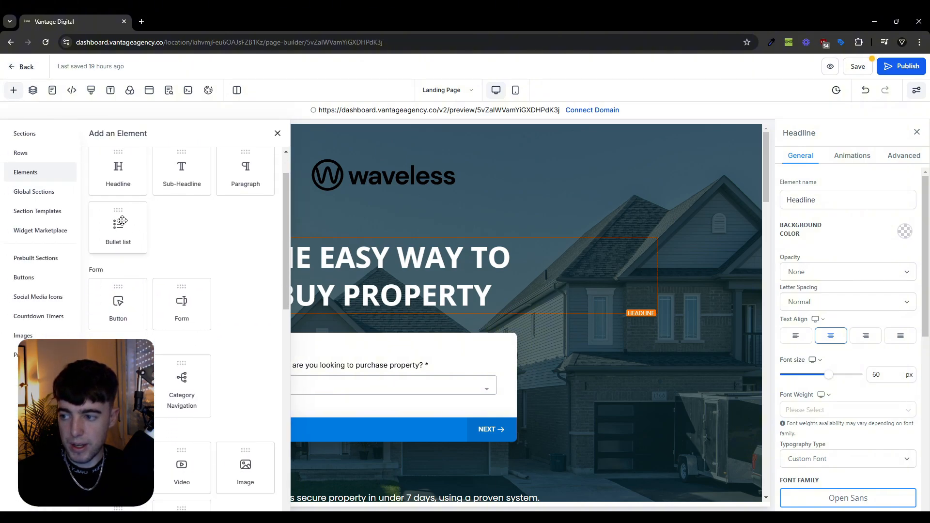
pyautogui.moveTo(120, 241); pyautogui.dragTo(351, 253)
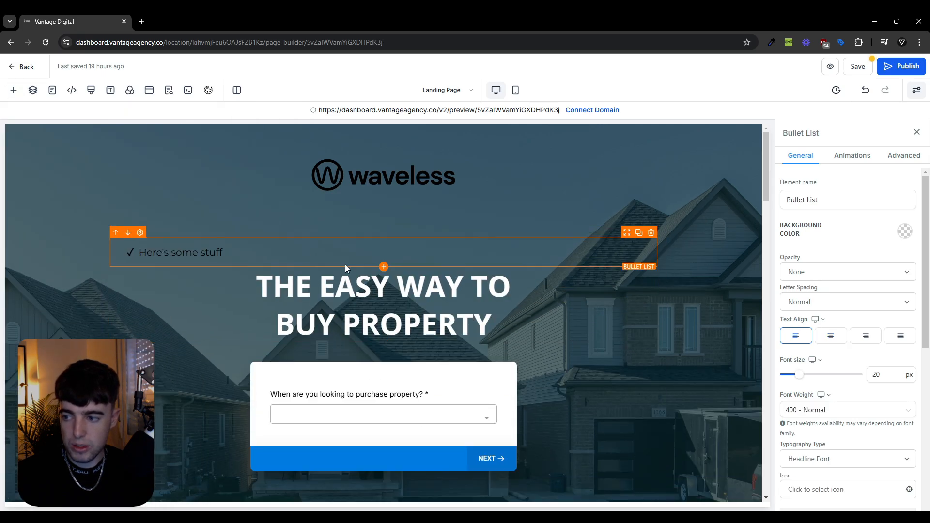
pyautogui.hotkey('ctrl', 'a')
pyautogui.write('adasdasd')
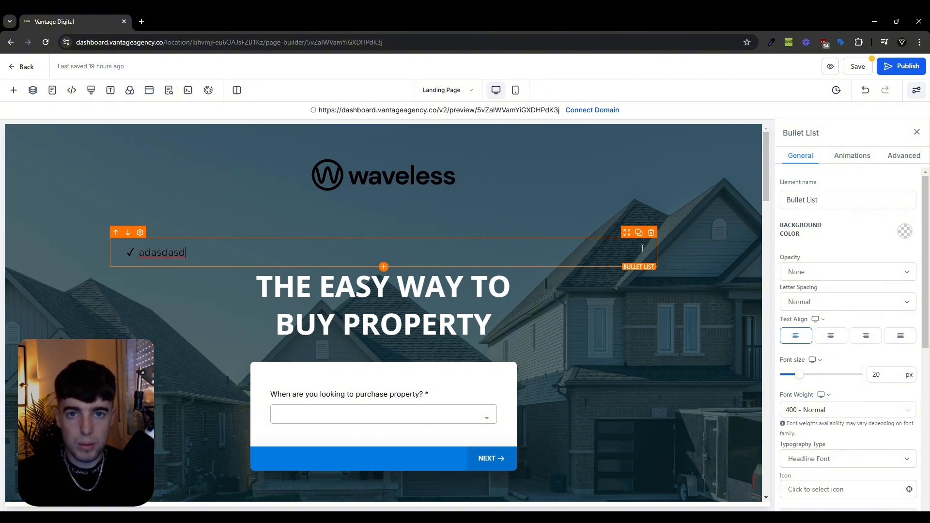
# Set the bullet list's text color to white and its icon color to blue.
pyautogui.scroll(-3, 833, 218)
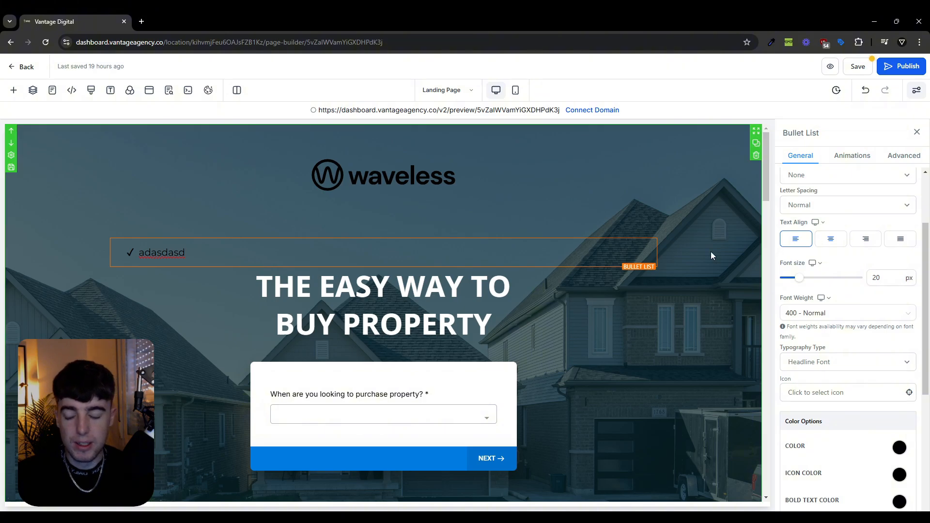
pyautogui.doubleClick(542, 252)
pyautogui.scroll(-5, 857, 316)
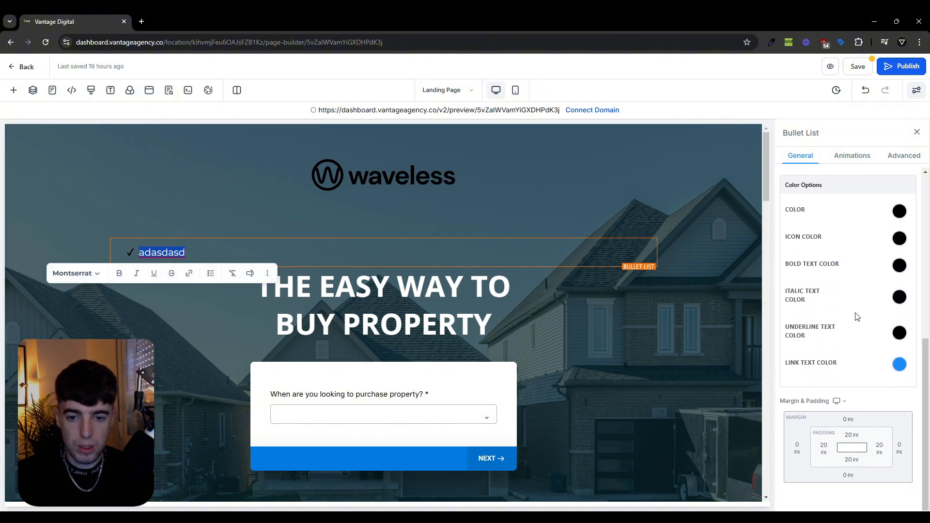
pyautogui.click(899, 212)
pyautogui.click(828, 234)
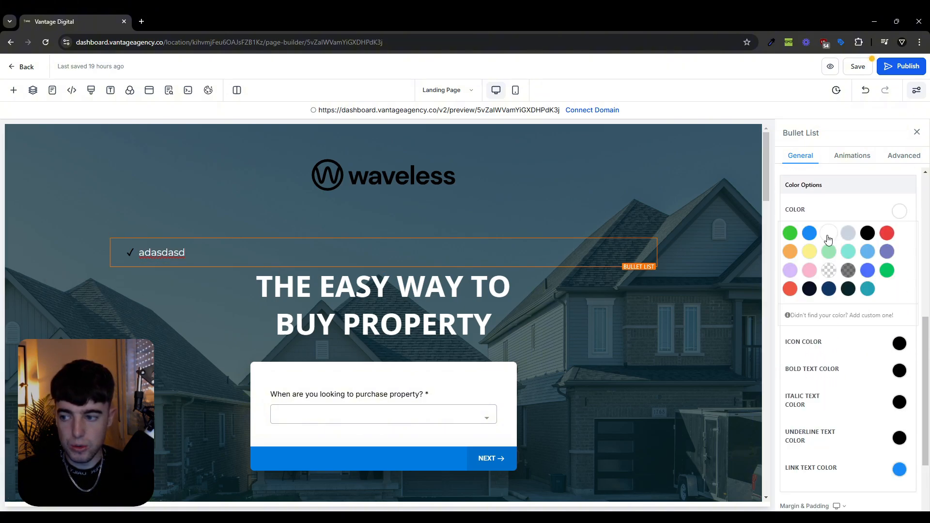
pyautogui.click(899, 212)
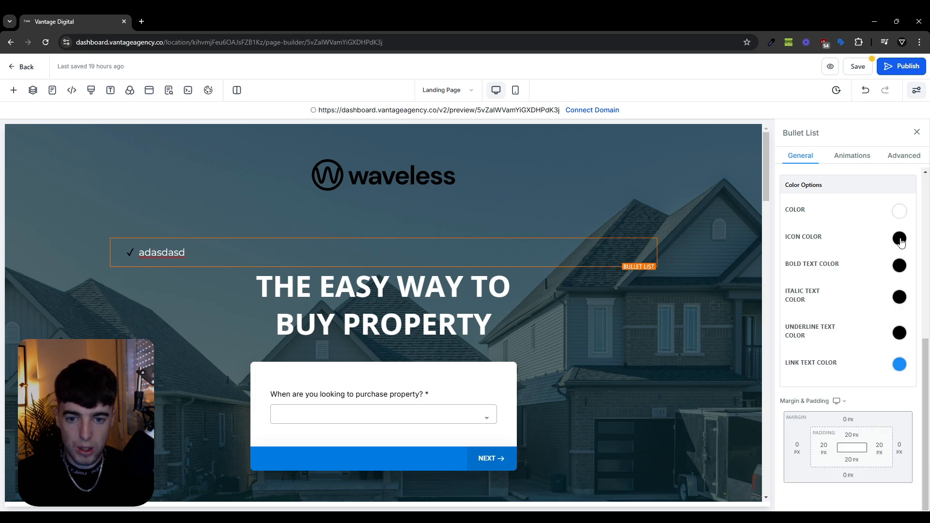
pyautogui.click(899, 238)
pyautogui.click(810, 260)
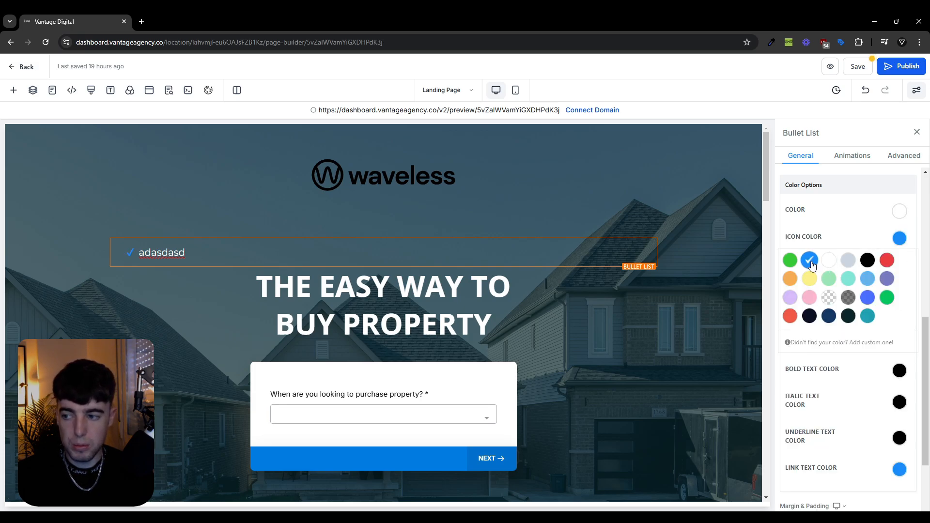
pyautogui.click(528, 238)
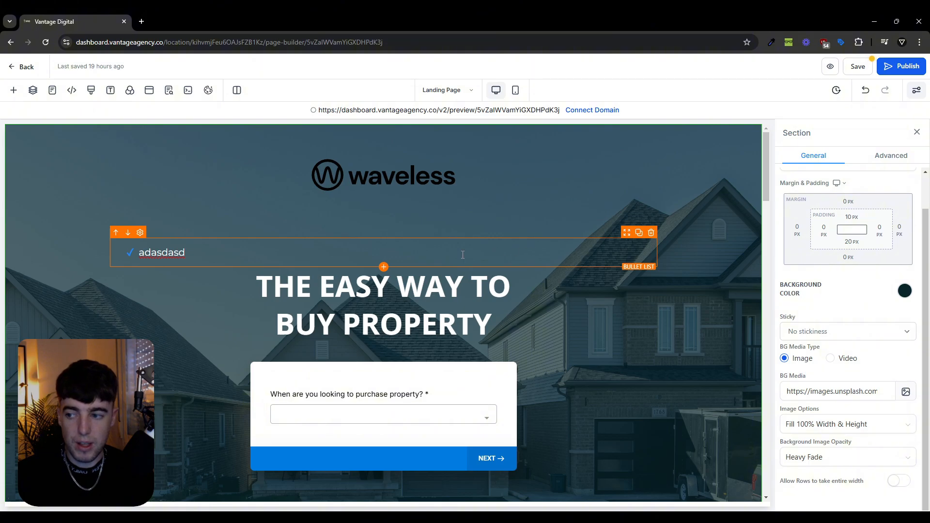
# Move the bullet list below the survey form and delete it from the page.
pyautogui.moveTo(627, 239); pyautogui.dragTo(614, 399)
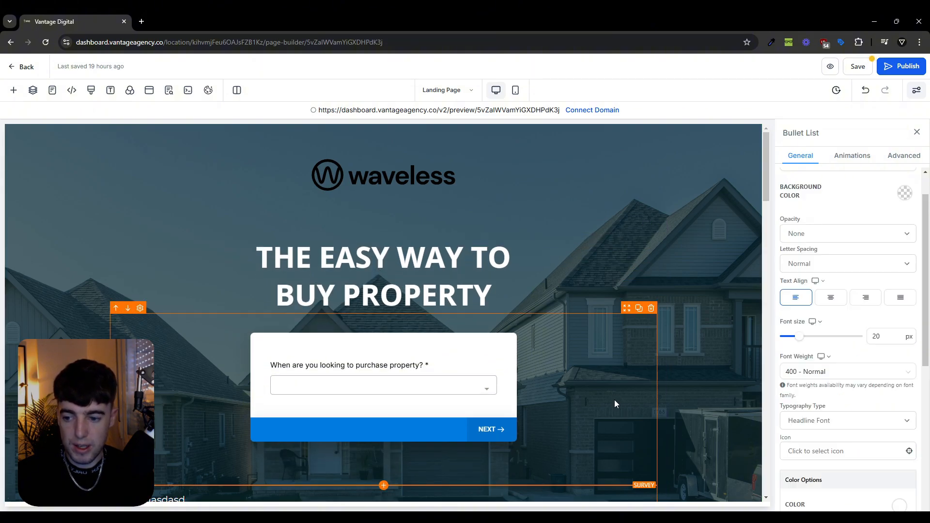
pyautogui.scroll(-2, 591, 392)
pyautogui.click(652, 394)
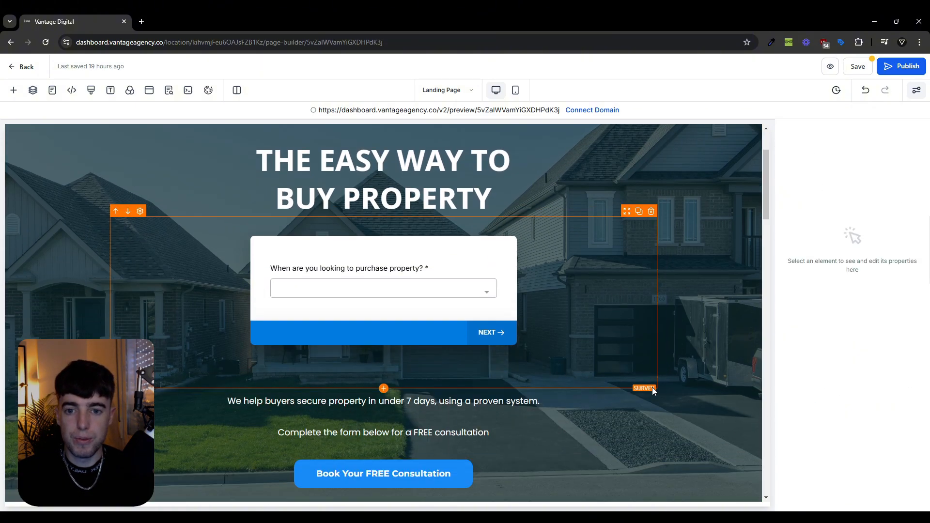
pyautogui.scroll(2, 625, 376)
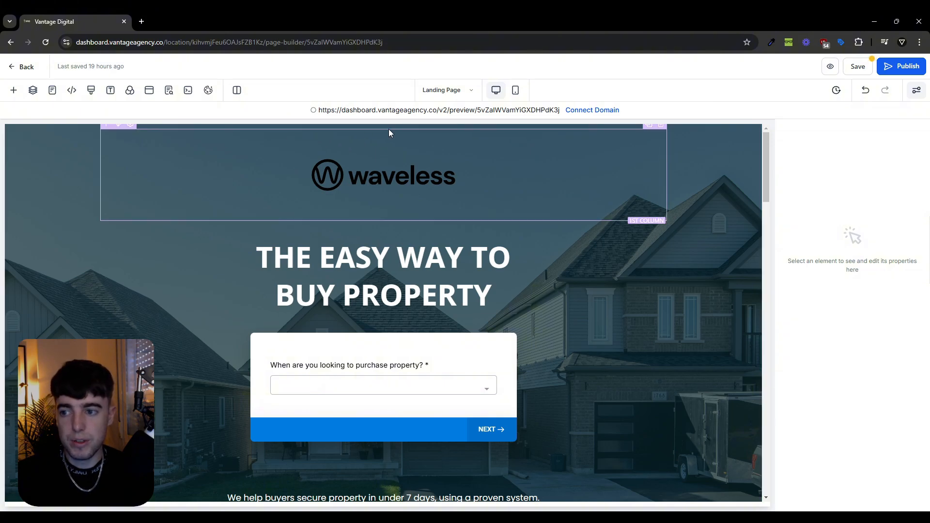
# Set the height of the waveless logo image at the head of the landing page to 100 px.
pyautogui.click(451, 172)
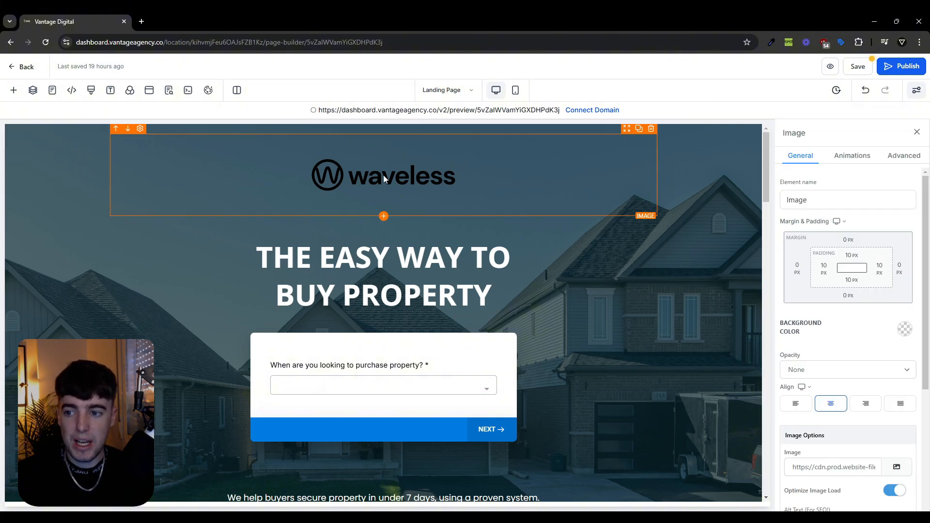
pyautogui.scroll(-1, 805, 389)
pyautogui.scroll(-2, 814, 402)
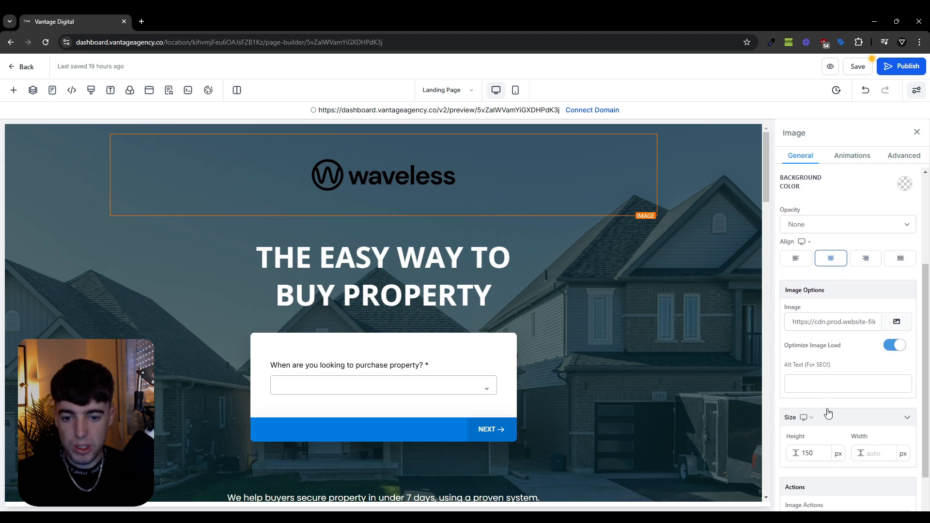
pyautogui.doubleClick(816, 460)
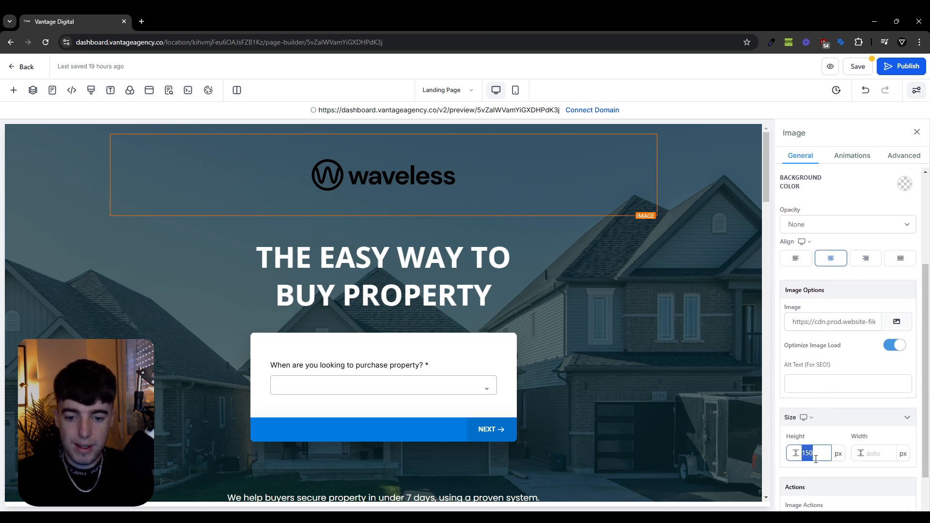
pyautogui.write('100')
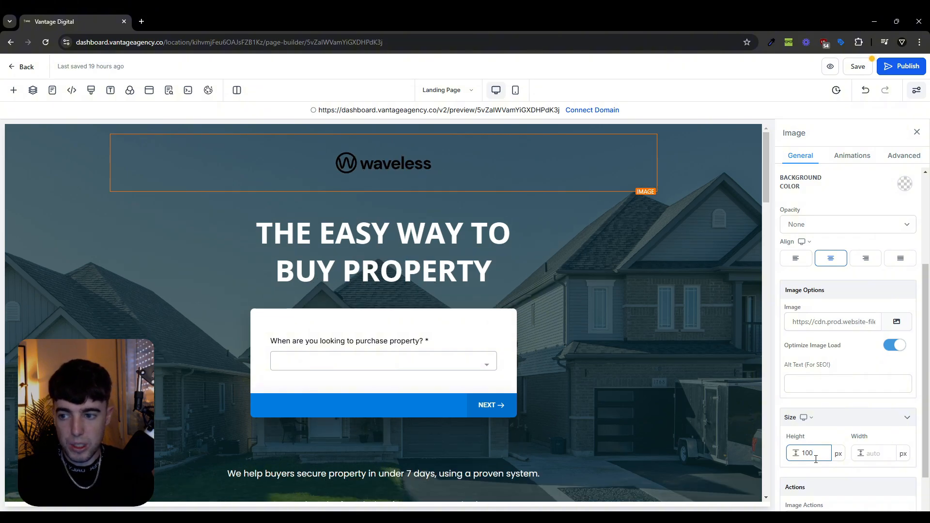
pyautogui.click(644, 374)
# Try a 50 px font size on the "THE EASY WAY TO BUY PROPERTY" headline and restore it to 60 px.
pyautogui.click(510, 237)
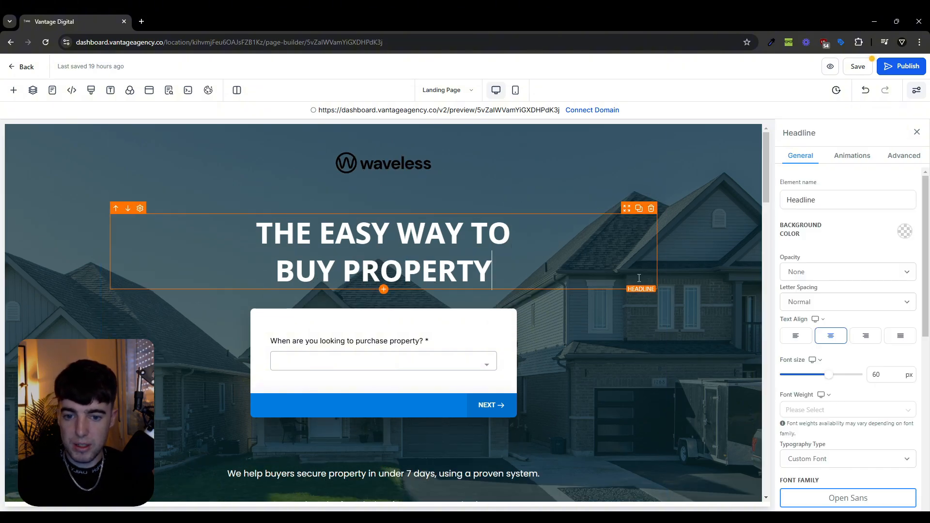
pyautogui.doubleClick(878, 375)
pyautogui.write('50')
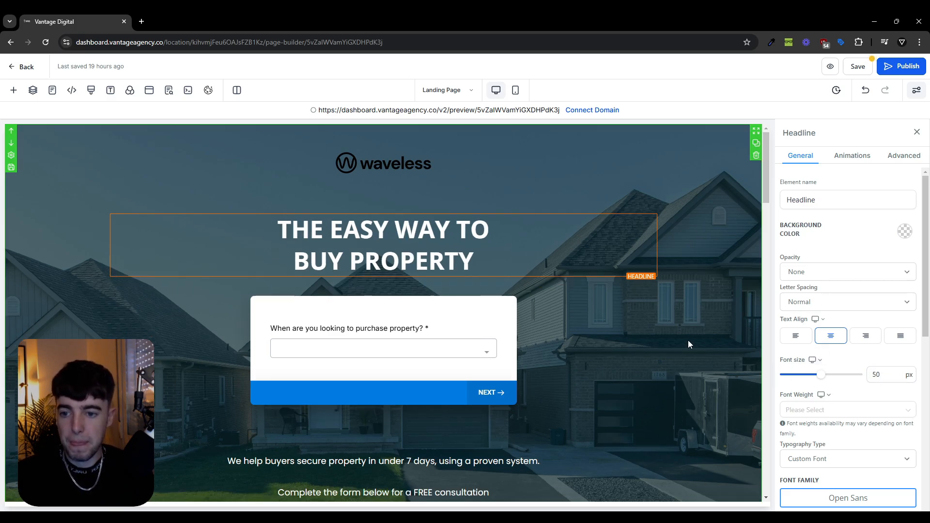
pyautogui.doubleClick(886, 376)
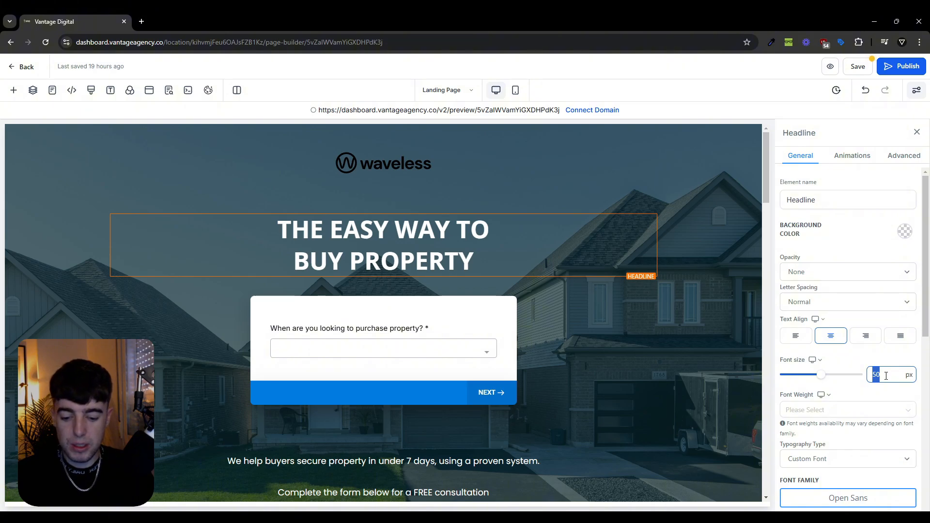
pyautogui.write('60')
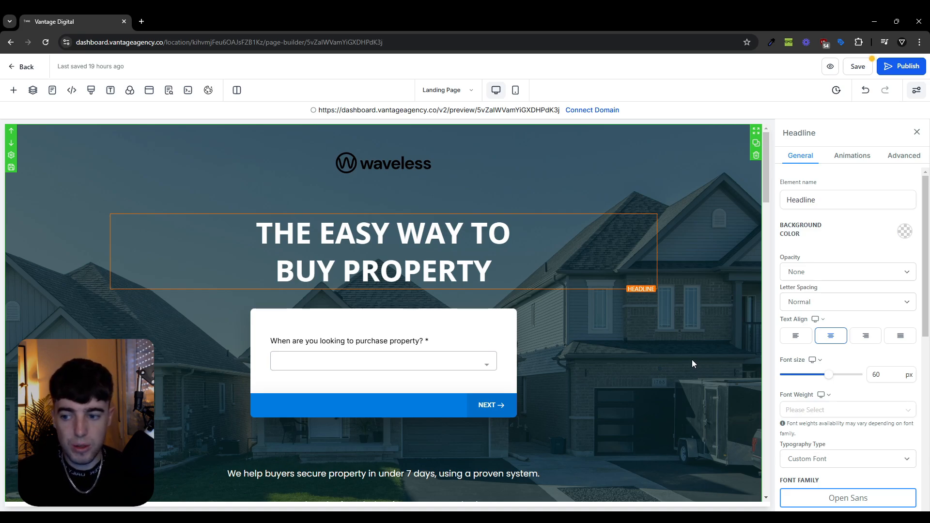
# Examine the hero section's survey form and the supporting text beneath it, selecting each to view its settings.
pyautogui.scroll(-1, 693, 364)
pyautogui.scroll(1, 692, 360)
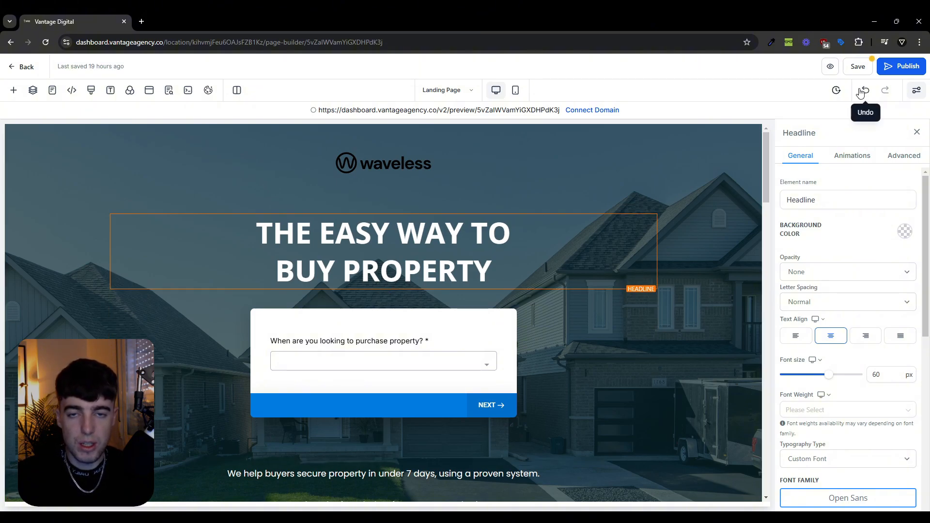
pyautogui.scroll(-4, 721, 200)
pyautogui.click(597, 194)
pyautogui.scroll(4, 601, 194)
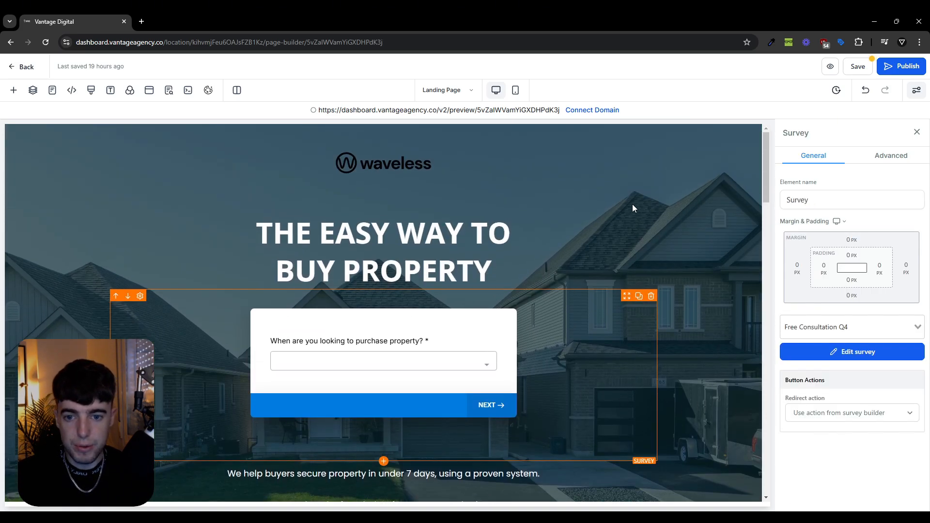
pyautogui.scroll(-5, 582, 233)
pyautogui.click(558, 243)
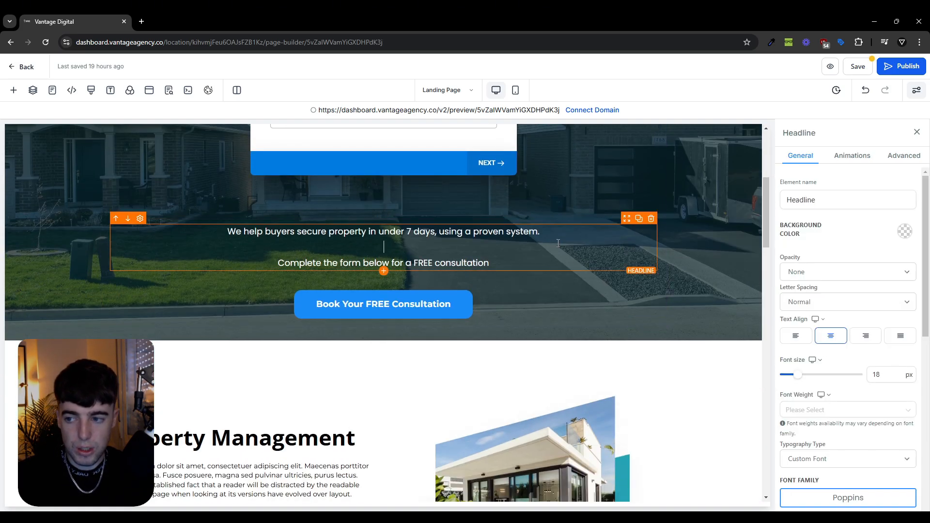
pyautogui.scroll(5, 558, 243)
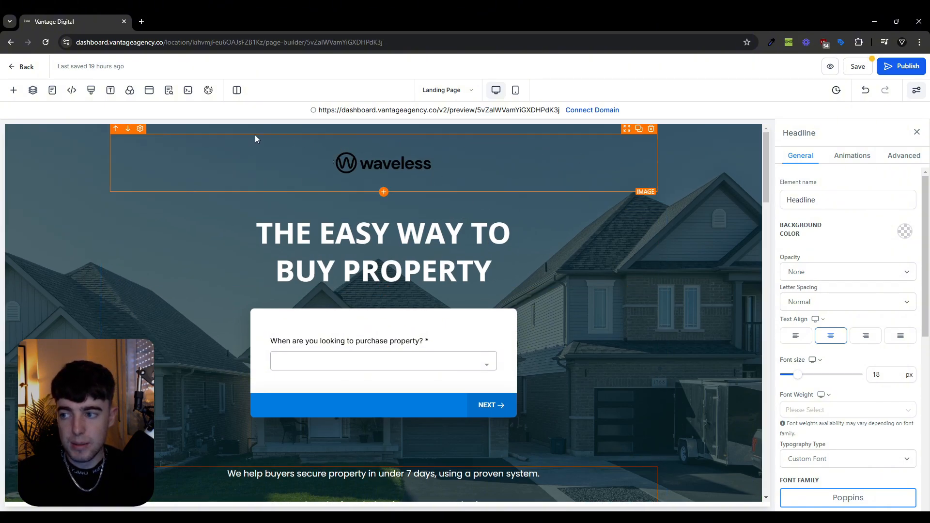
pyautogui.scroll(-1, 395, 239)
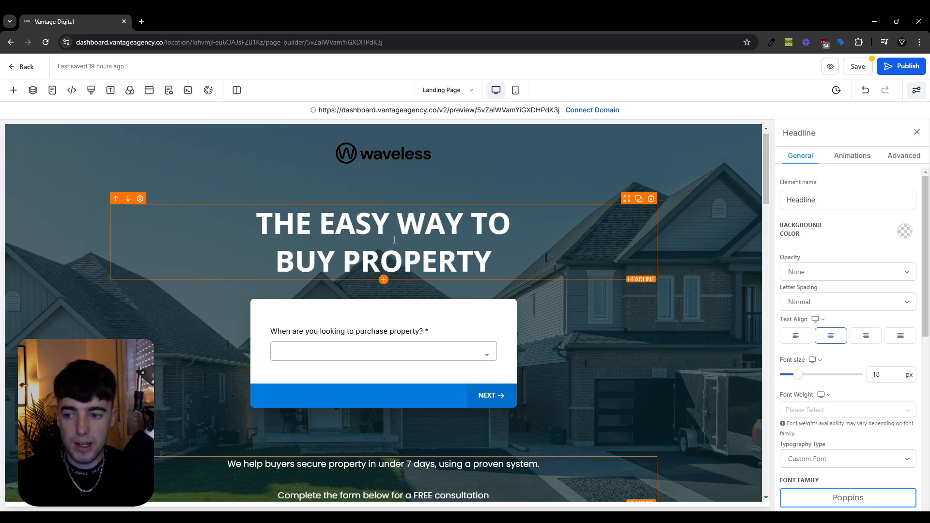
pyautogui.scroll(-1, 395, 239)
pyautogui.scroll(1, 394, 240)
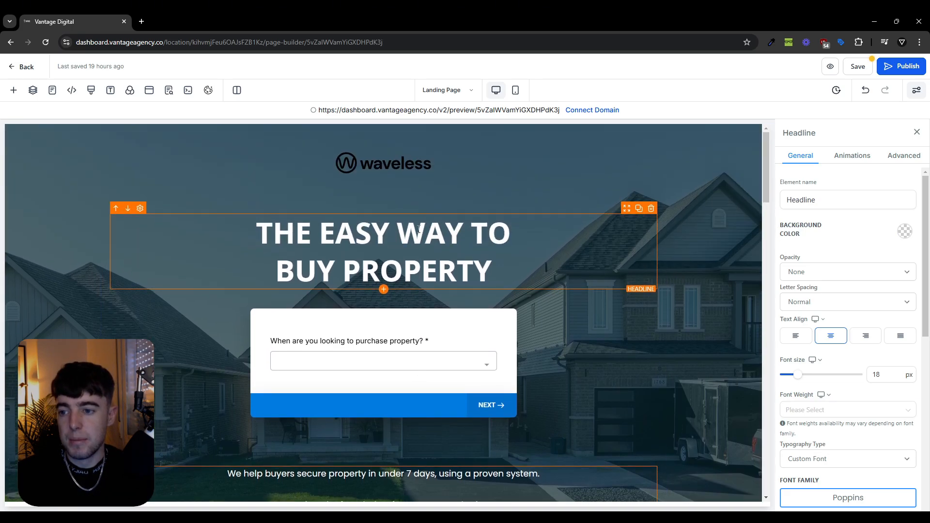
# Replace the main headline's text with "$5K OFF YOUR INITIAL PAYMENT".
pyautogui.tripleClick(292, 238)
pyautogui.click(526, 249)
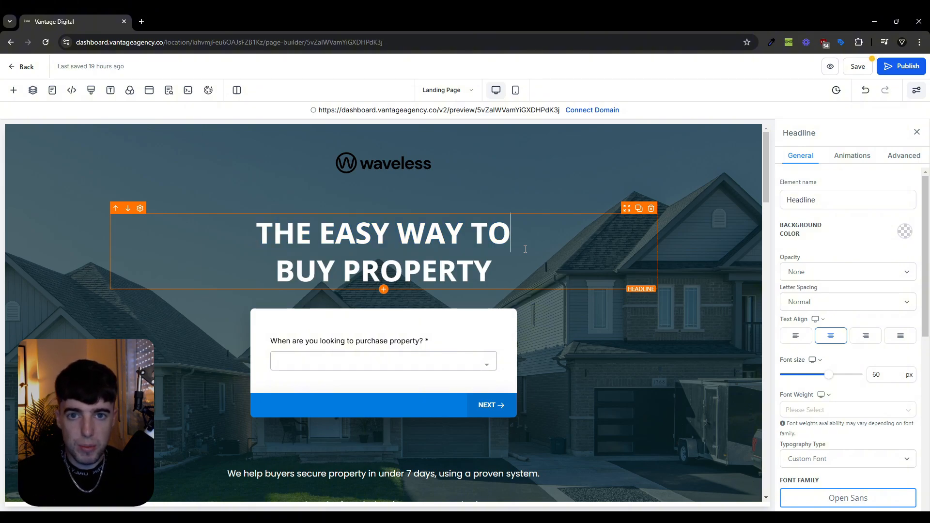
pyautogui.tripleClick(524, 252)
pyautogui.hotkey('ctrl', 'a')
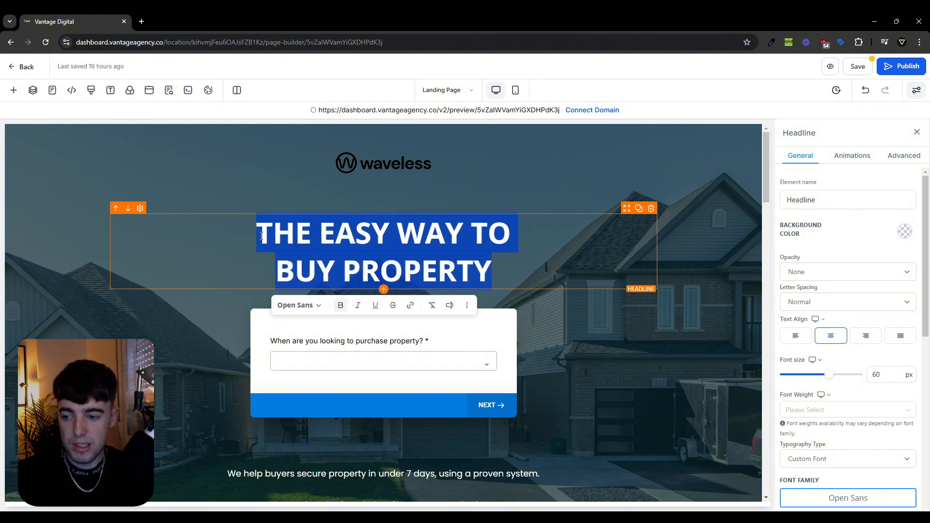
pyautogui.write('5K')
pyautogui.press('BackSpace')
pyautogui.press('BackSpace')
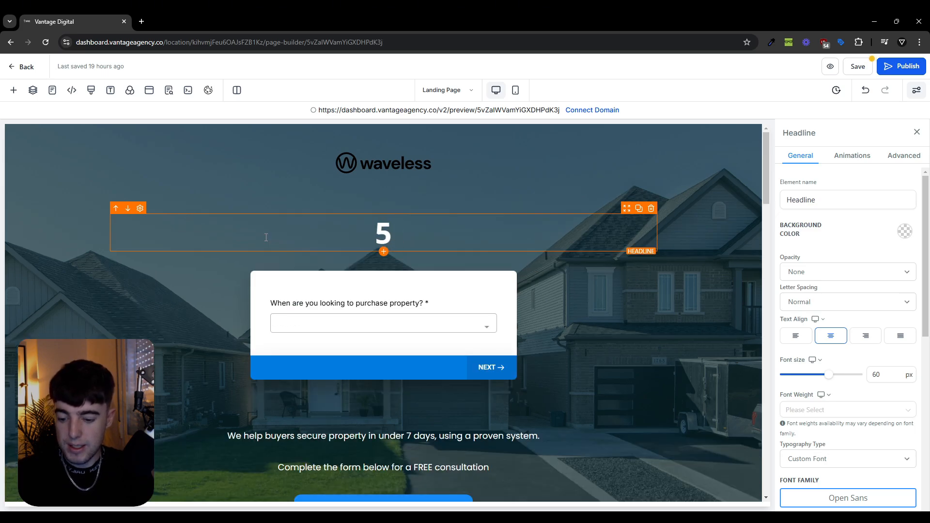
pyautogui.write('$K')
pyautogui.press('BackSpace')
pyautogui.write('4')
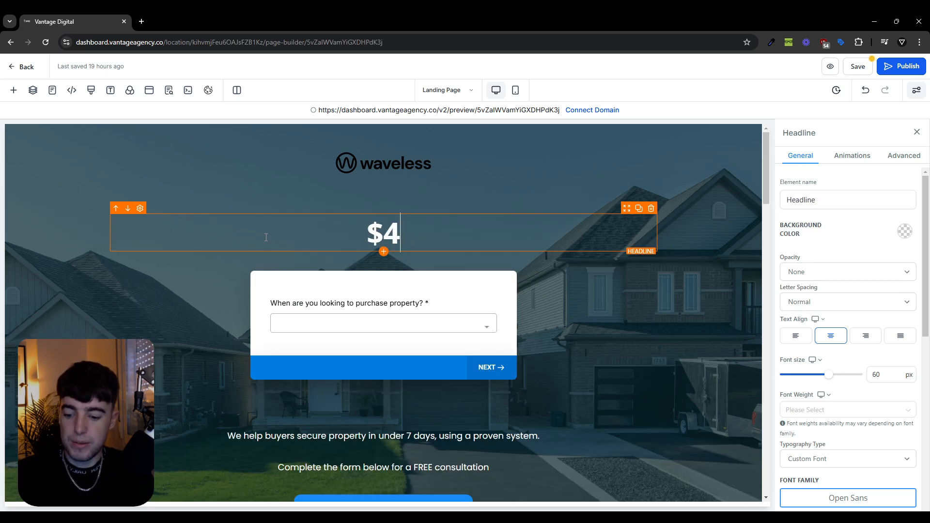
pyautogui.press('BackSpace')
pyautogui.write('5K OFF YOUR ')
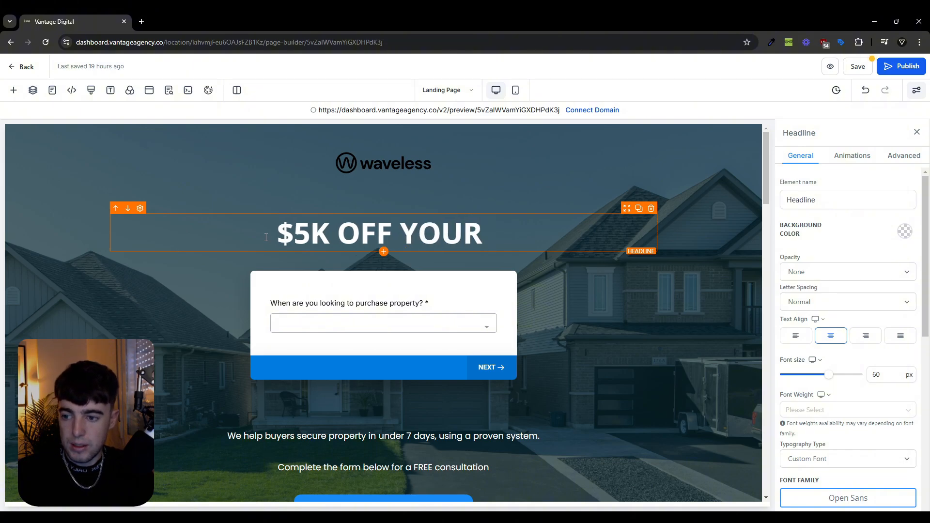
pyautogui.write('INITIAL ')
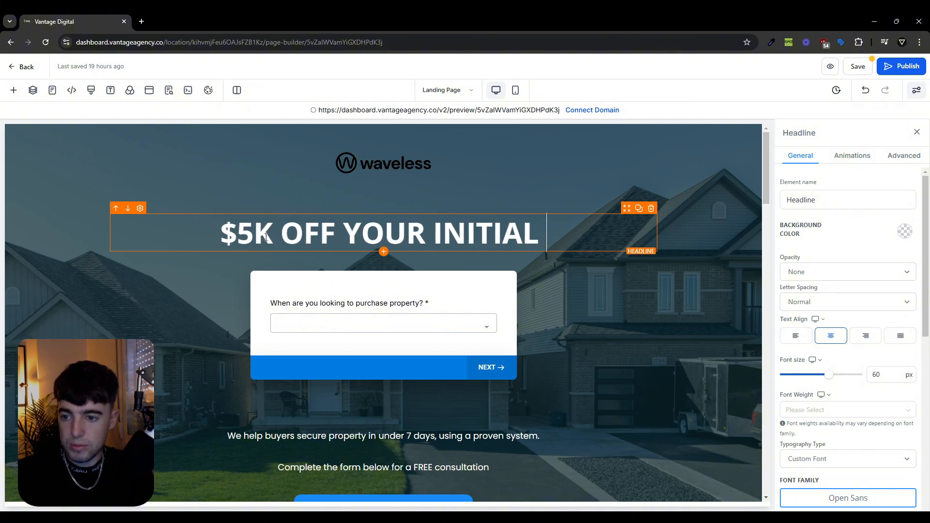
pyautogui.write('PAYMENT')
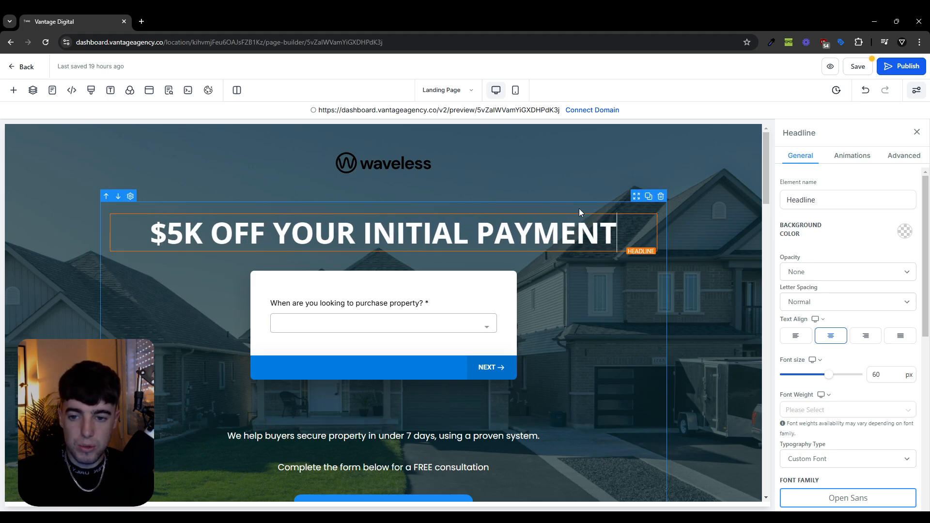
pyautogui.click(685, 185)
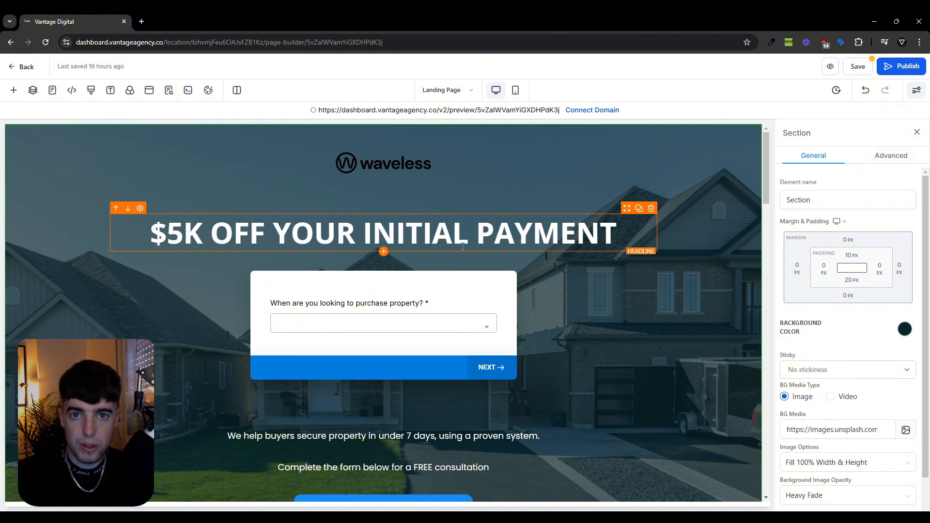
# Review the property purchase survey and the "We help buyers secure property" text under the new headline.
pyautogui.scroll(-1, 463, 247)
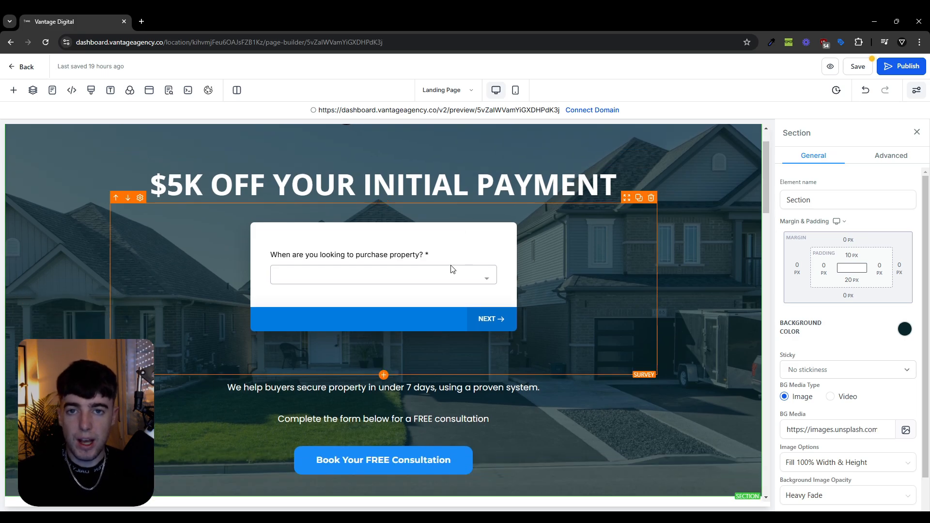
pyautogui.click(455, 264)
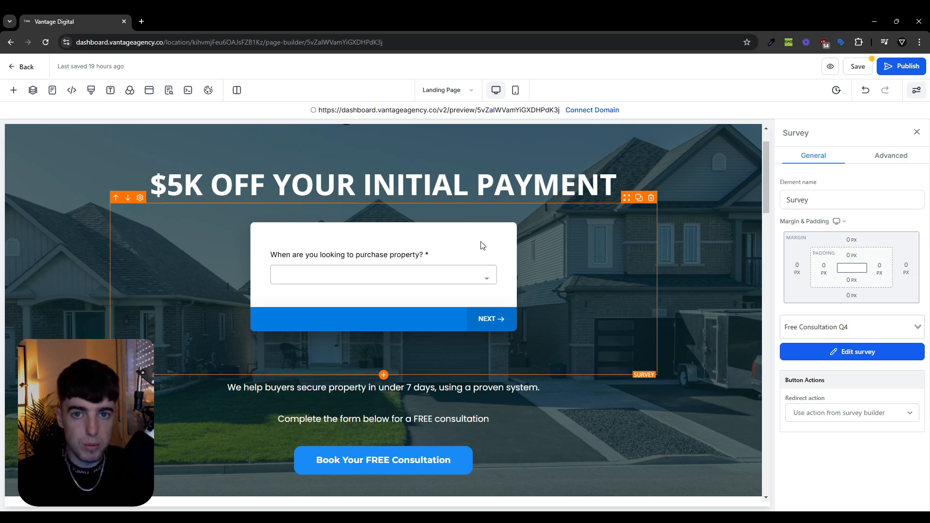
pyautogui.scroll(-1, 482, 246)
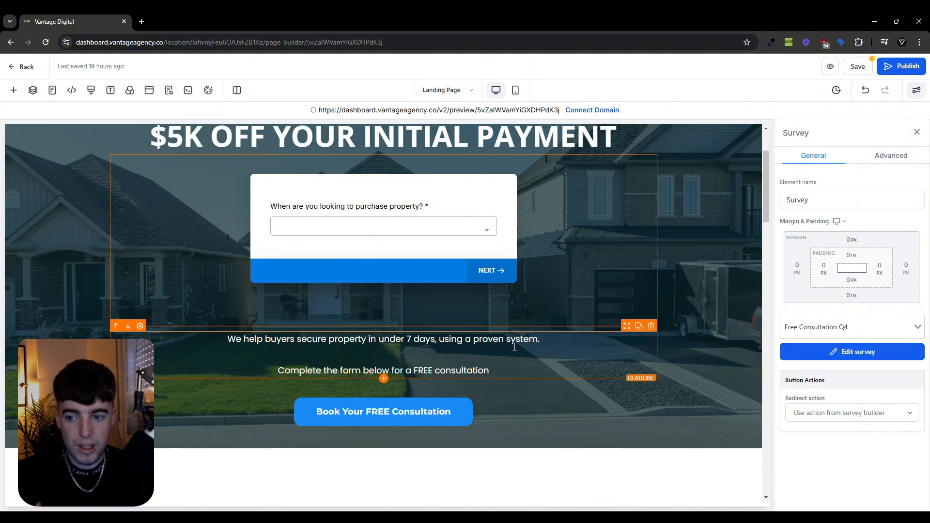
pyautogui.scroll(2, 475, 350)
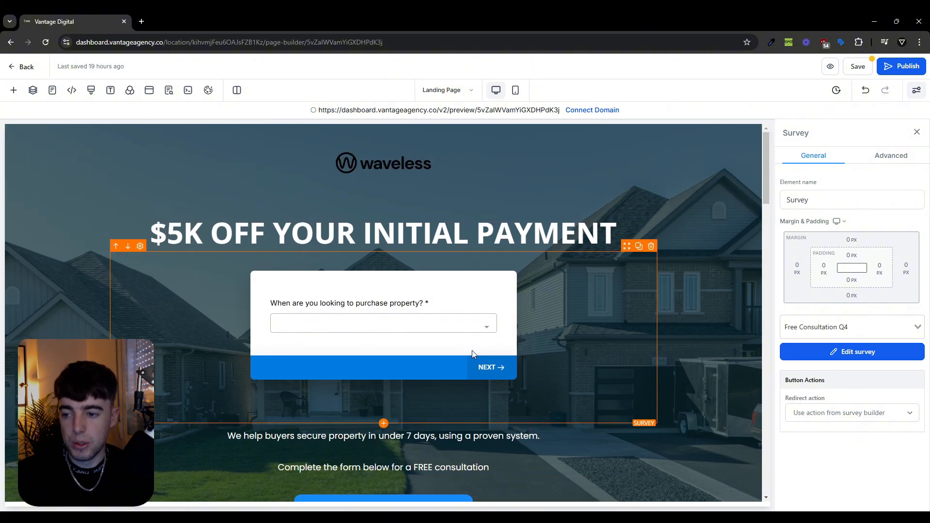
pyautogui.click(447, 460)
pyautogui.scroll(-1, 472, 458)
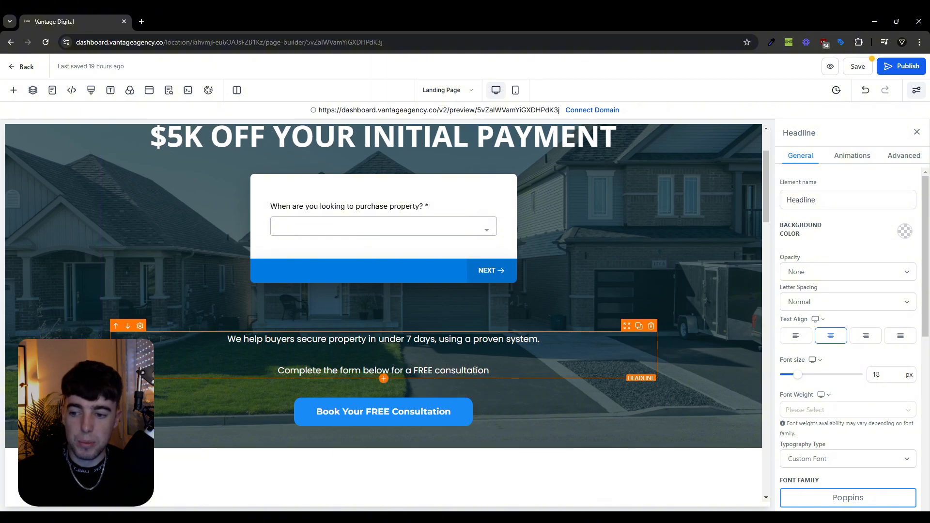
pyautogui.scroll(-1, 501, 373)
pyautogui.scroll(2, 489, 385)
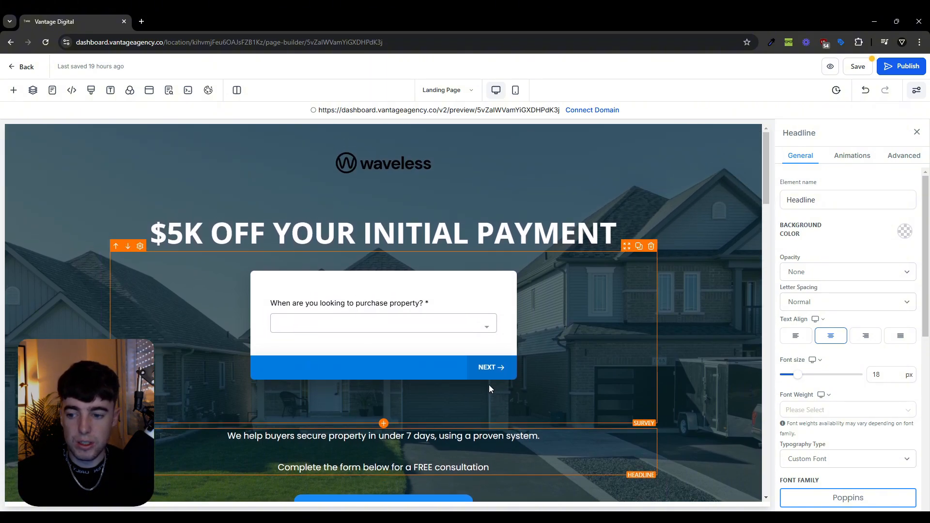
# Inspect the hero section's "Book Your FREE Consultation" button settings, including its text options and link action.
pyautogui.scroll(-3, 478, 402)
pyautogui.click(346, 363)
pyautogui.scroll(1, 409, 372)
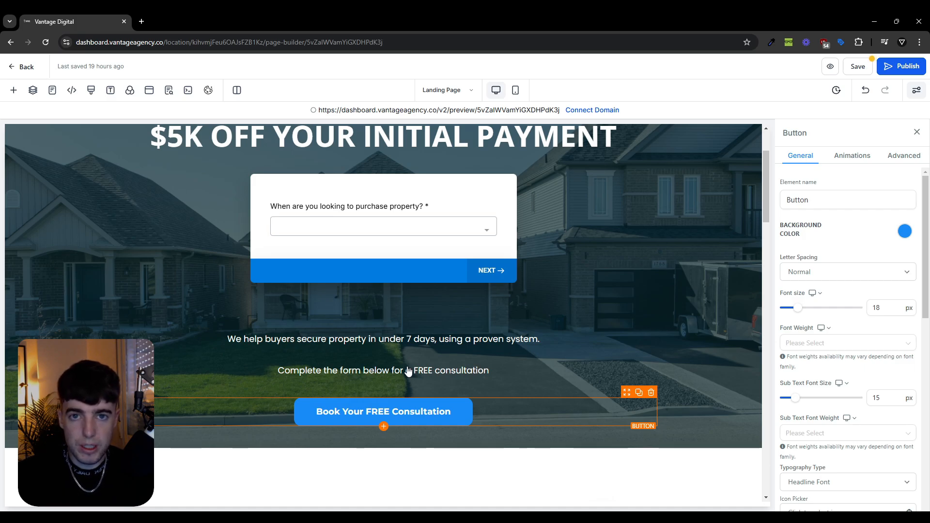
pyautogui.scroll(-1, 409, 372)
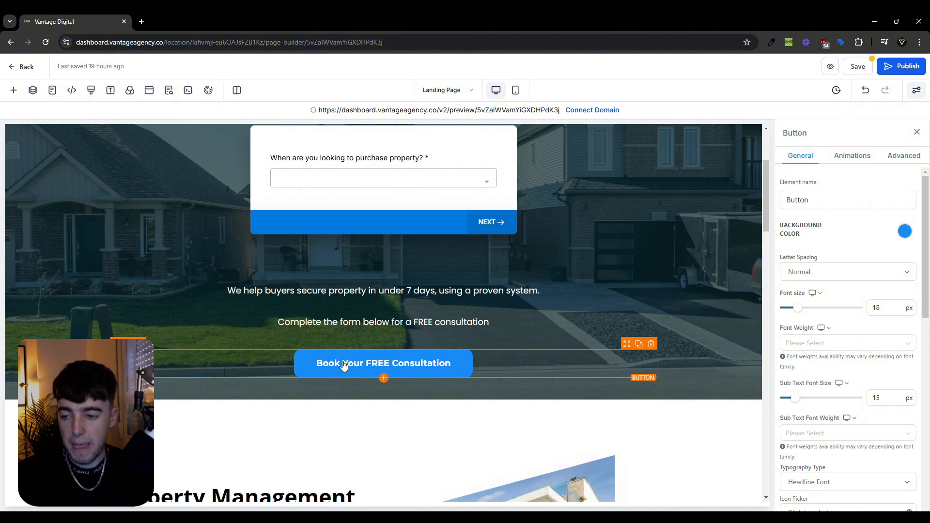
pyautogui.scroll(-8, 807, 369)
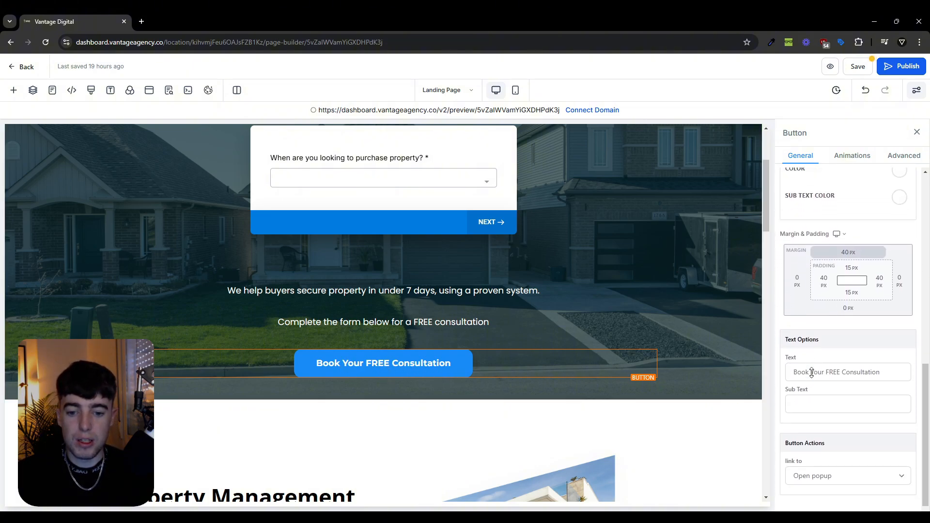
# Look through the page sections below the hero, from Property Management down to the benefits of selling section.
pyautogui.click(717, 436)
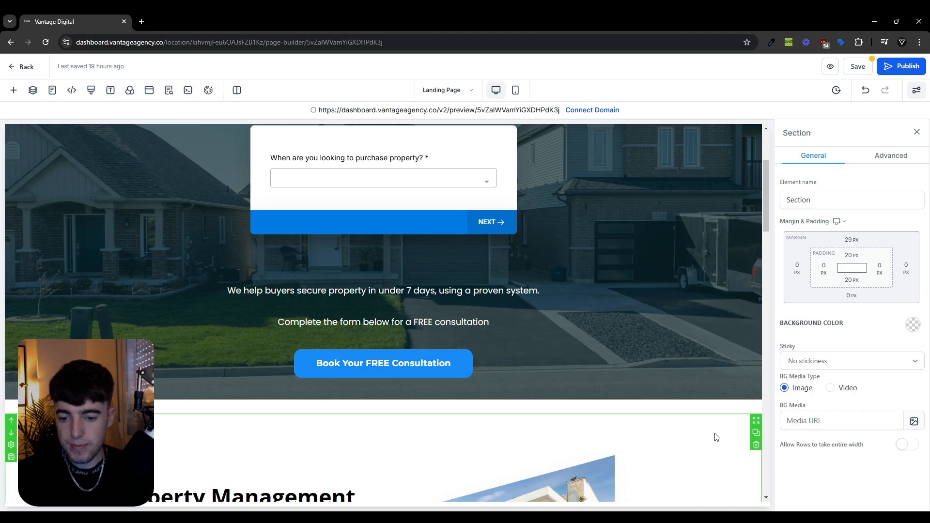
pyautogui.scroll(-4, 678, 405)
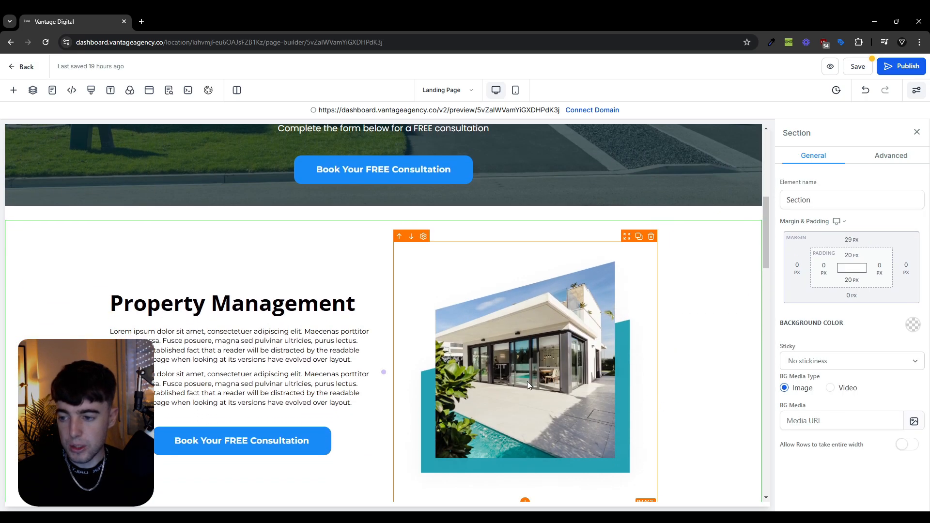
pyautogui.scroll(-2, 507, 382)
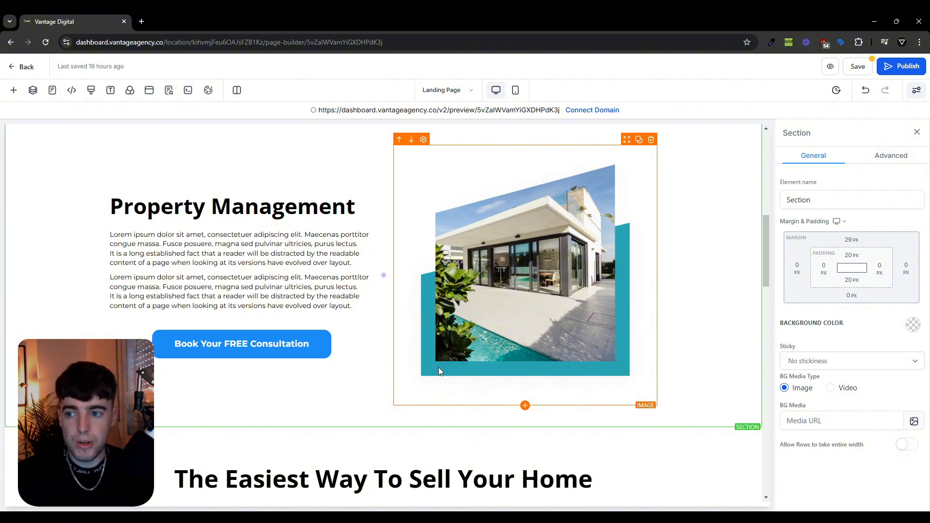
pyautogui.scroll(-15, 440, 371)
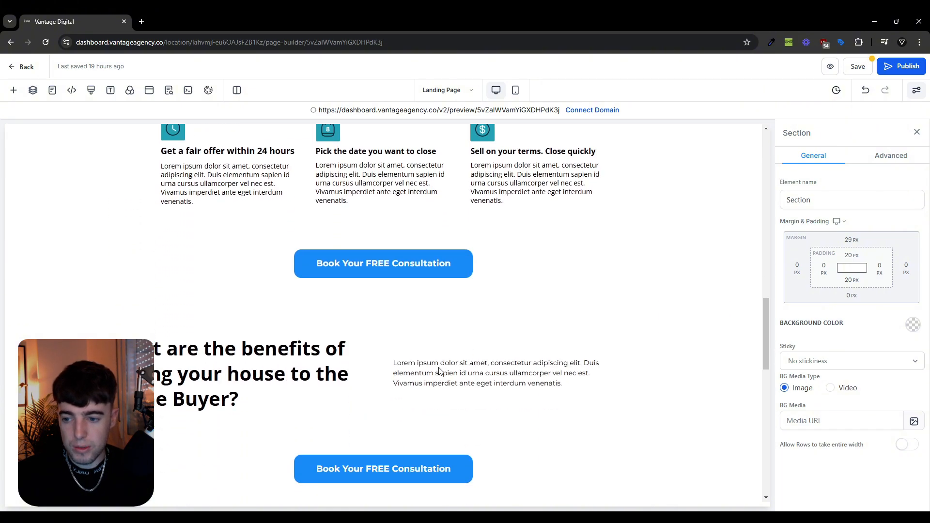
# Look over the page from the benefits section down to the FAQ and back up to the hero.
pyautogui.scroll(-5, 440, 371)
pyautogui.scroll(18, 441, 371)
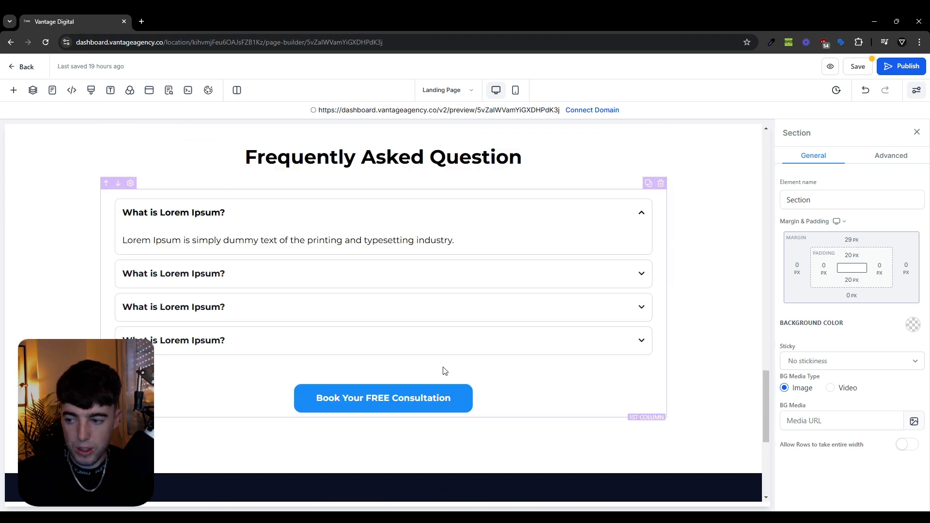
pyautogui.scroll(10, 444, 371)
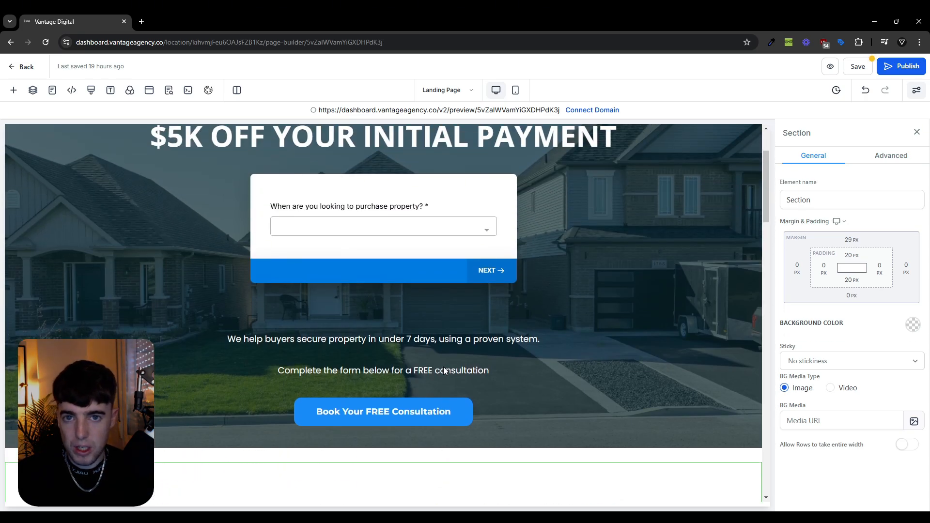
# Inspect the Property Management section's headline text and the settings of its "Book Your FREE Consultation" button.
pyautogui.scroll(-3, 445, 371)
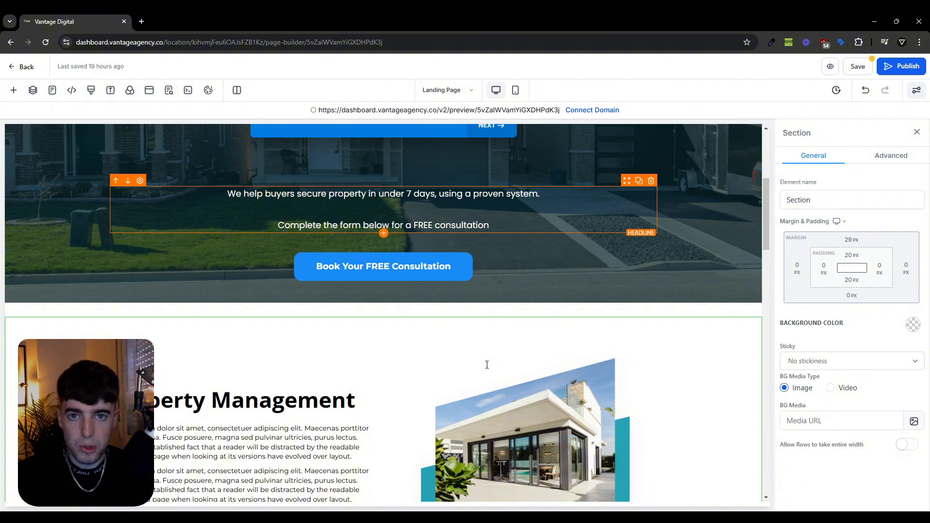
pyautogui.scroll(-4, 487, 365)
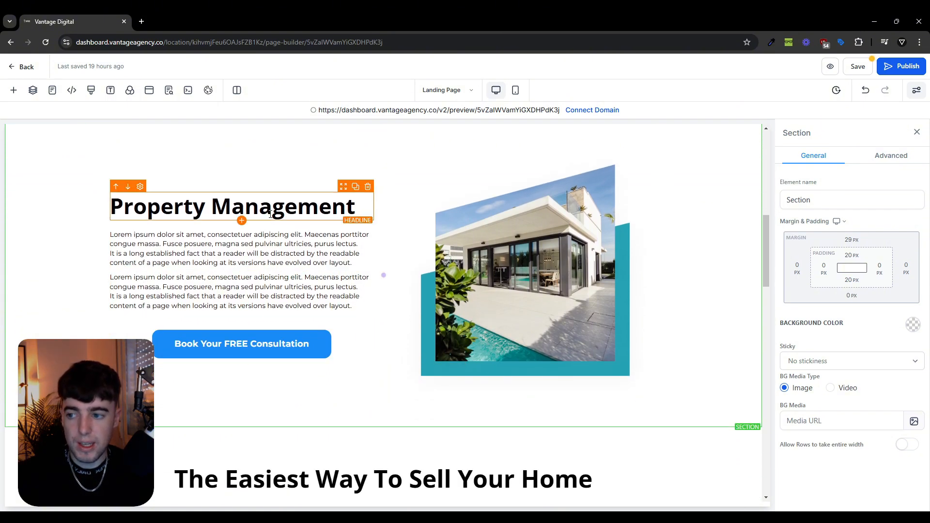
pyautogui.tripleClick(310, 209)
pyautogui.scroll(7, 357, 256)
pyautogui.scroll(-5, 377, 285)
pyautogui.scroll(-1, 377, 285)
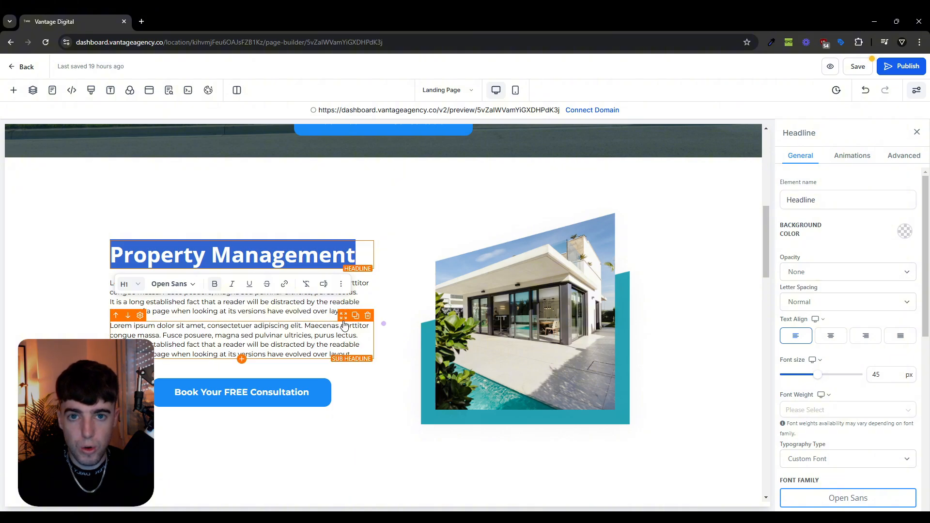
pyautogui.scroll(-1, 358, 322)
pyautogui.scroll(-1, 358, 323)
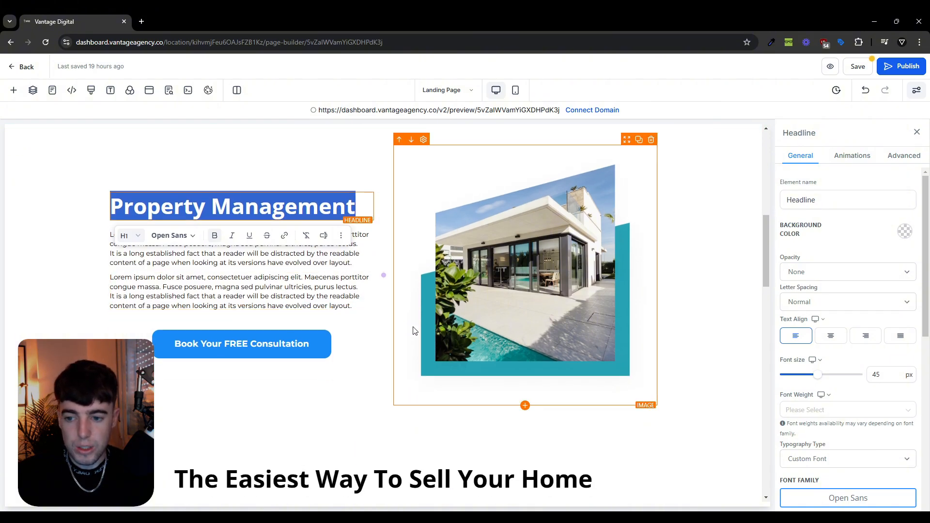
pyautogui.click(695, 334)
pyautogui.click(281, 343)
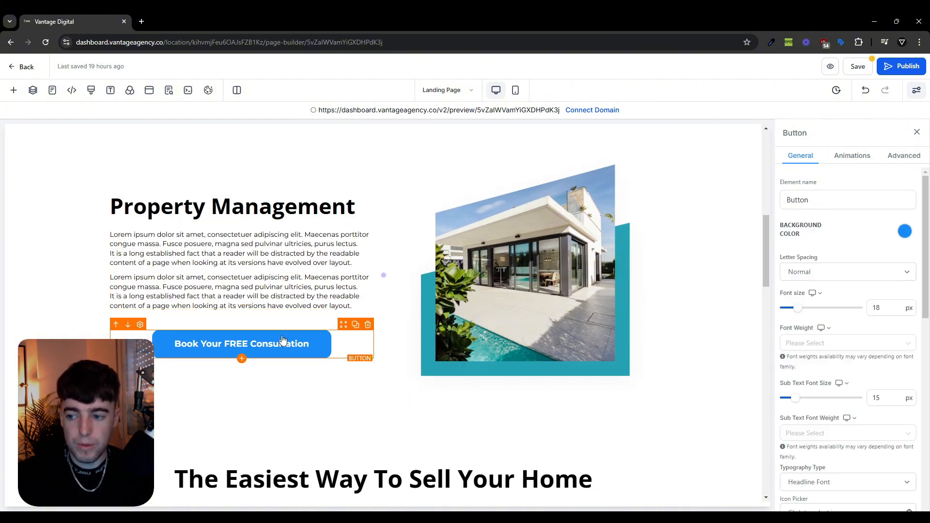
# Review the content blocks from "The Easiest Way To Sell Your Home" through the FAQ, then return to the hero survey.
pyautogui.scroll(-5, 720, 359)
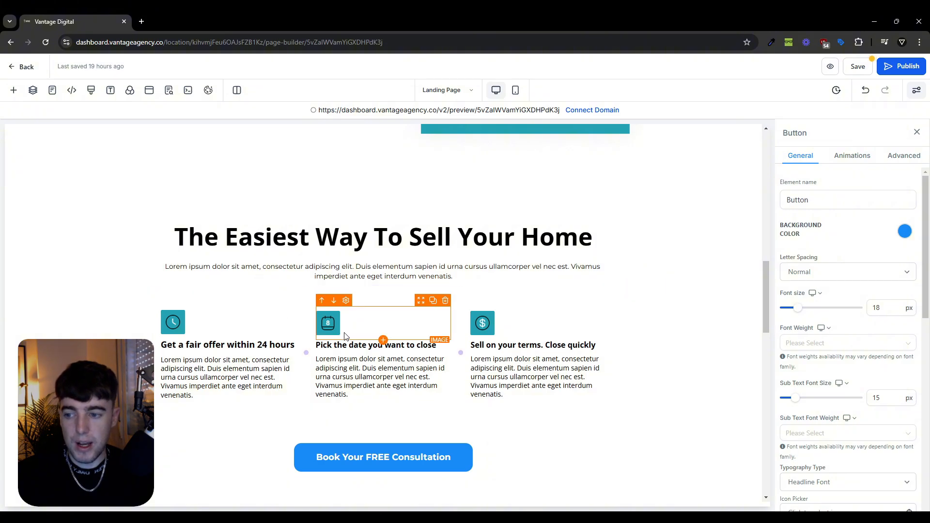
pyautogui.scroll(-2, 493, 376)
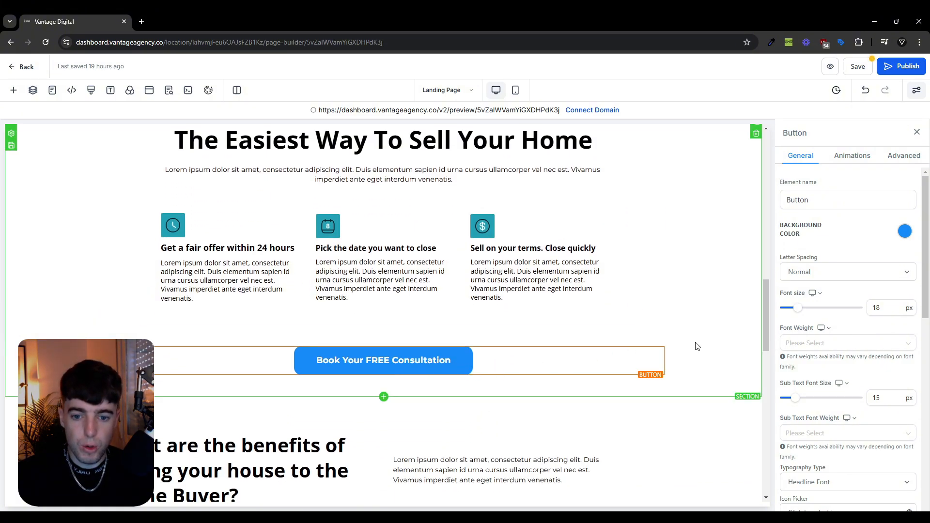
pyautogui.scroll(-5, 780, 358)
pyautogui.scroll(-5, 616, 354)
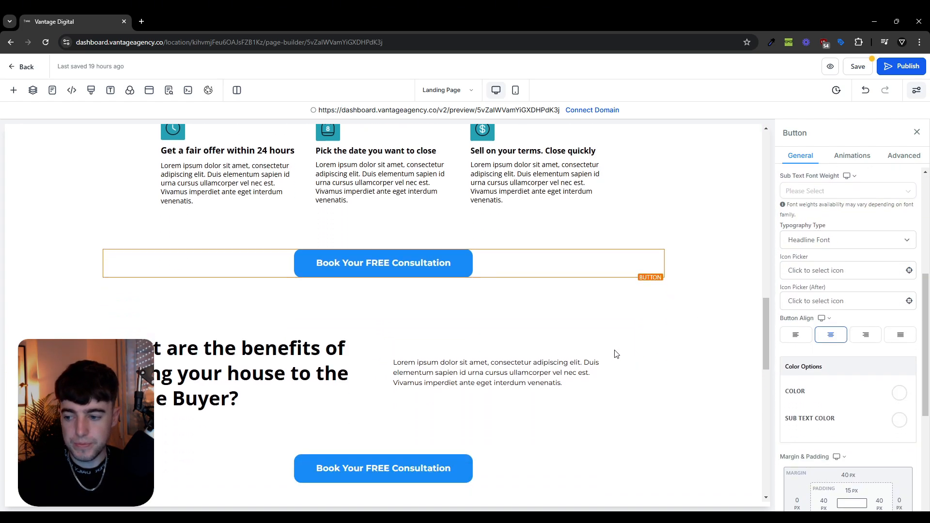
pyautogui.scroll(1, 349, 272)
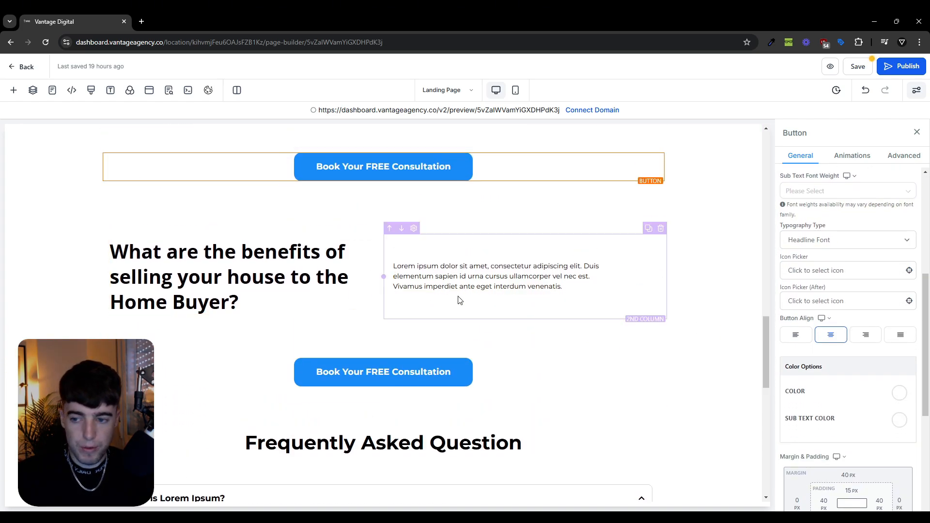
pyautogui.scroll(-7, 459, 310)
pyautogui.scroll(15, 452, 327)
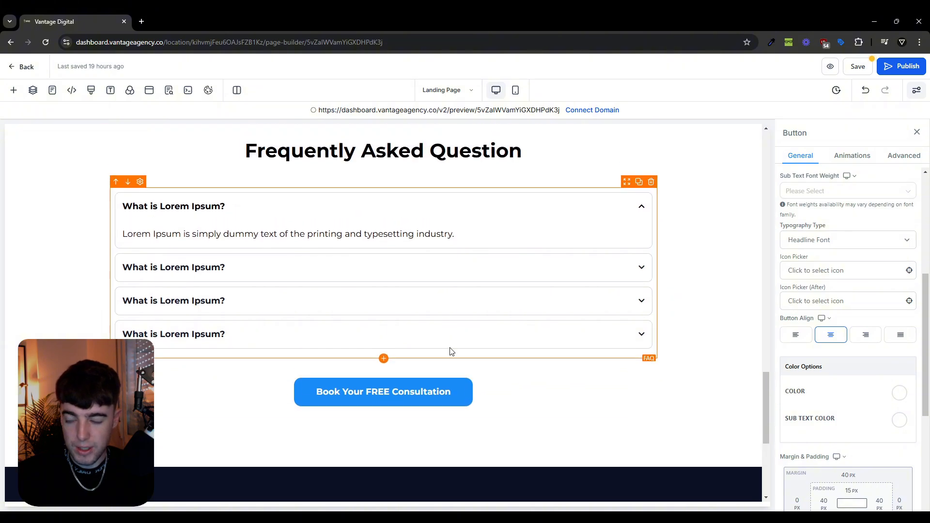
pyautogui.scroll(6, 449, 348)
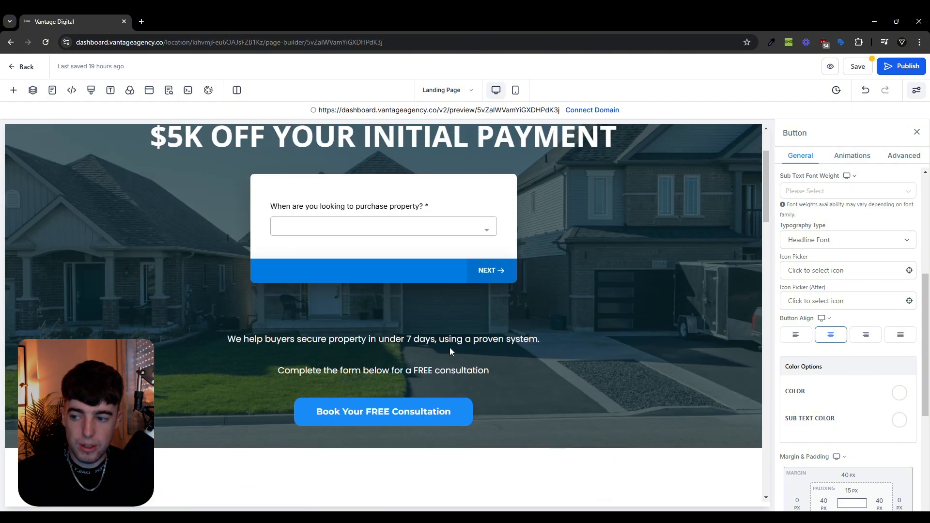
pyautogui.scroll(-3, 449, 347)
pyautogui.scroll(5, 449, 347)
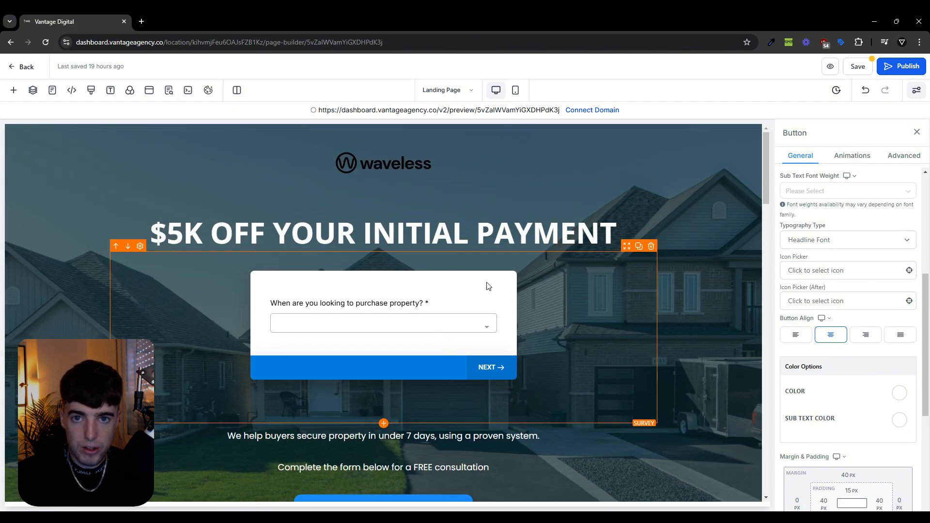
# Walk through the page order from the hero survey past Property Management and the selling points to the FAQ.
pyautogui.scroll(-5, 446, 281)
pyautogui.scroll(-1, 444, 290)
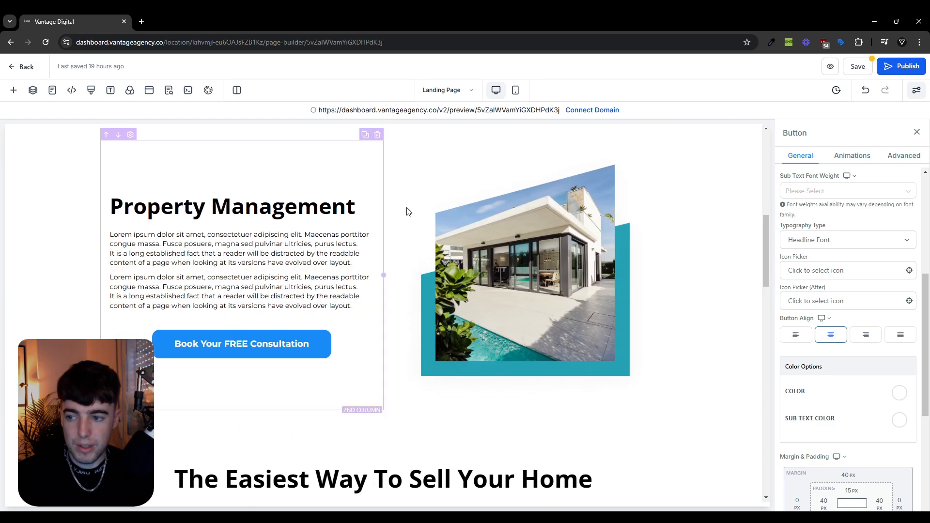
pyautogui.scroll(-3, 403, 290)
pyautogui.scroll(-5, 312, 243)
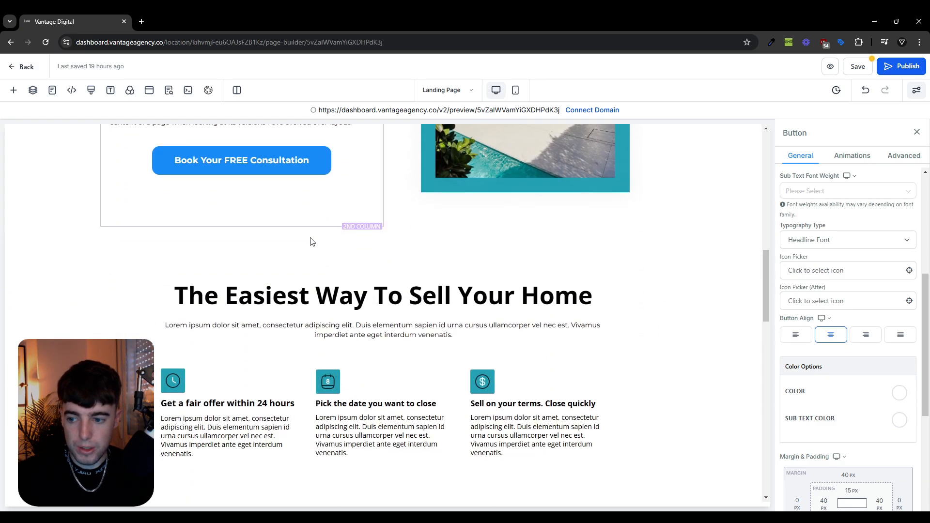
pyautogui.scroll(4, 310, 238)
pyautogui.scroll(-1, 372, 339)
pyautogui.scroll(-7, 372, 339)
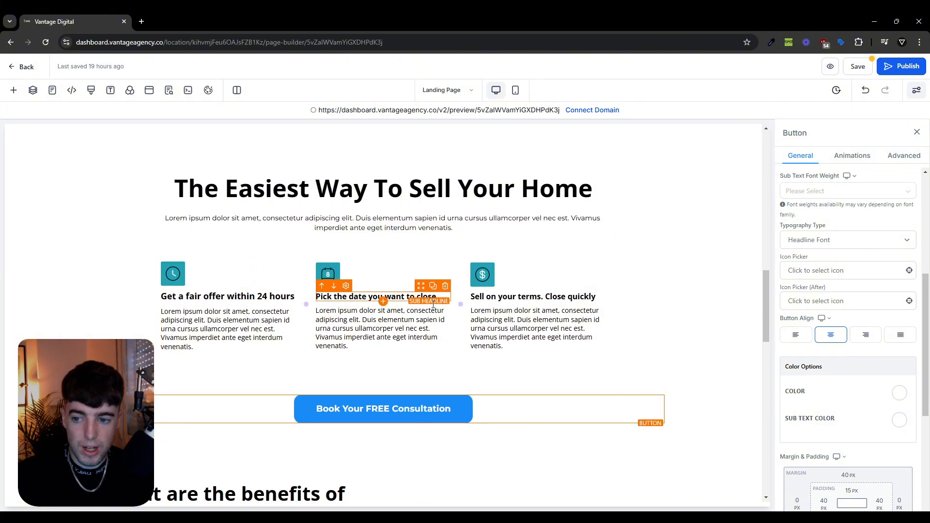
pyautogui.scroll(-2, 364, 300)
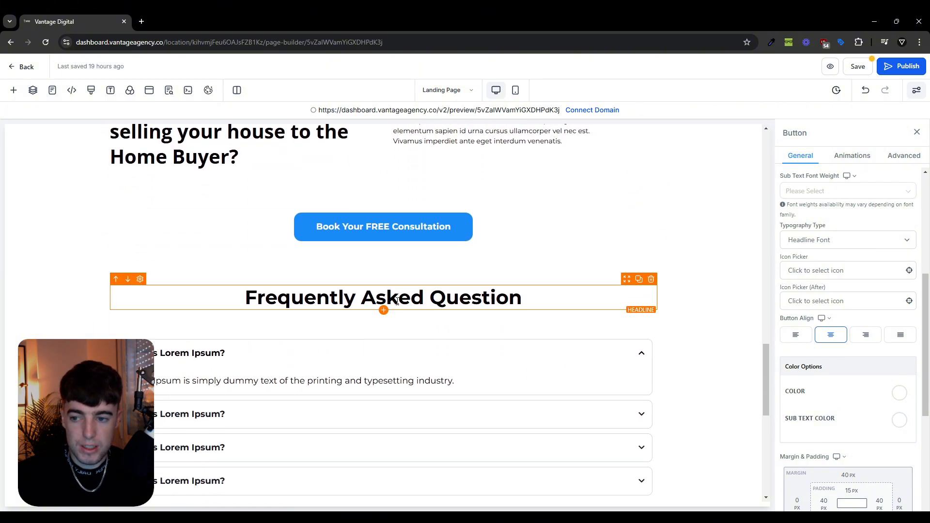
# Examine the benefits text, the Frequently Asked Question entries and the consultation buttons around them.
pyautogui.scroll(1, 468, 177)
pyautogui.scroll(1, 470, 172)
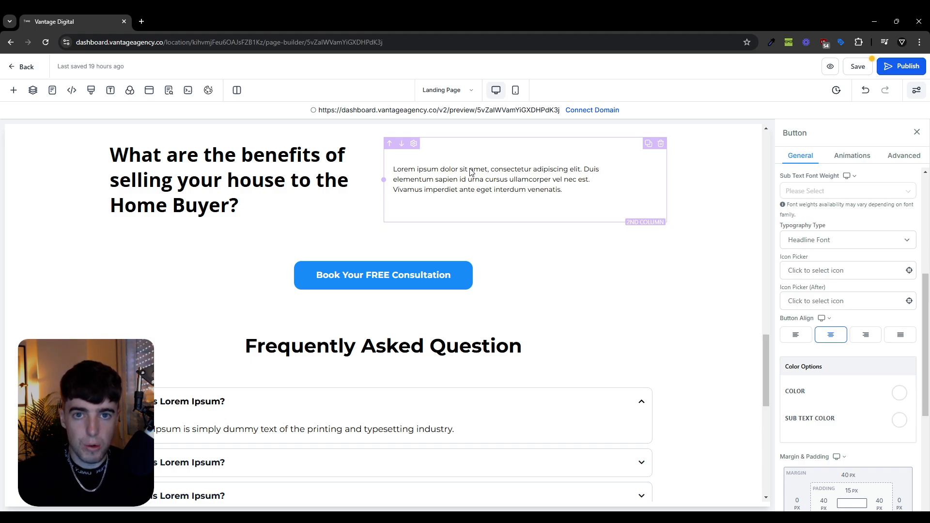
pyautogui.scroll(-3, 470, 172)
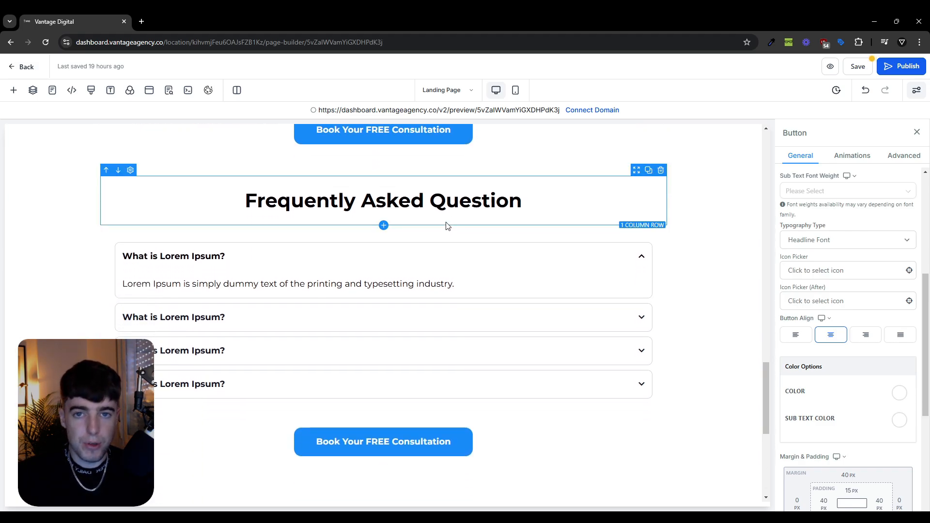
pyautogui.scroll(-2, 447, 227)
pyautogui.scroll(2, 447, 226)
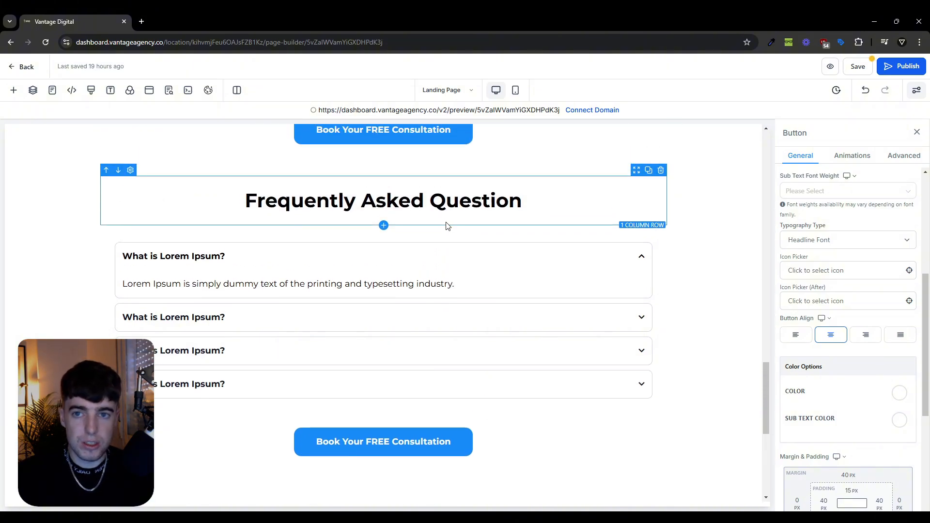
pyautogui.scroll(3, 447, 227)
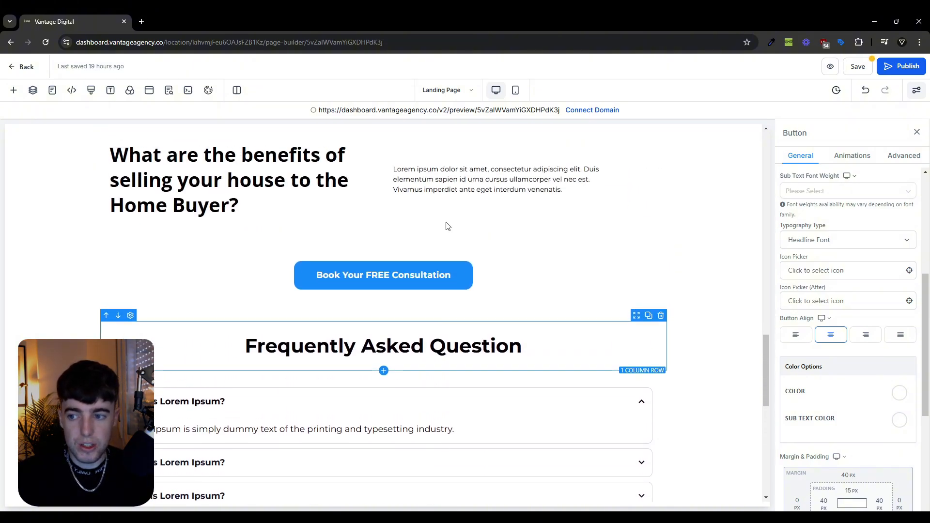
pyautogui.scroll(-4, 447, 227)
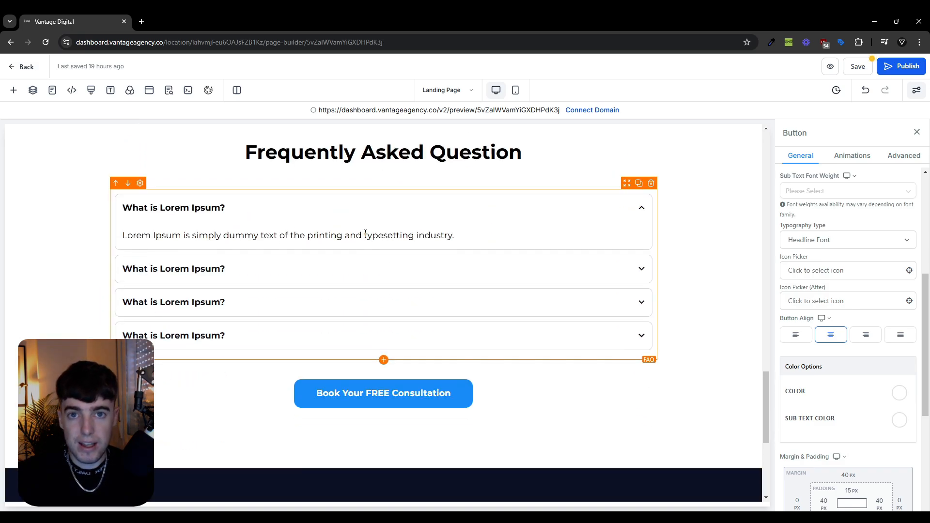
pyautogui.scroll(-1, 373, 332)
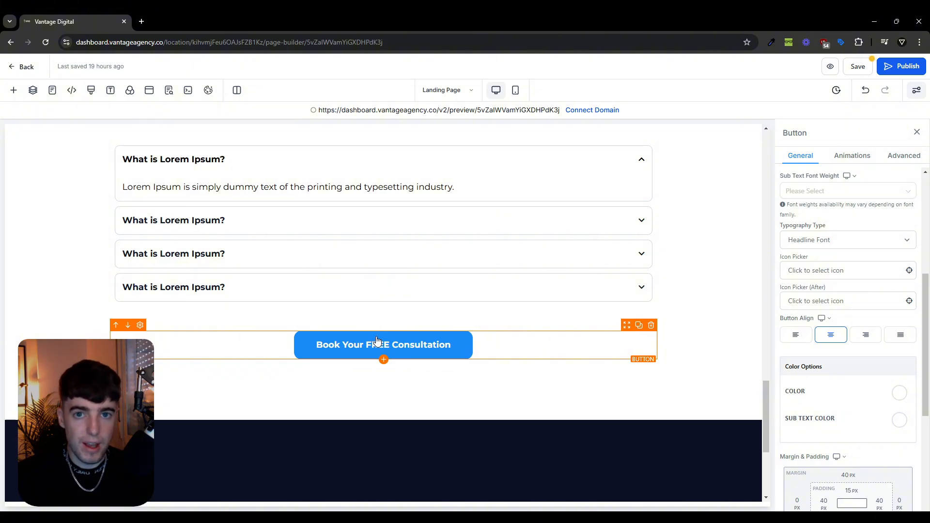
pyautogui.scroll(-1, 383, 335)
pyautogui.scroll(4, 402, 301)
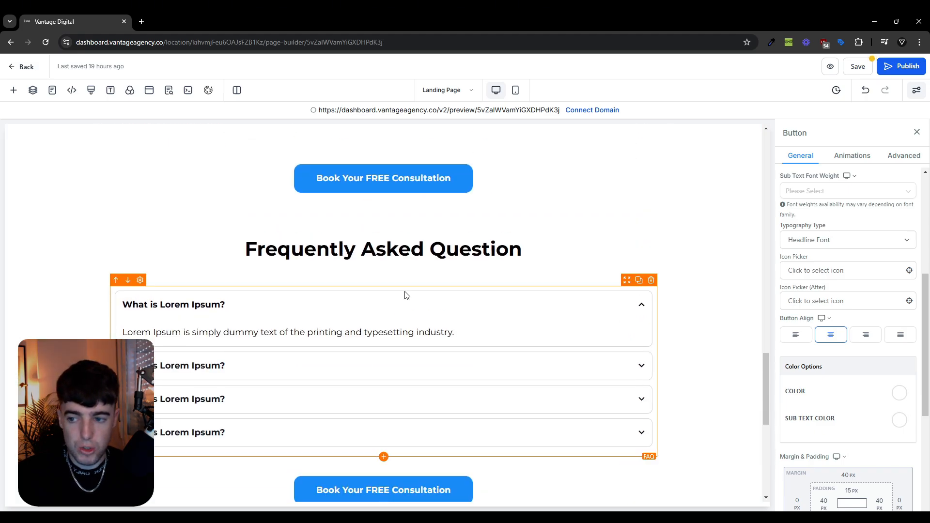
pyautogui.scroll(1, 406, 295)
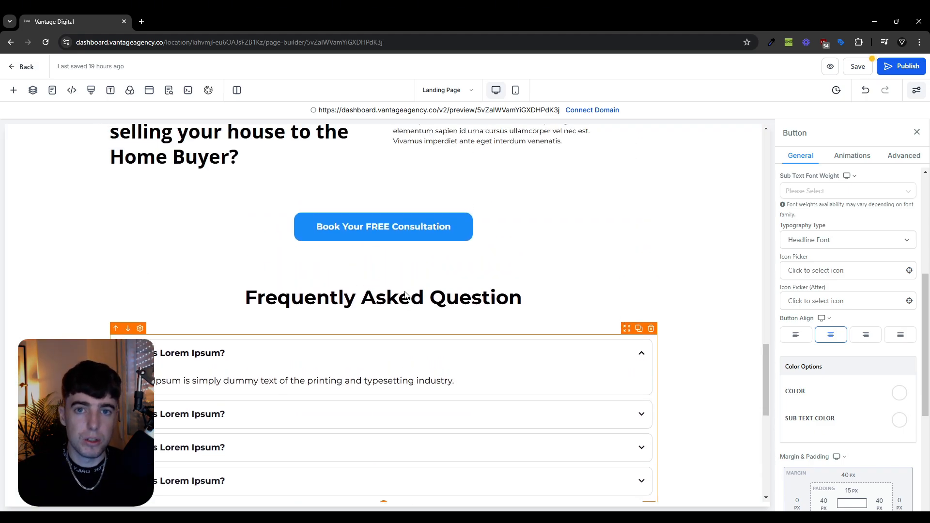
# Set the footer section's background colour to bright blue and compare it with the rest of the page.
pyautogui.scroll(15, 406, 295)
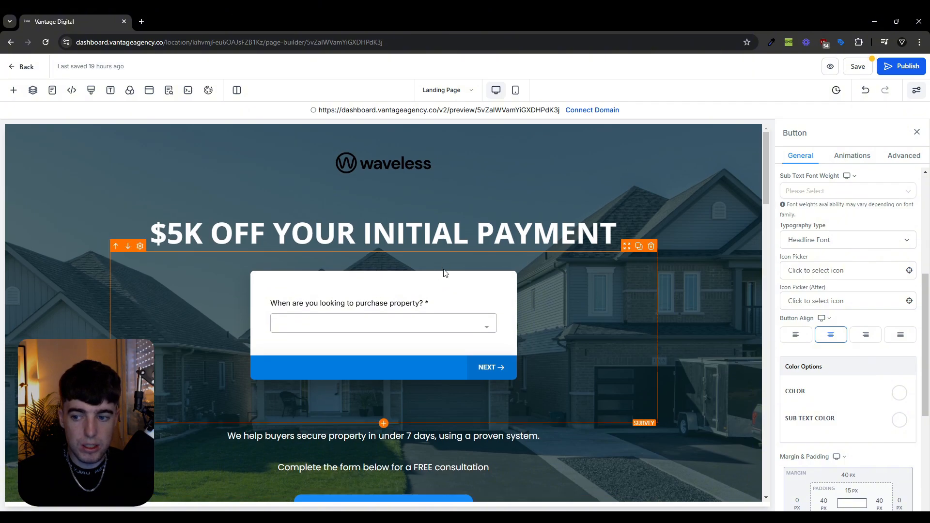
pyautogui.scroll(-20, 455, 304)
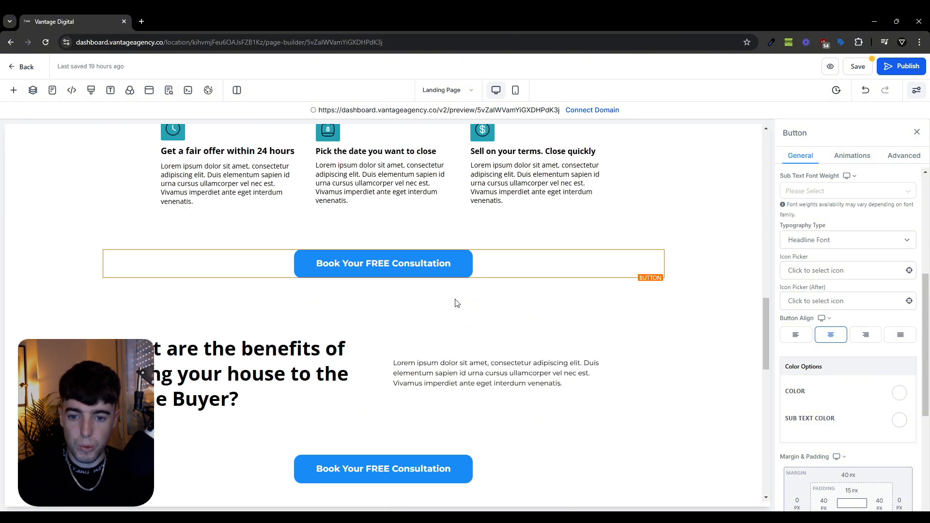
pyautogui.click(537, 249)
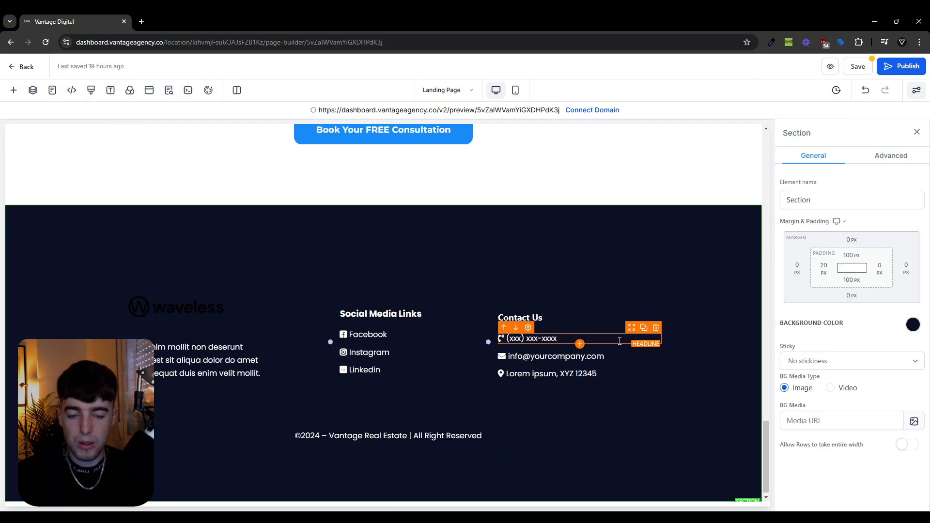
pyautogui.click(913, 325)
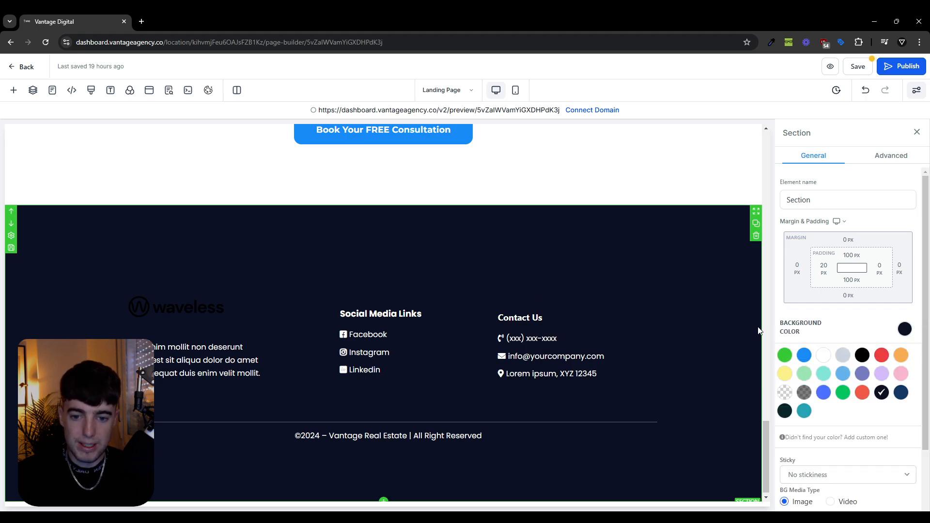
pyautogui.click(804, 357)
pyautogui.scroll(10, 630, 387)
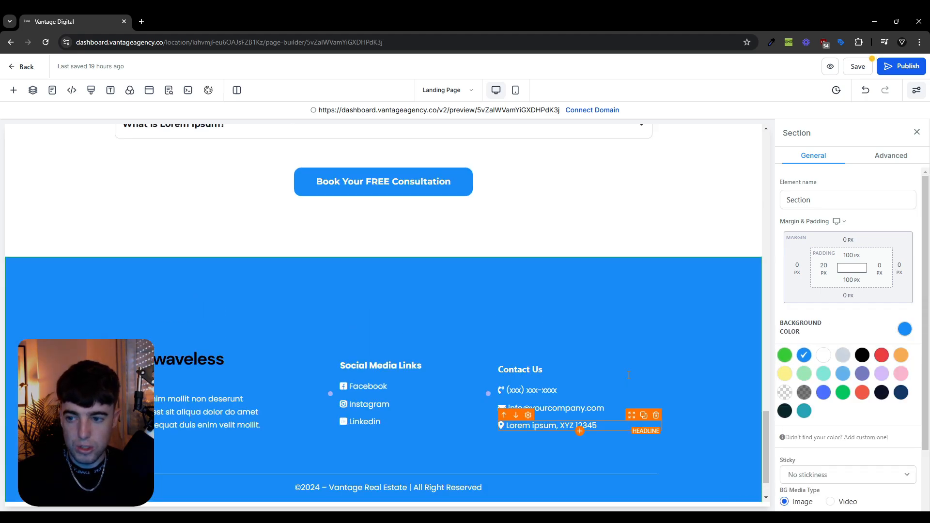
pyautogui.scroll(5, 638, 372)
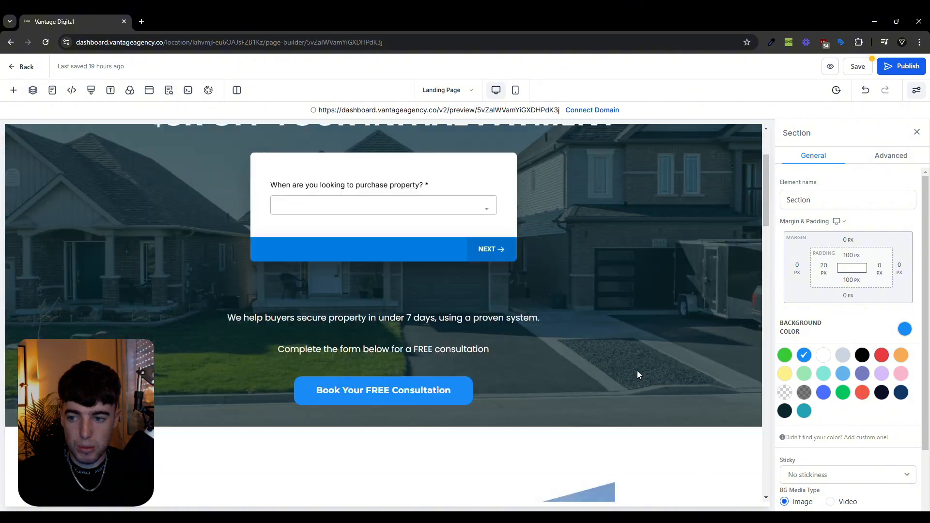
# Try teal, green and light purple backgrounds on the footer section, and settle on the very dark teal swatch.
pyautogui.scroll(-15, 637, 371)
pyautogui.scroll(-1, 646, 371)
pyautogui.click(804, 411)
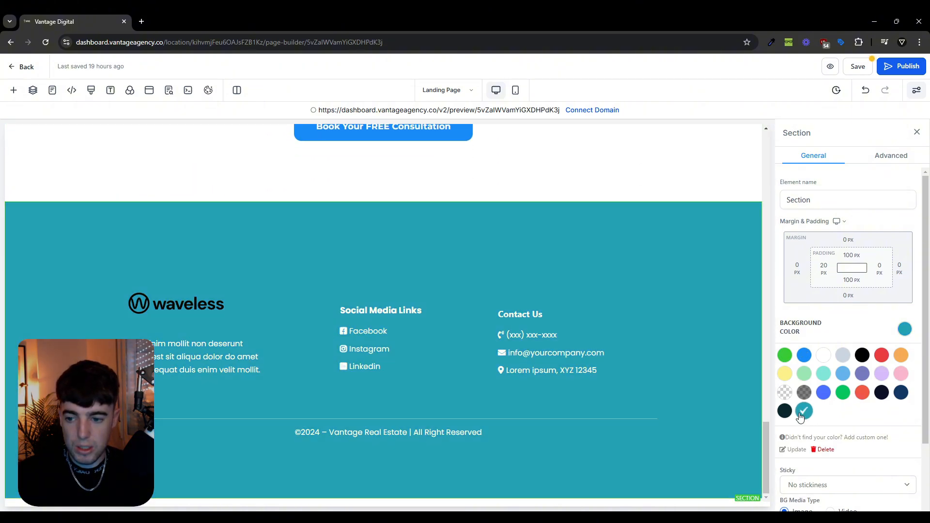
pyautogui.click(785, 411)
pyautogui.click(844, 392)
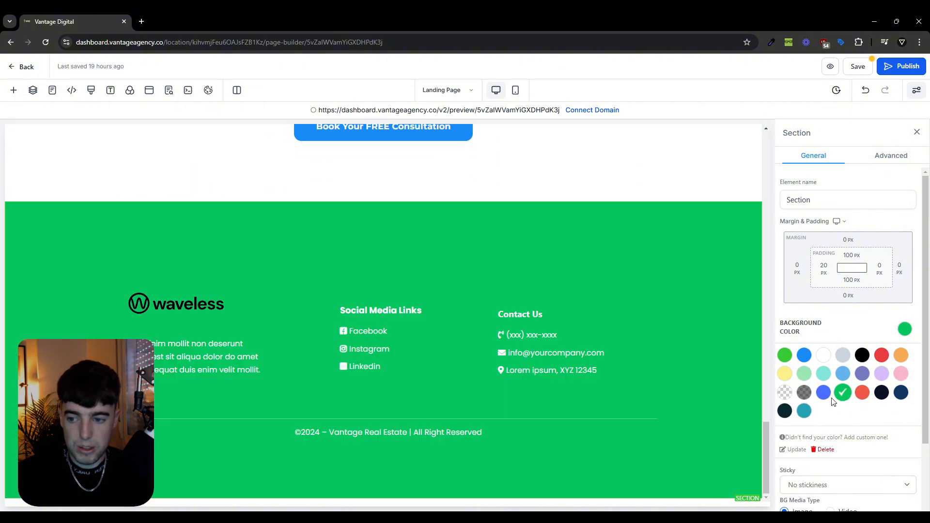
pyautogui.click(882, 373)
pyautogui.click(785, 411)
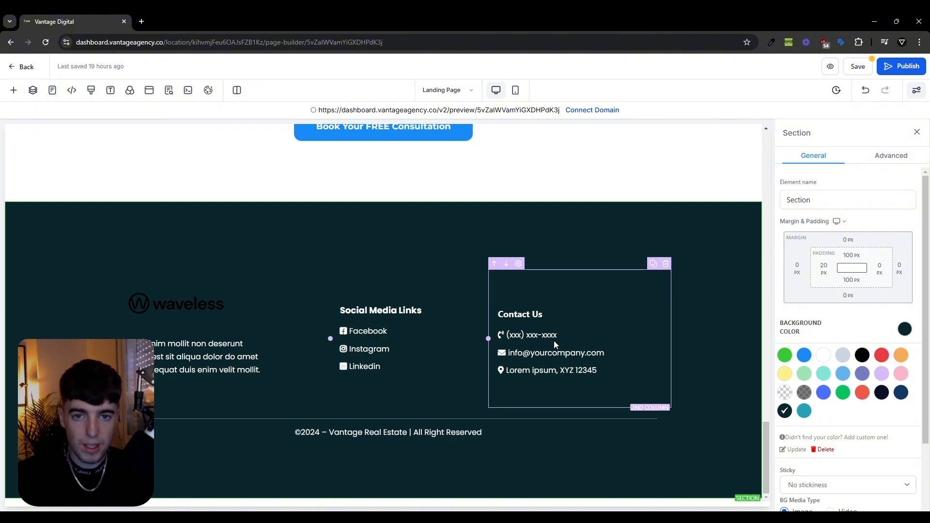
# Review the landing page from the footer up to the hero survey, including Property Management and the selling points.
pyautogui.scroll(8, 554, 342)
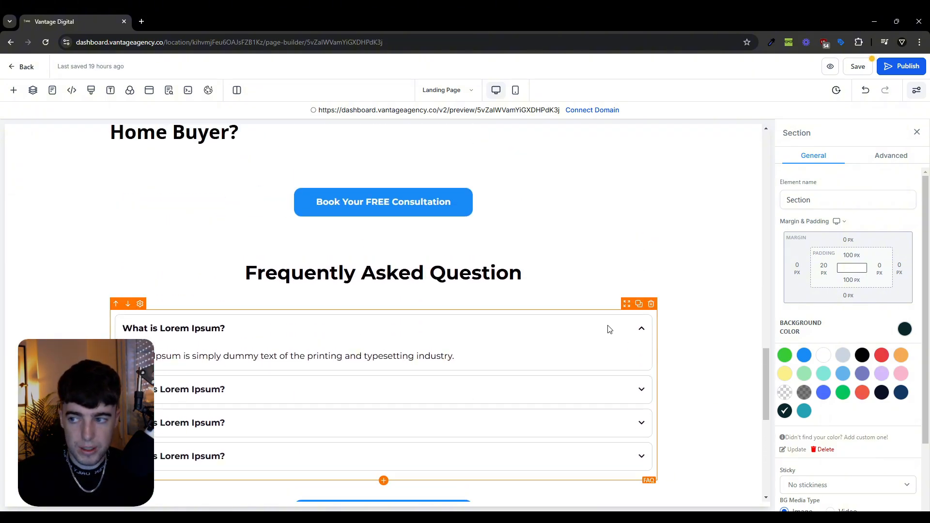
pyautogui.scroll(15, 609, 330)
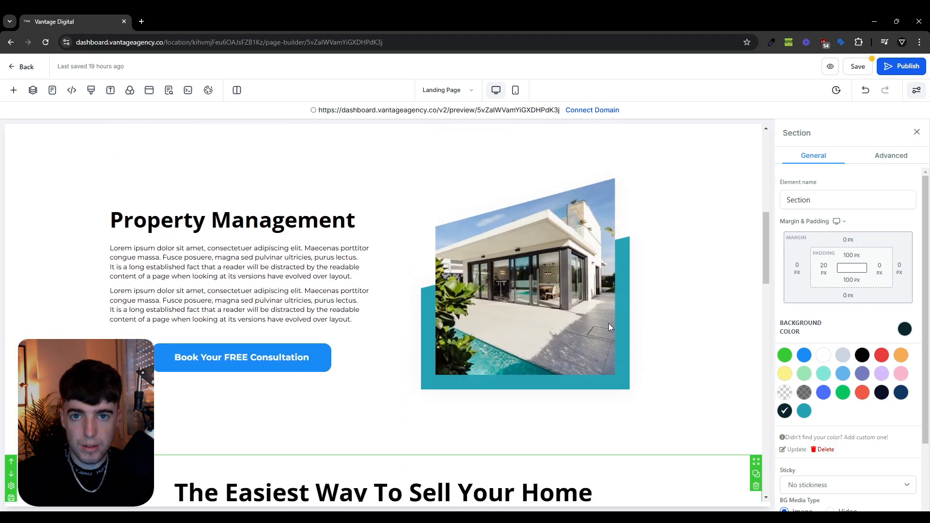
pyautogui.scroll(1, 609, 323)
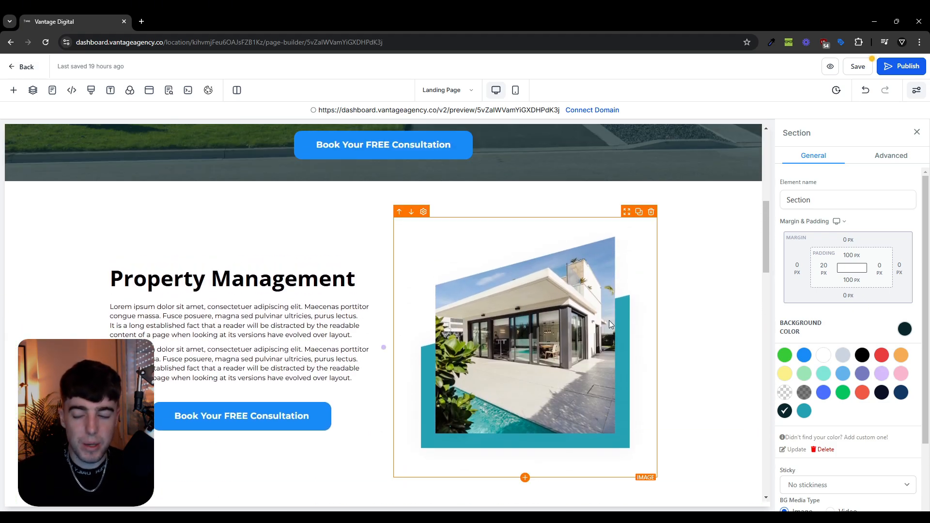
pyautogui.scroll(5, 609, 324)
pyautogui.scroll(1, 604, 300)
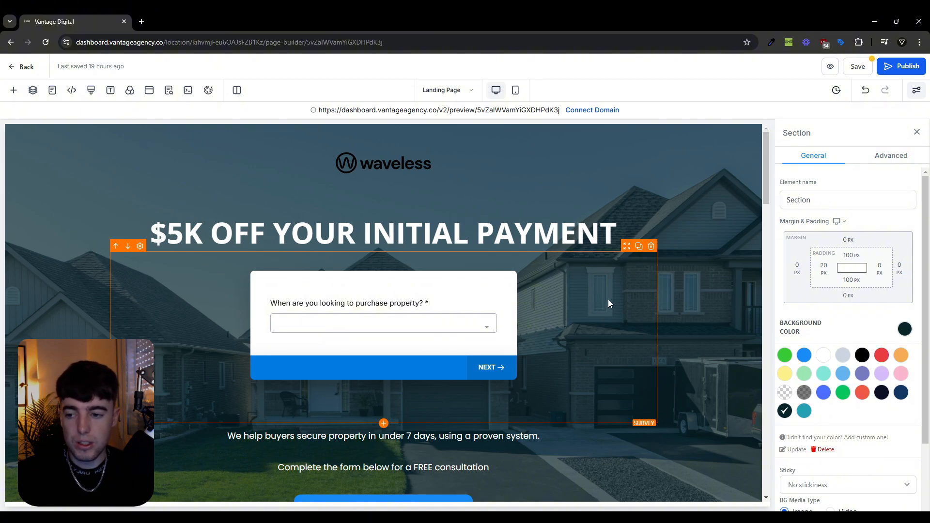
pyautogui.scroll(-1, 601, 304)
pyautogui.scroll(1, 600, 300)
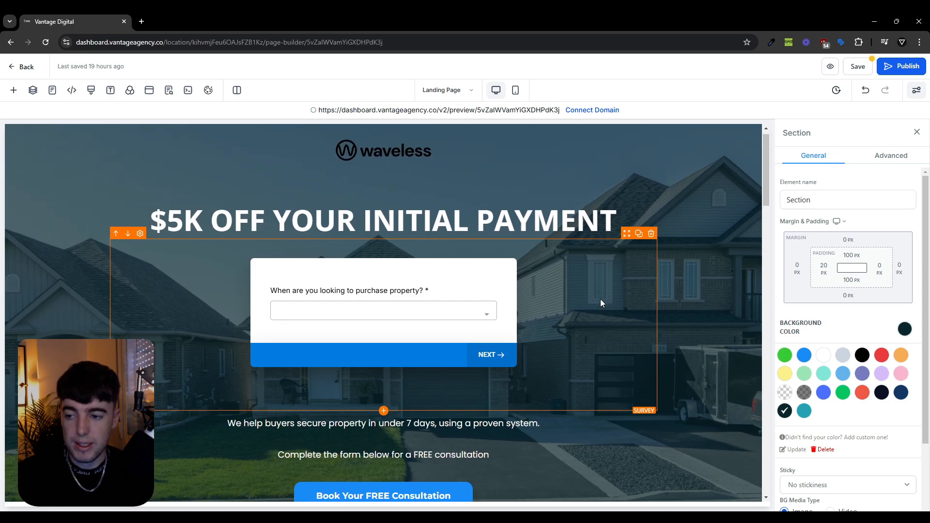
pyautogui.scroll(-3, 603, 312)
pyautogui.scroll(-10, 603, 315)
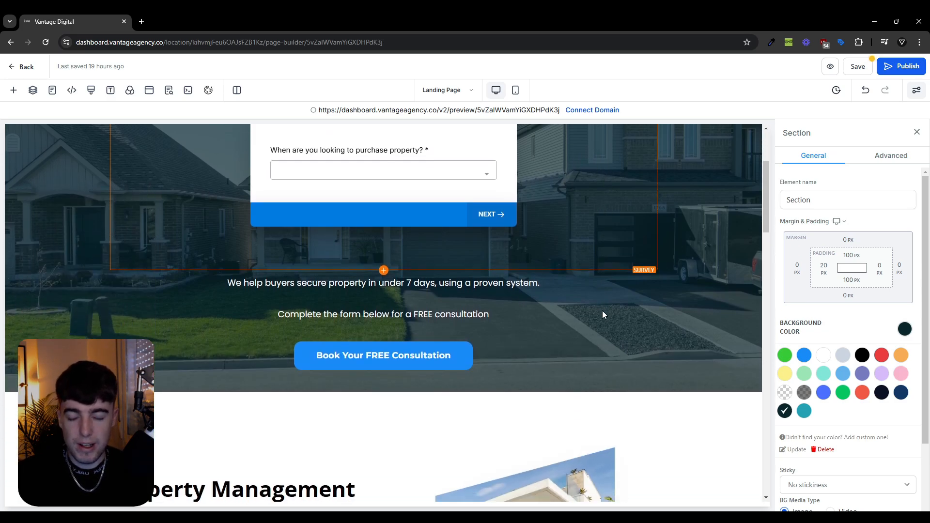
pyautogui.scroll(-9, 604, 316)
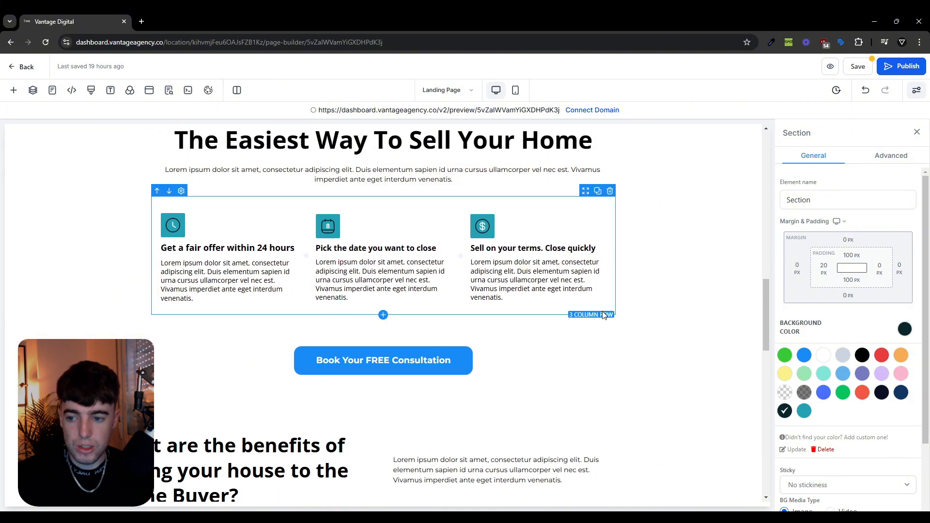
pyautogui.scroll(16, 602, 315)
pyautogui.scroll(6, 603, 315)
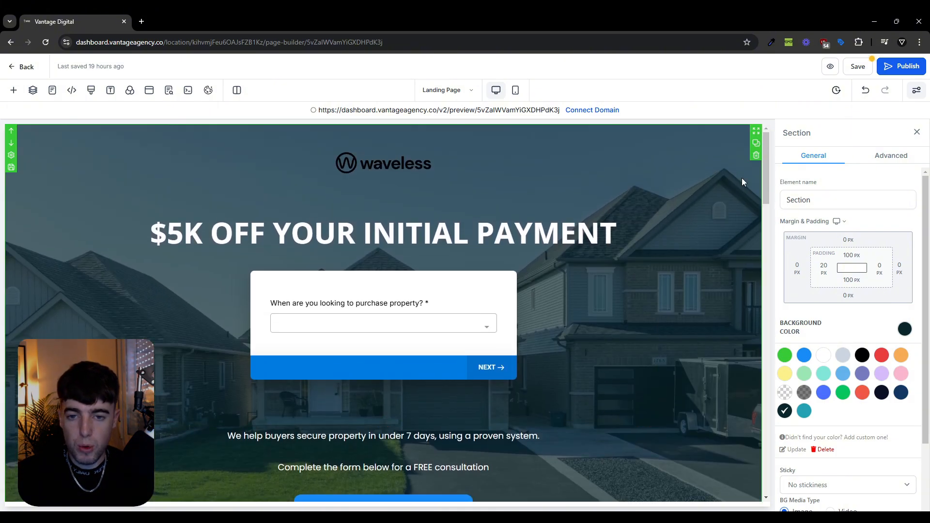
# Save the landing page, select the hero survey element and close the SEO Meta Data settings.
pyautogui.click(858, 66)
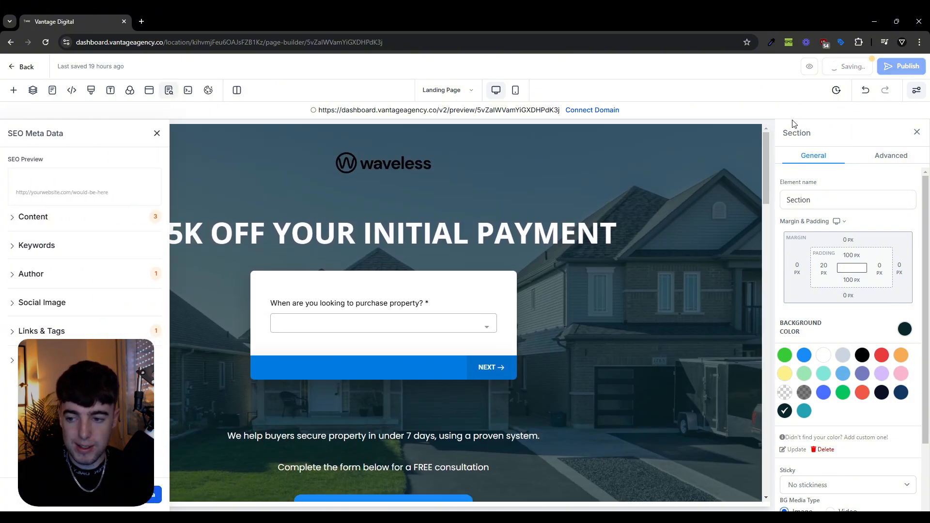
pyautogui.click(494, 297)
pyautogui.click(156, 133)
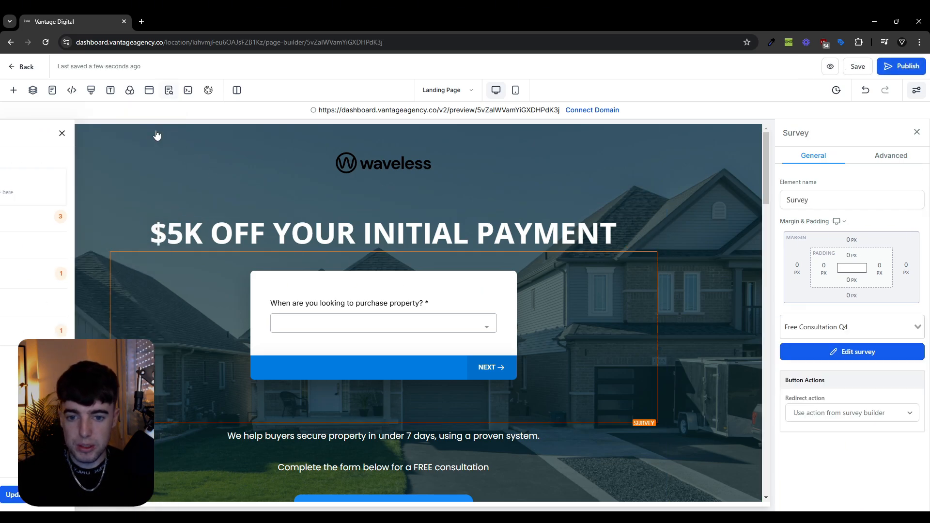
# Open the Free Consultation Q4 survey for editing and check its slides and the purchase-timing dropdown's settings.
pyautogui.click(805, 354)
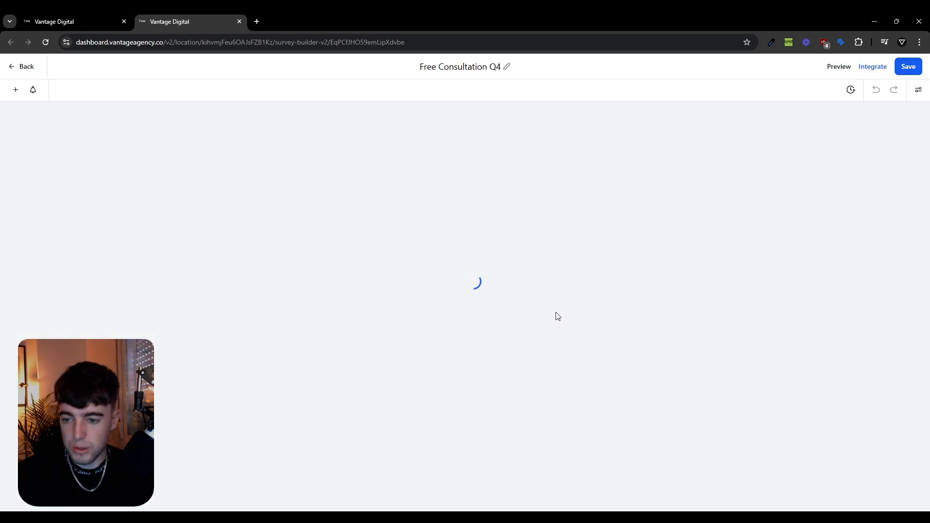
pyautogui.scroll(-7, 558, 316)
pyautogui.scroll(7, 553, 316)
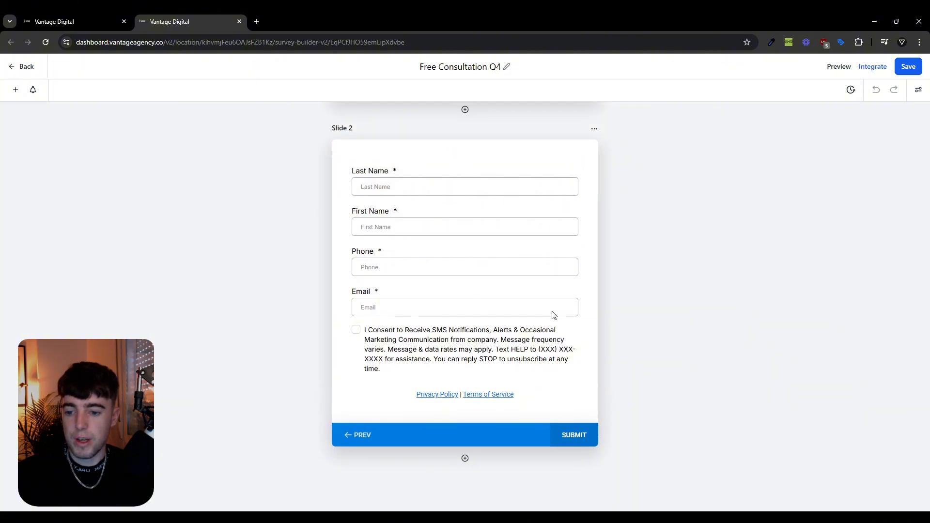
pyautogui.click(395, 186)
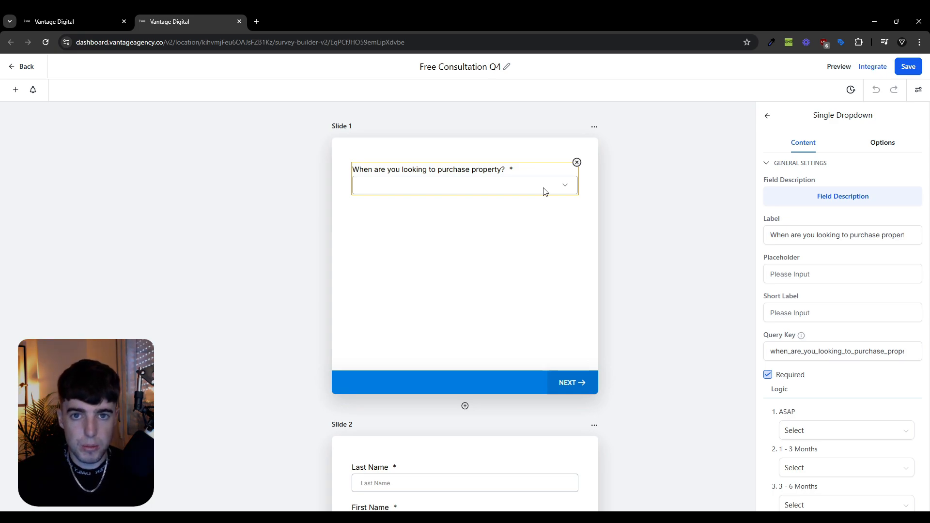
pyautogui.click(532, 216)
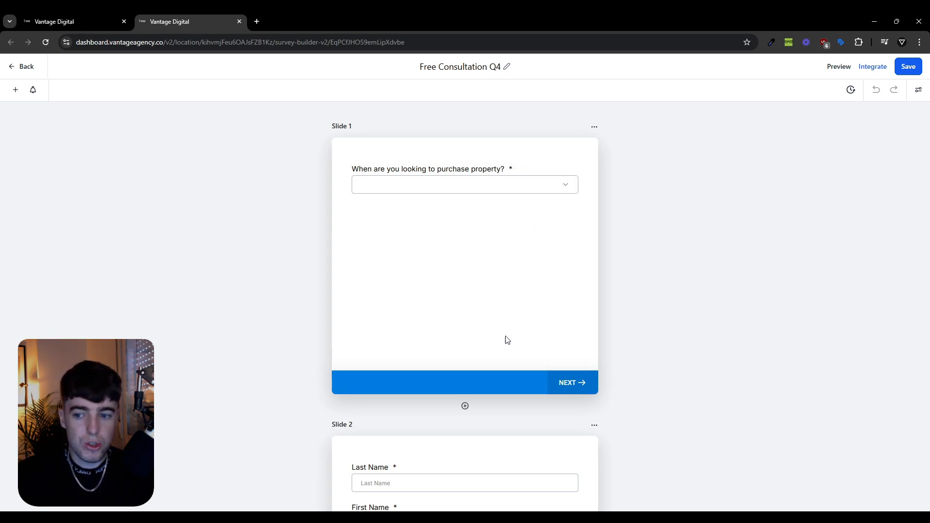
# Try adding a Single Line text field below the purchase-timing question on slide 1, and remove it again.
pyautogui.click(14, 90)
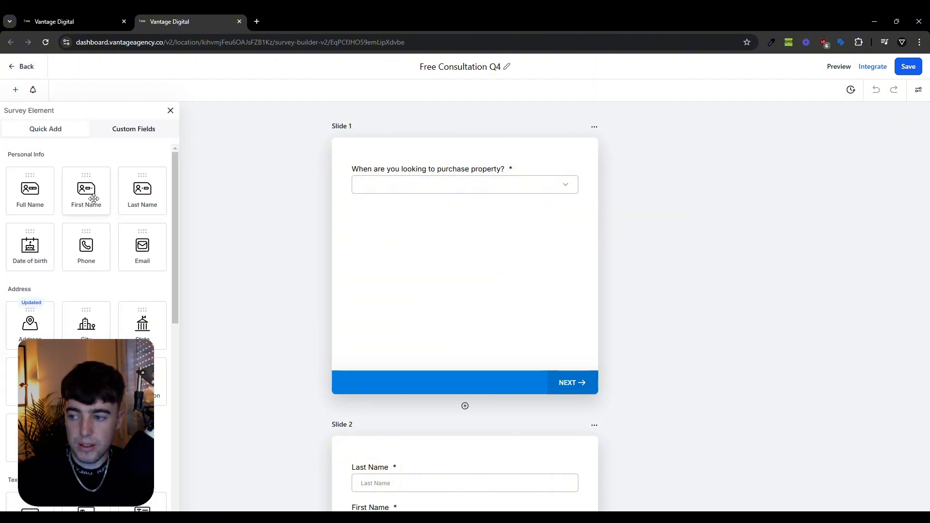
pyautogui.scroll(-1, 97, 256)
pyautogui.scroll(-3, 100, 262)
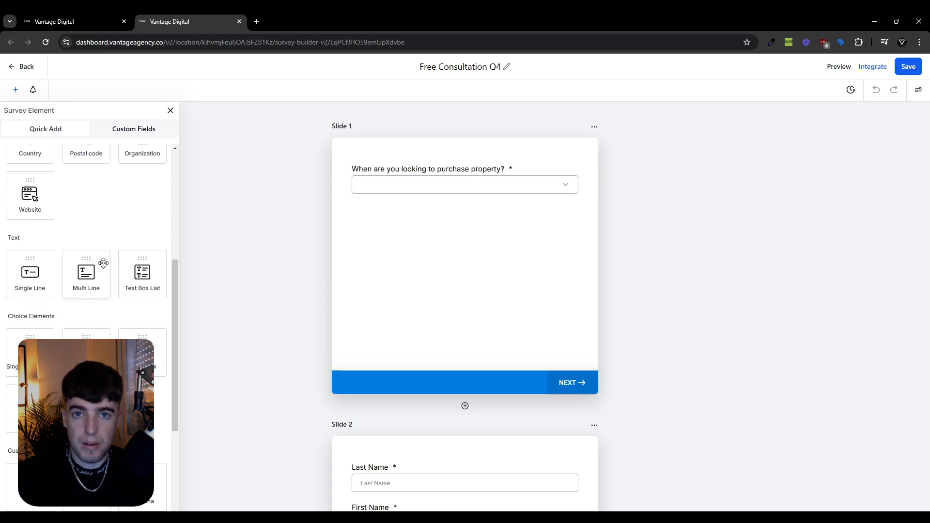
pyautogui.scroll(-2, 92, 278)
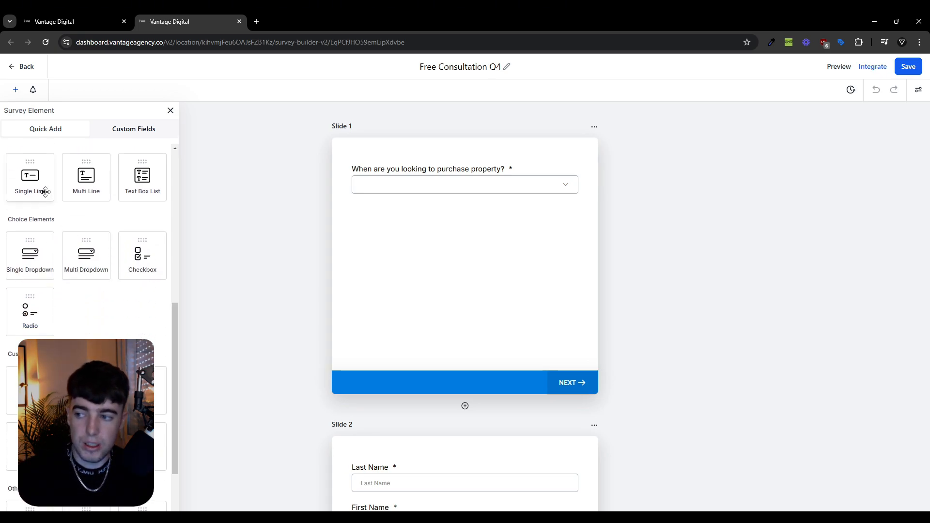
pyautogui.scroll(1, 58, 196)
pyautogui.moveTo(373, 274); pyautogui.dragTo(371, 273)
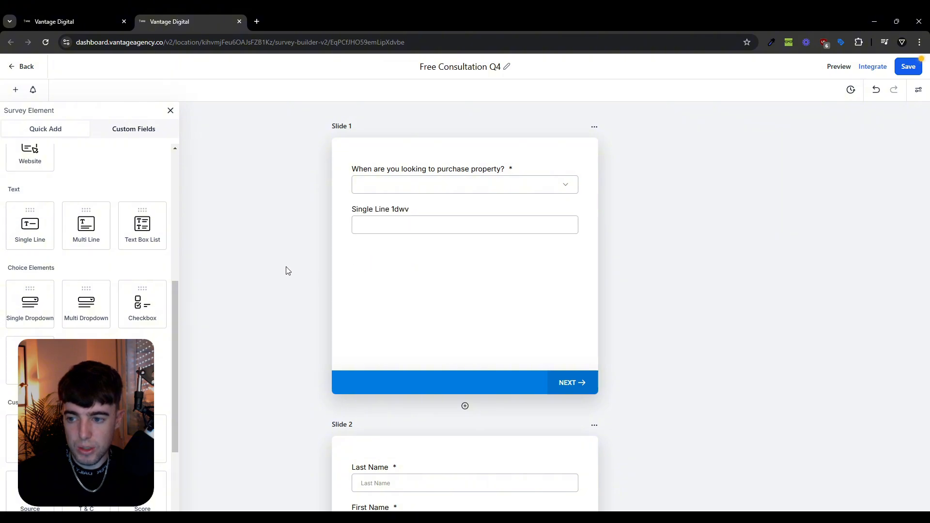
pyautogui.click(425, 231)
pyautogui.click(576, 203)
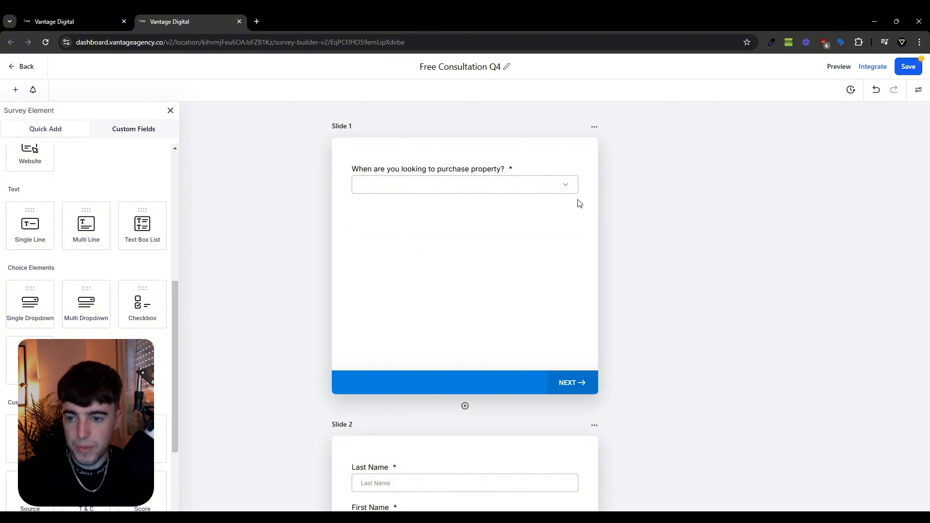
# Examine the available choice elements and the purchase-timing dropdown's label, query key, required option and answer logic.
pyautogui.scroll(-2, 145, 296)
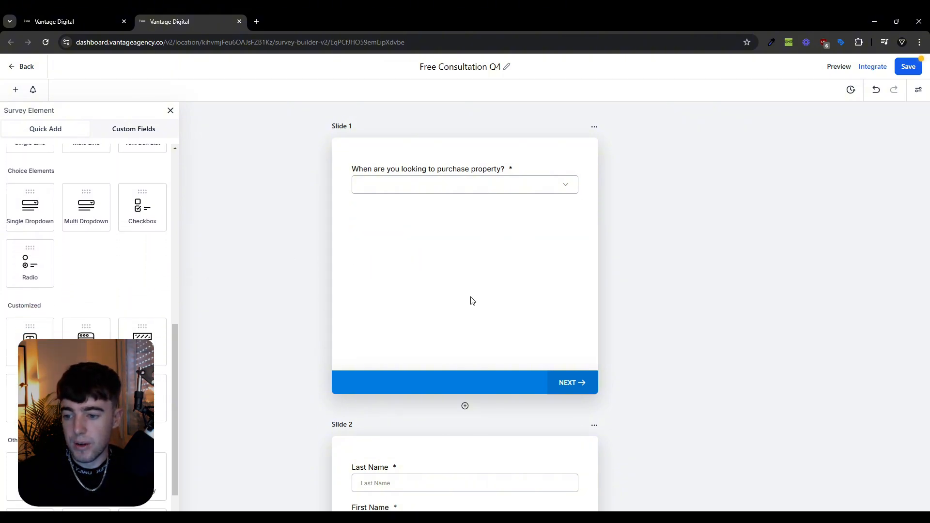
pyautogui.scroll(-2, 469, 300)
pyautogui.scroll(-4, 474, 299)
pyautogui.scroll(6, 474, 299)
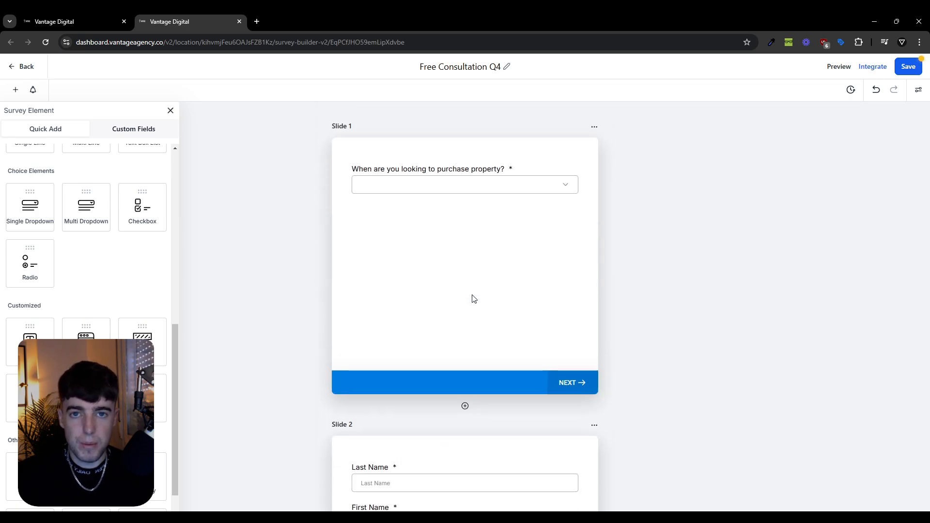
pyautogui.click(517, 195)
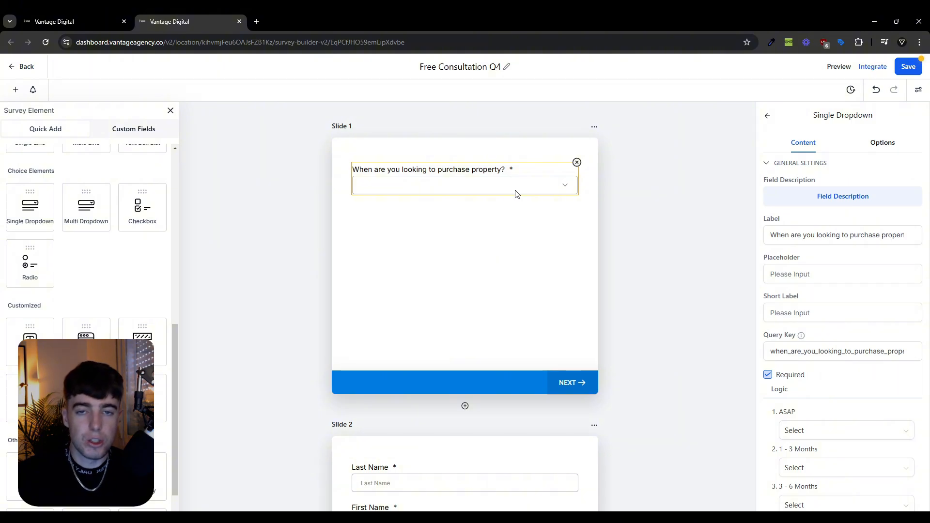
pyautogui.scroll(-1, 818, 297)
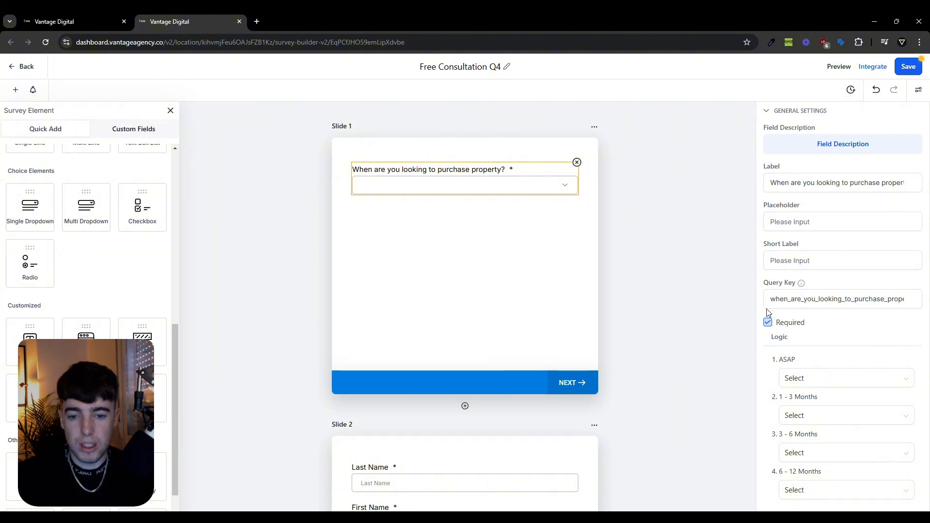
pyautogui.click(549, 261)
pyautogui.scroll(-1, 538, 259)
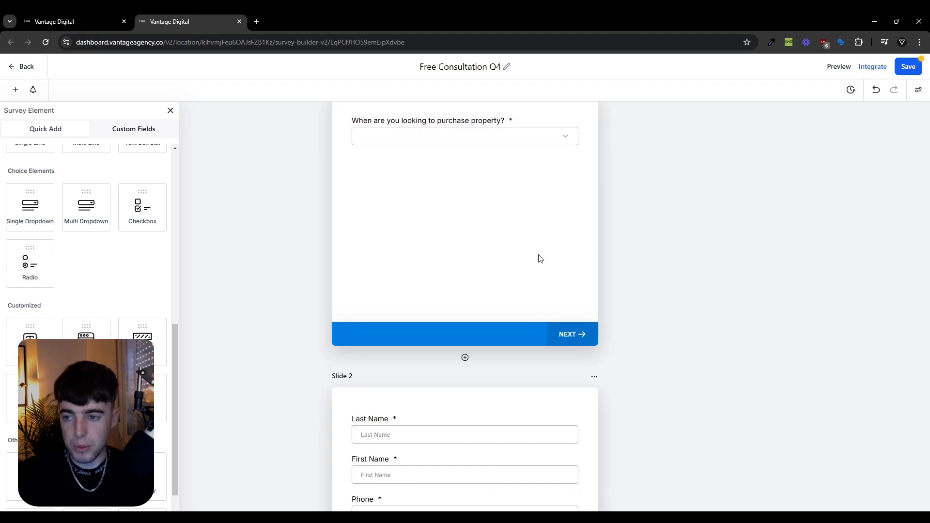
pyautogui.scroll(1, 538, 259)
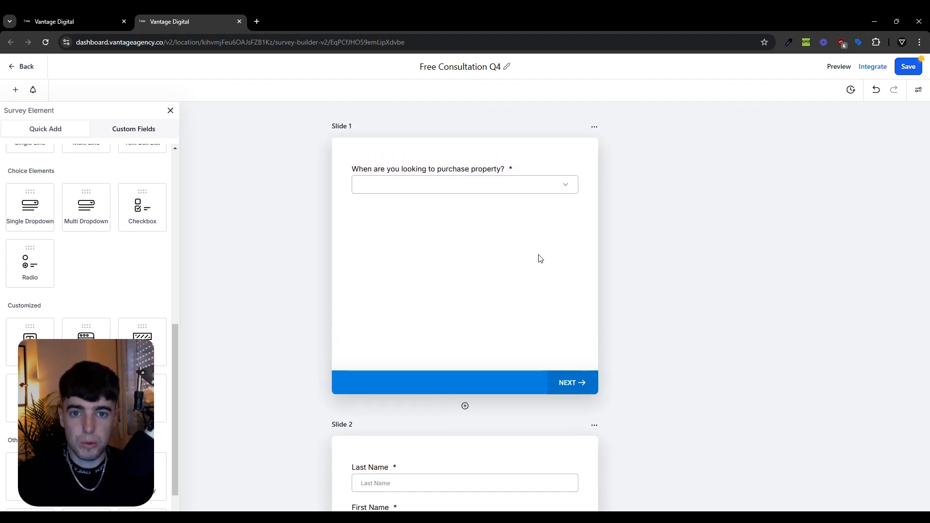
pyautogui.click(523, 186)
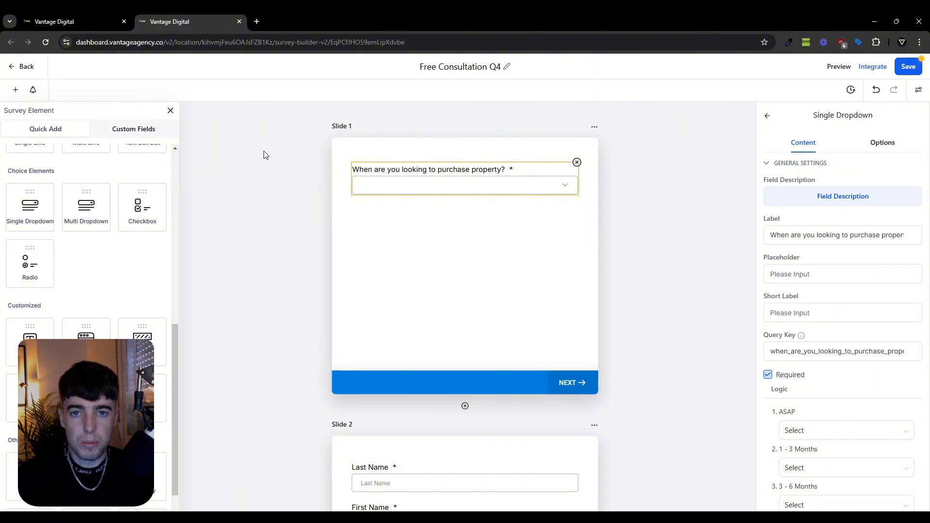
pyautogui.click(430, 208)
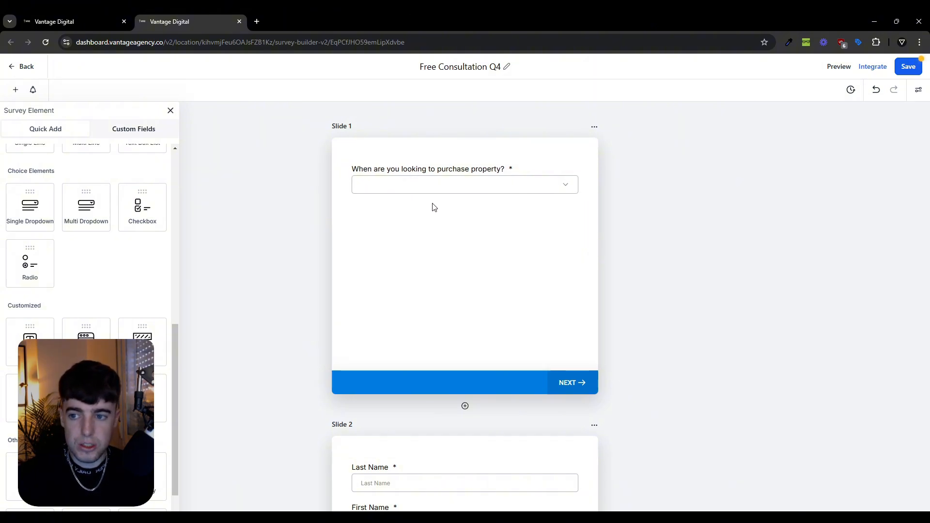
# Compare the purchase-timing question on slide 1 with the contact form on slide 2, and save the survey.
pyautogui.scroll(-2, 511, 210)
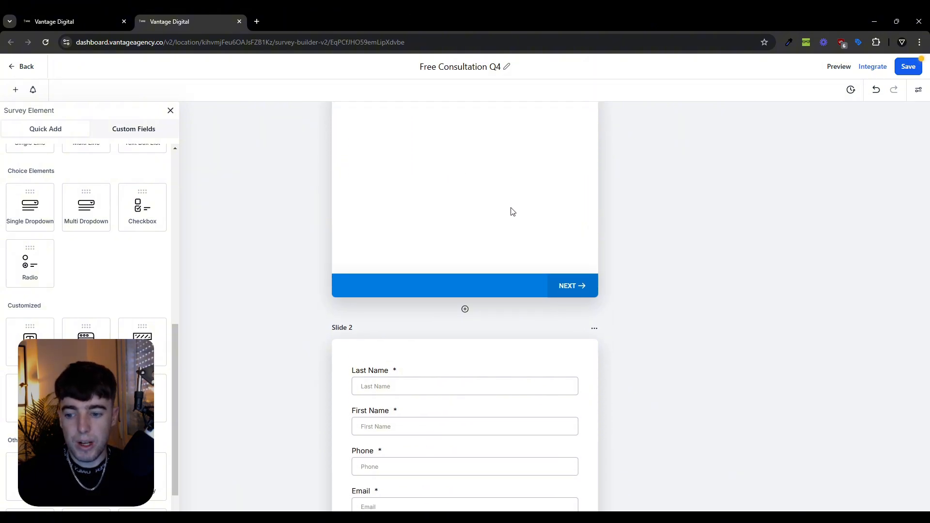
pyautogui.scroll(2, 513, 212)
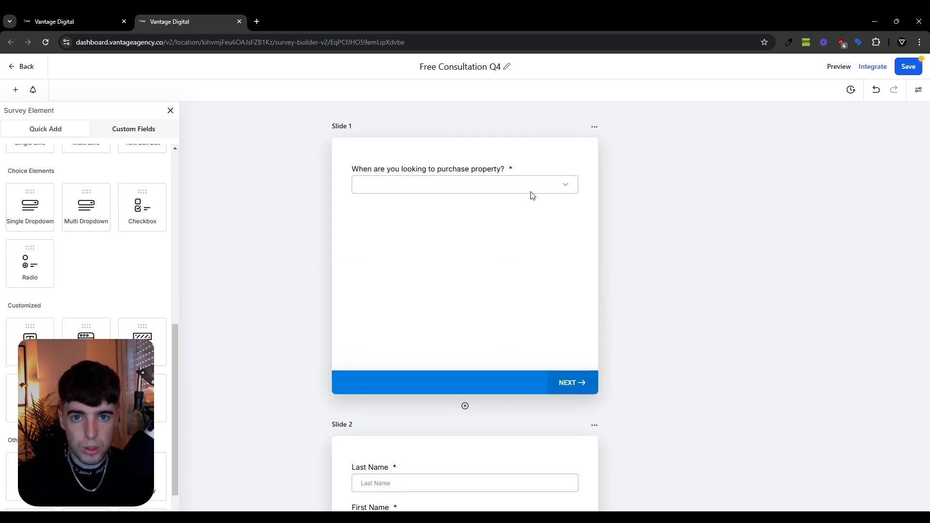
pyautogui.scroll(-6, 530, 190)
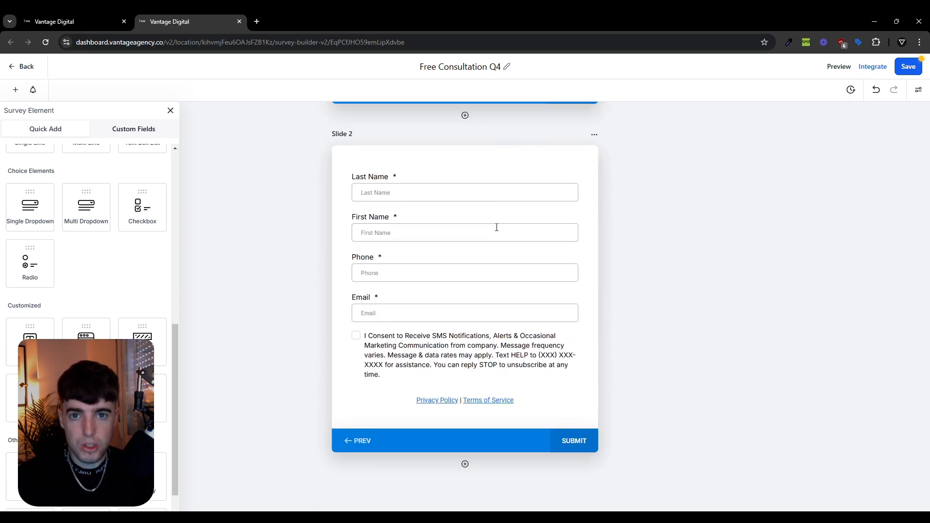
pyautogui.scroll(6, 497, 227)
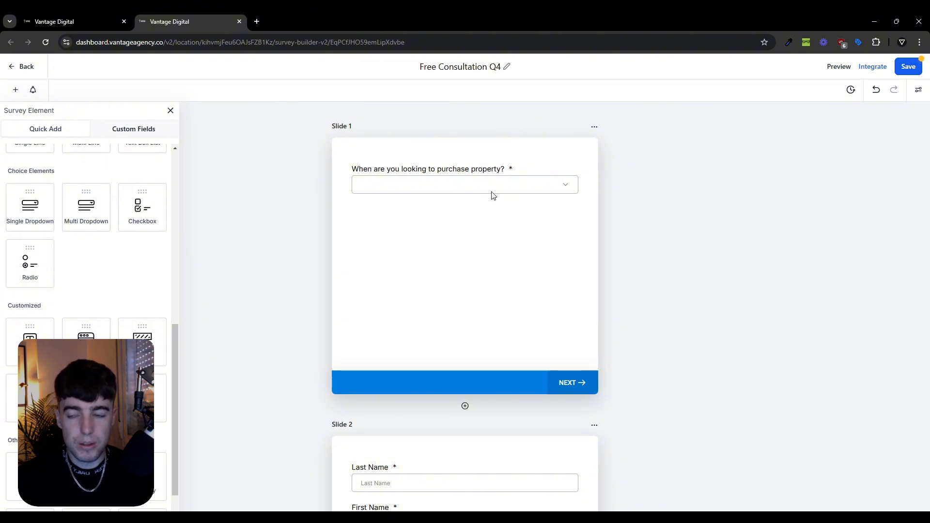
pyautogui.scroll(-2, 492, 204)
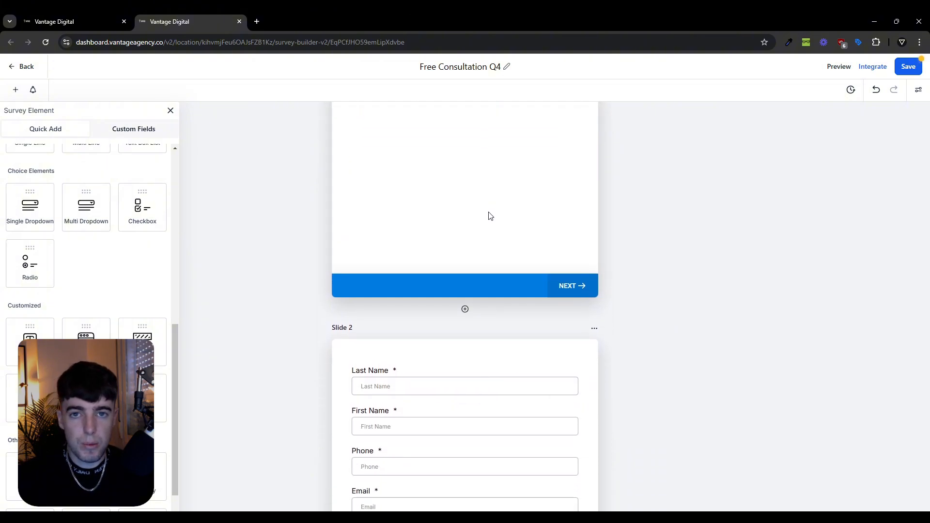
pyautogui.scroll(2, 490, 216)
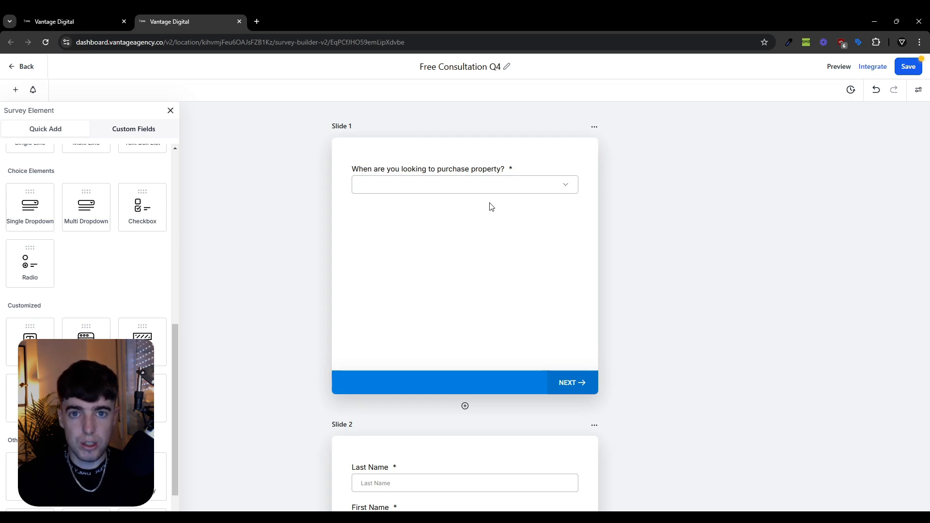
pyautogui.scroll(-7, 491, 207)
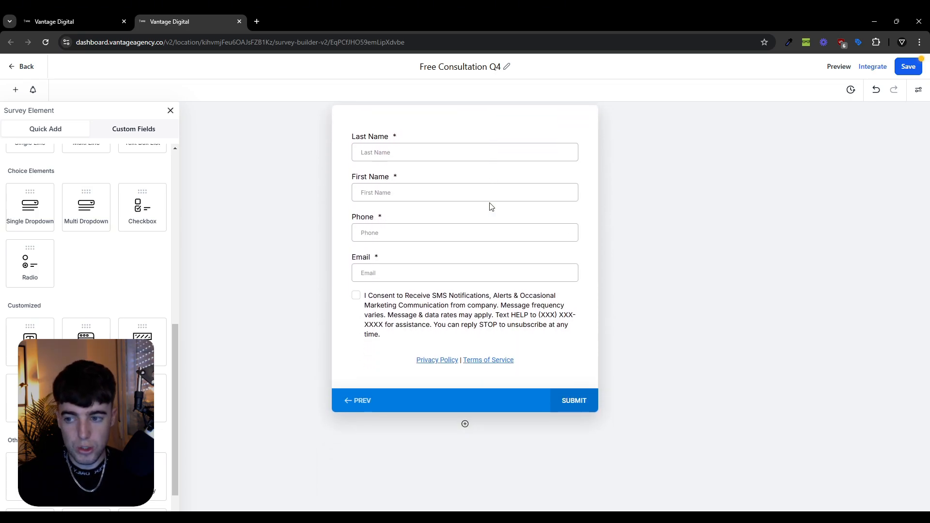
pyautogui.scroll(7, 490, 206)
pyautogui.click(908, 67)
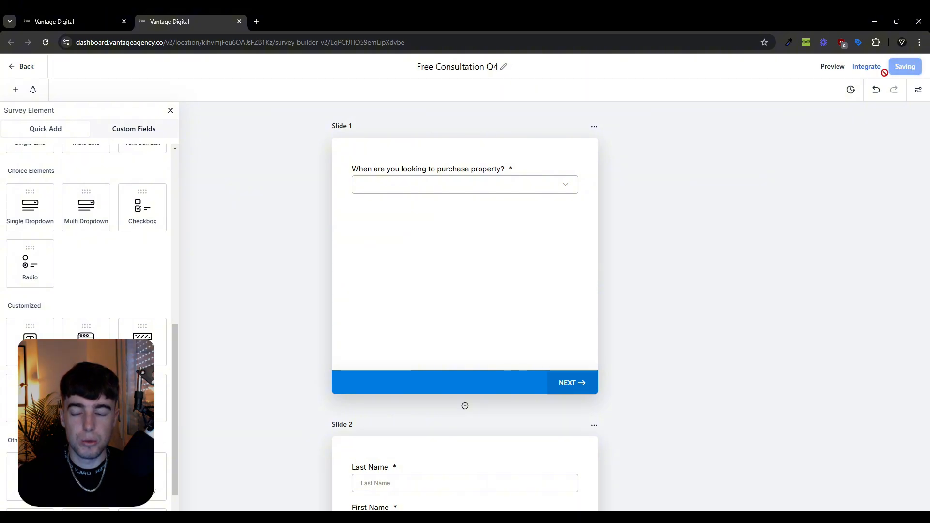
# Return to the landing page, search the page elements for the Survey element, and inspect the survey already placed under the headline.
pyautogui.click(95, 12)
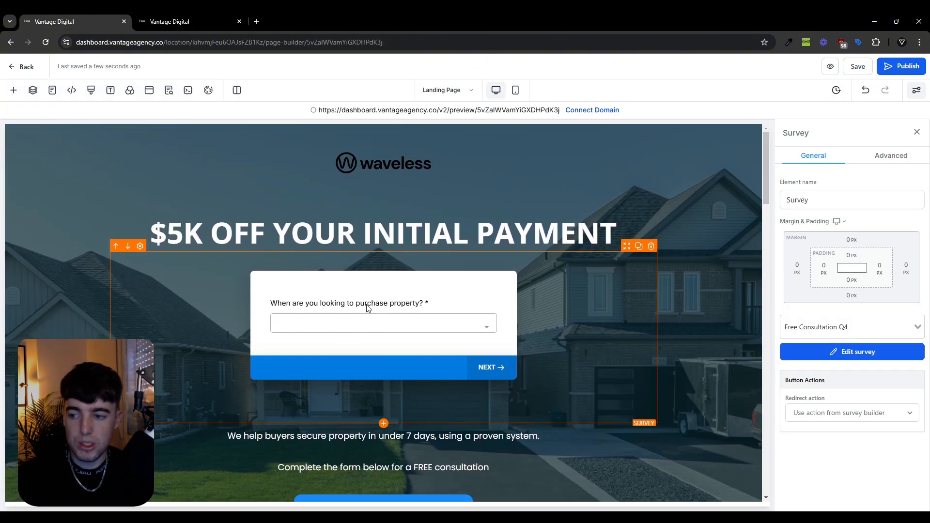
pyautogui.click(14, 90)
pyautogui.scroll(-5, 204, 194)
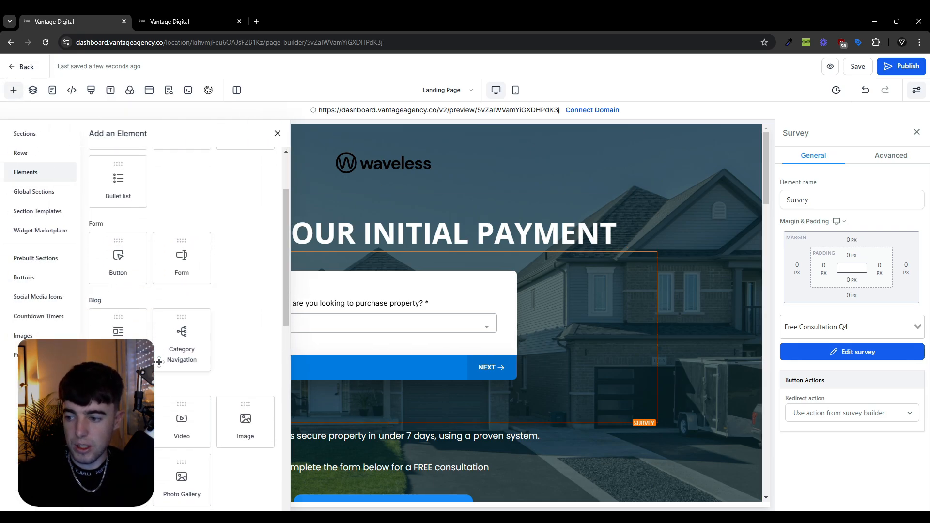
pyautogui.scroll(5, 208, 191)
pyautogui.click(212, 167)
pyautogui.write('S')
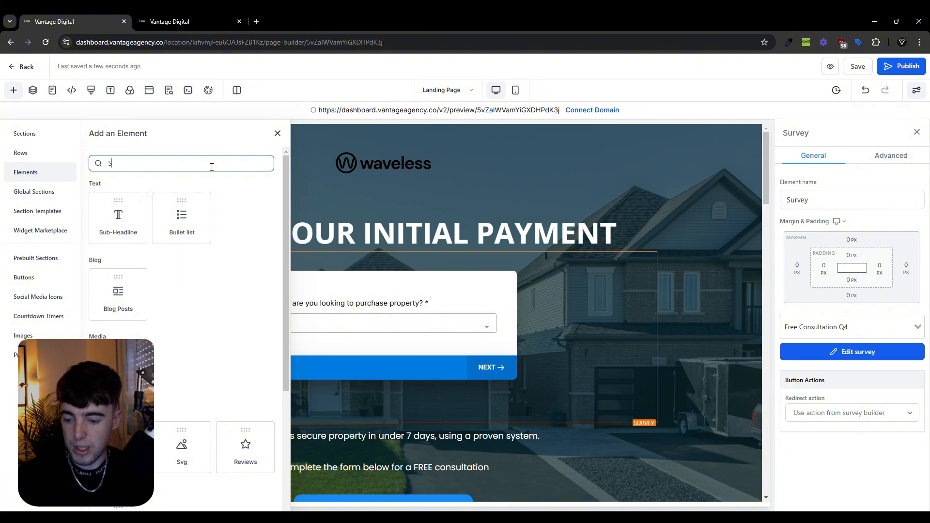
pyautogui.write('U')
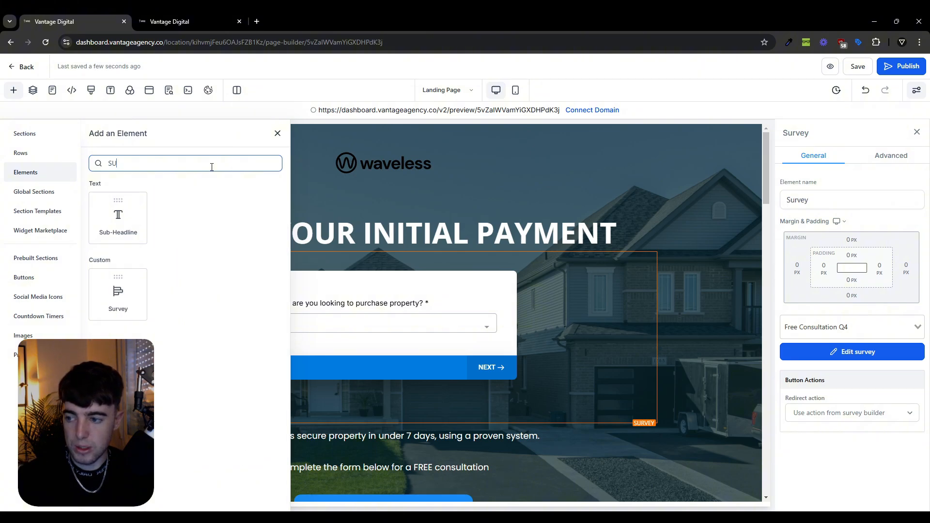
pyautogui.click(703, 291)
pyautogui.click(277, 133)
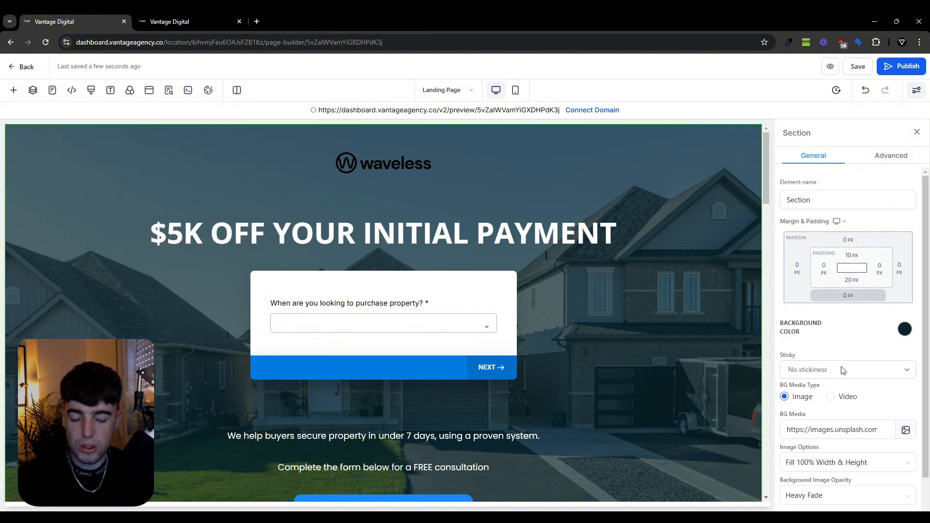
pyautogui.click(533, 328)
pyautogui.scroll(-5, 630, 340)
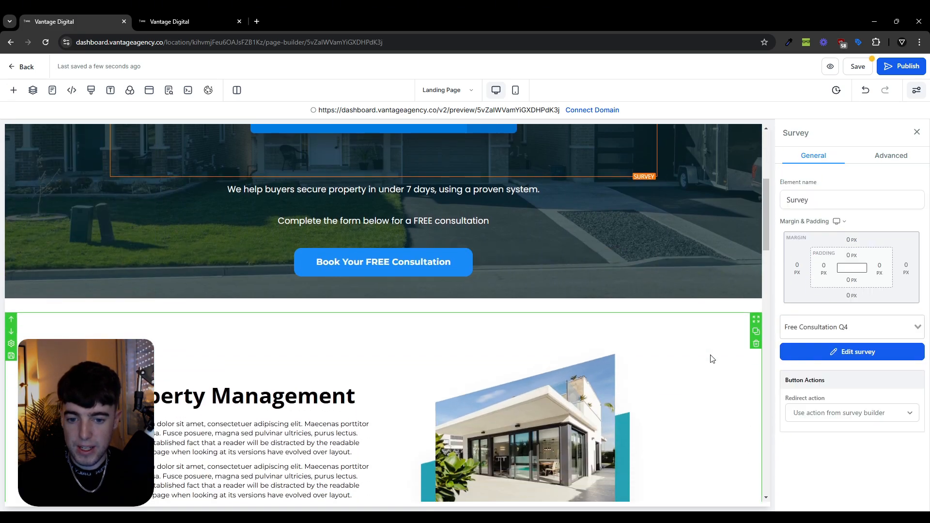
pyautogui.scroll(-1, 712, 358)
# Open the Free Consultation Q4 survey's options and check its Disqualify After Submit message settings.
pyautogui.click(189, 21)
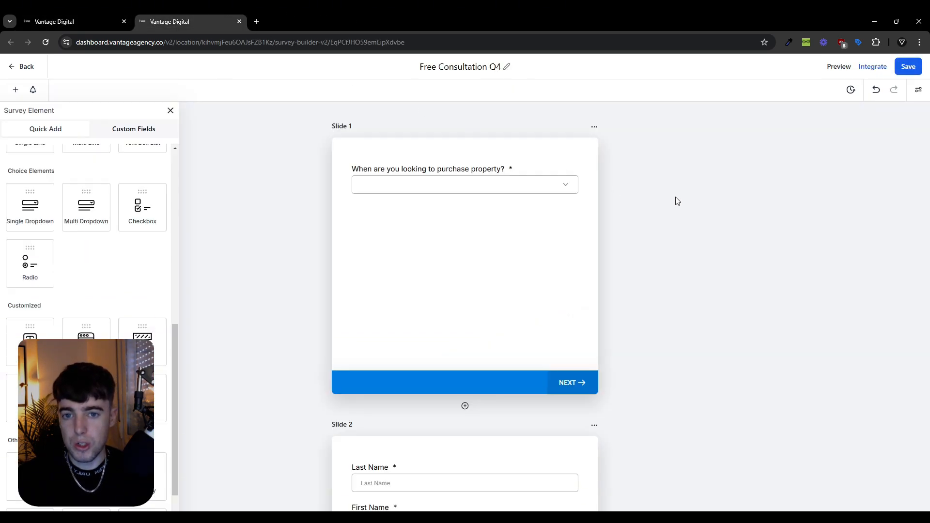
pyautogui.click(919, 90)
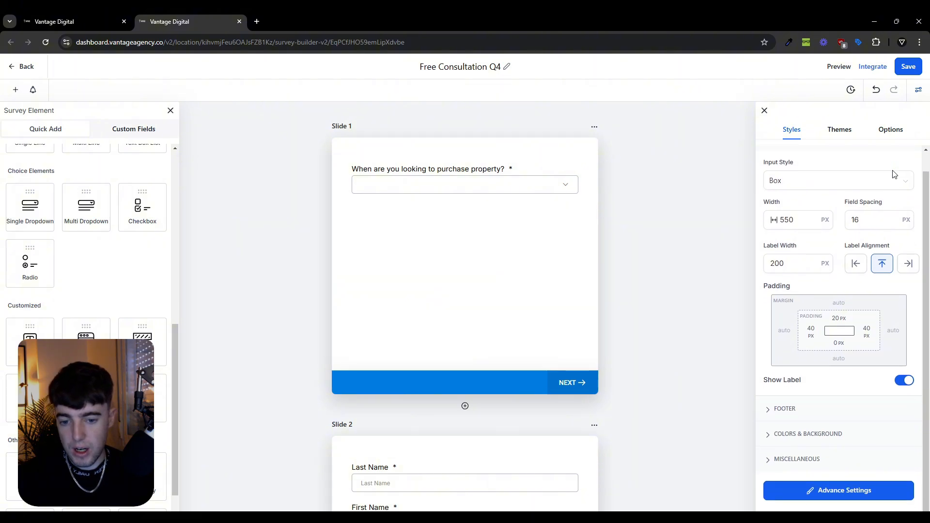
pyautogui.click(903, 135)
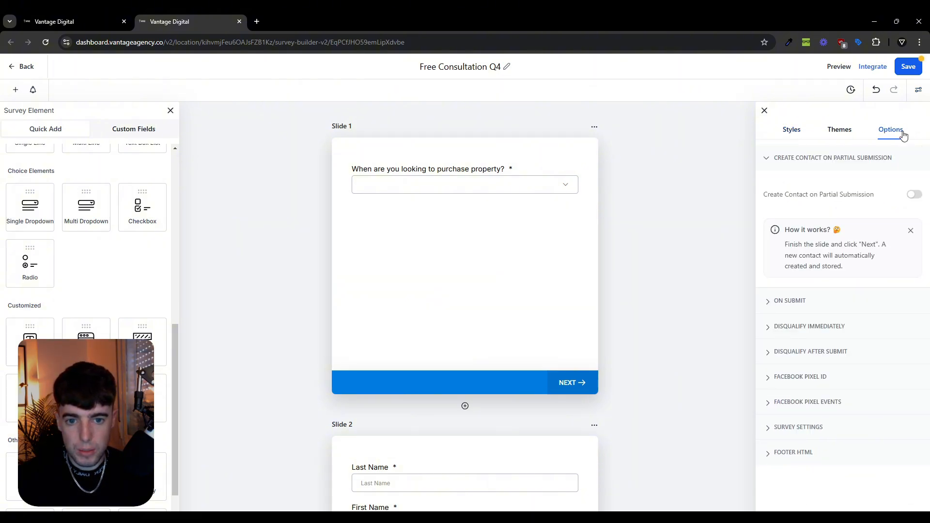
pyautogui.click(776, 352)
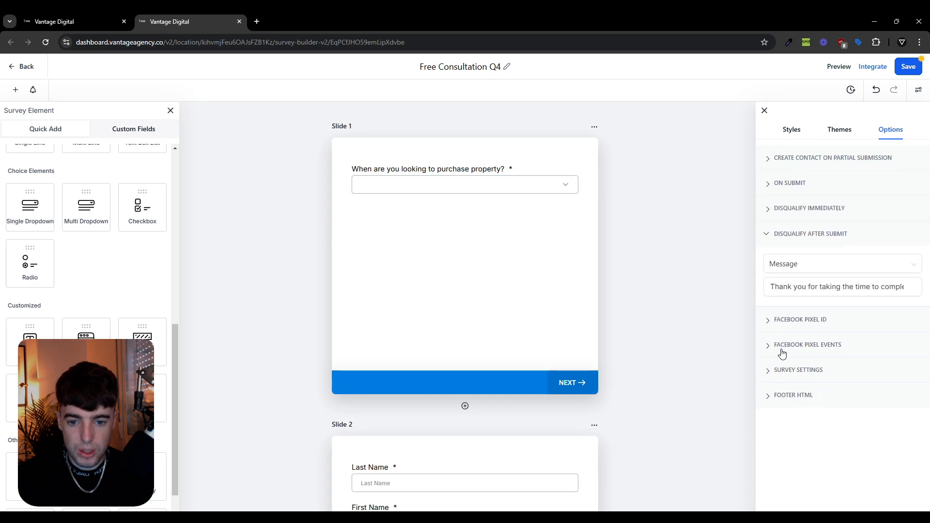
pyautogui.click(797, 261)
pyautogui.click(796, 259)
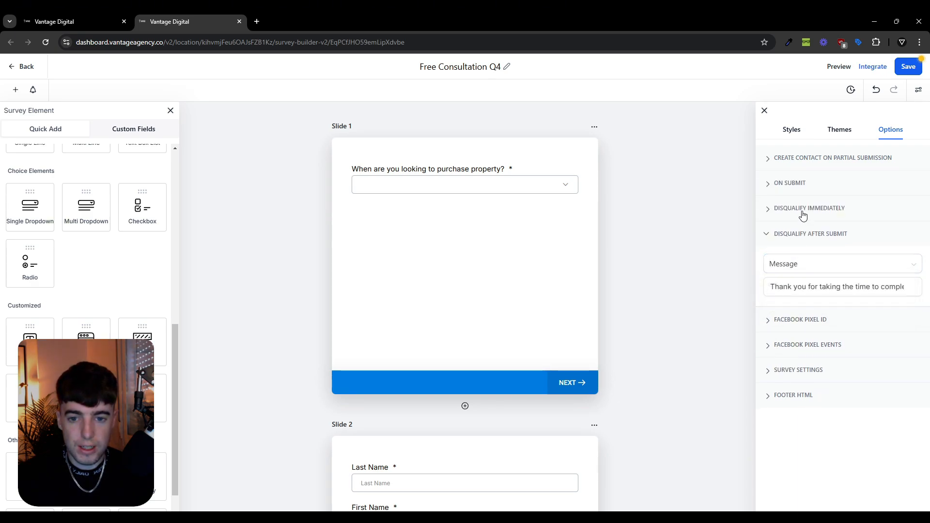
pyautogui.click(790, 187)
pyautogui.click(813, 241)
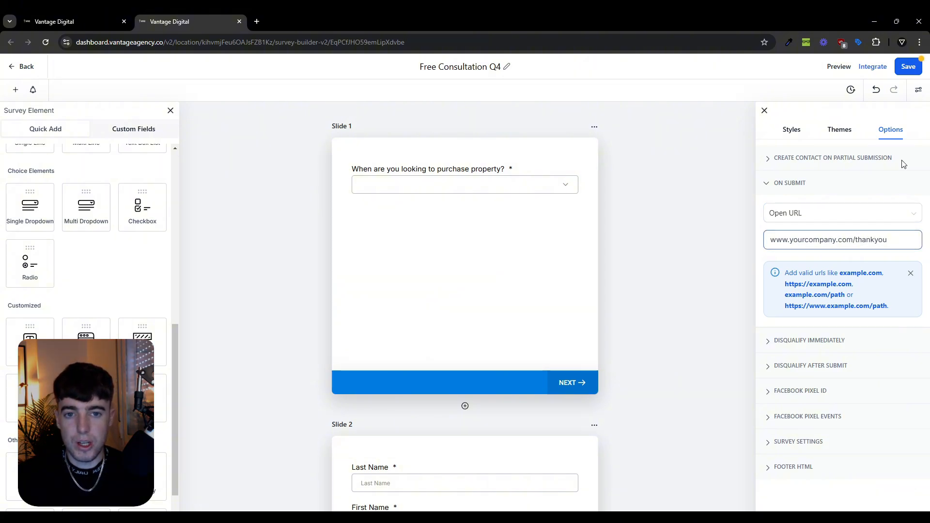
pyautogui.click(907, 68)
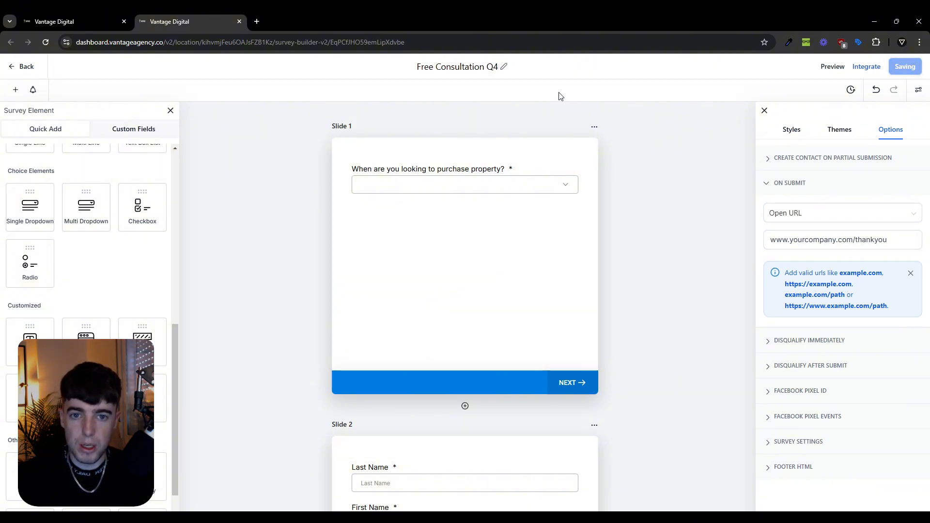
# Replace the landing page's main headline with "WORK WITH BEST HOME BUYER COMPANY IN ALL OF TEXAS".
pyautogui.click(55, 19)
pyautogui.scroll(5, 365, 249)
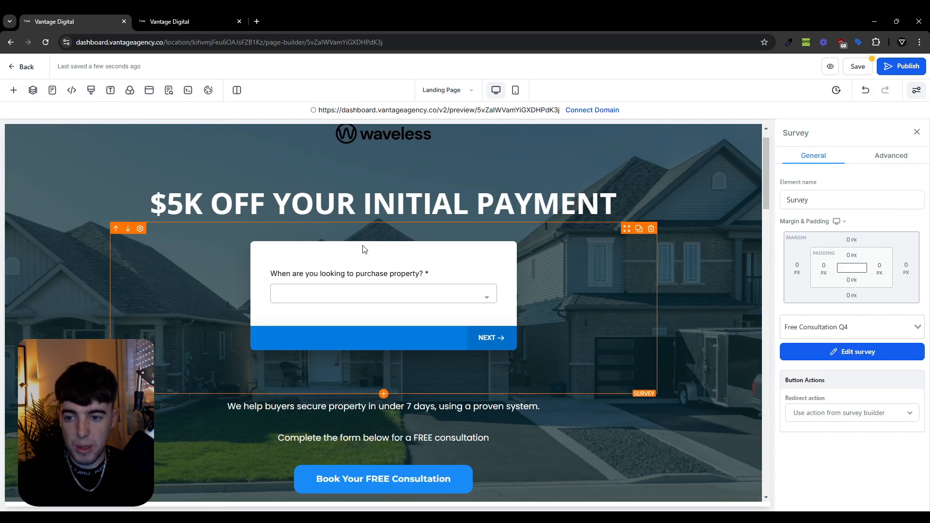
pyautogui.scroll(-2, 619, 220)
pyautogui.click(684, 196)
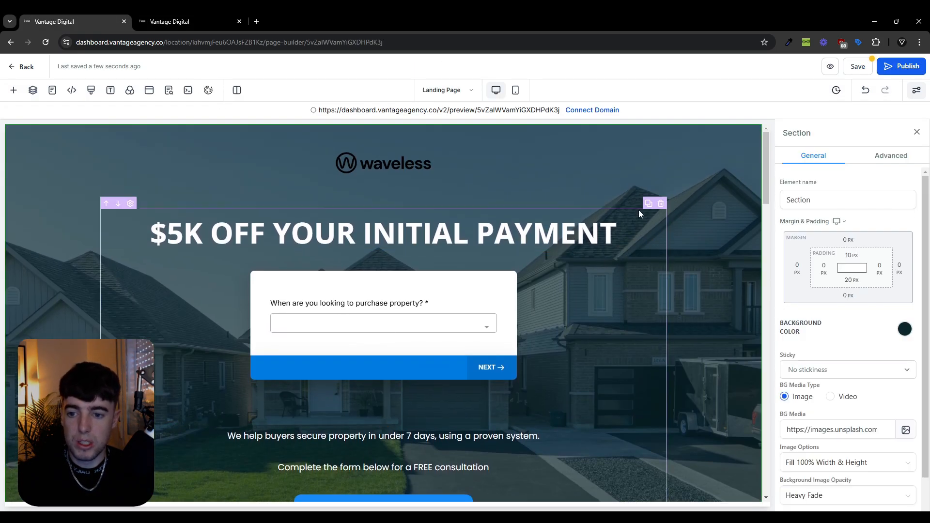
pyautogui.scroll(-1, 600, 211)
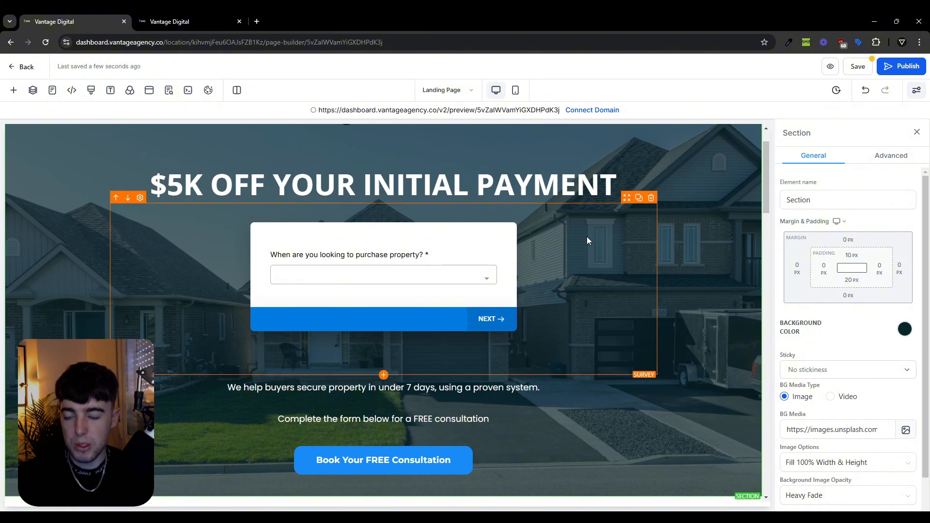
pyautogui.click(541, 185)
pyautogui.doubleClick(541, 185)
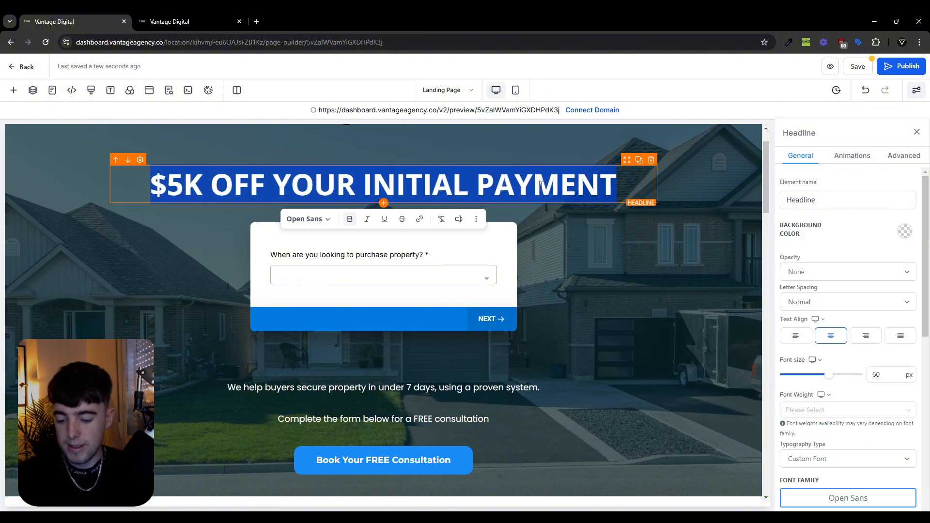
pyautogui.write('WORK ')
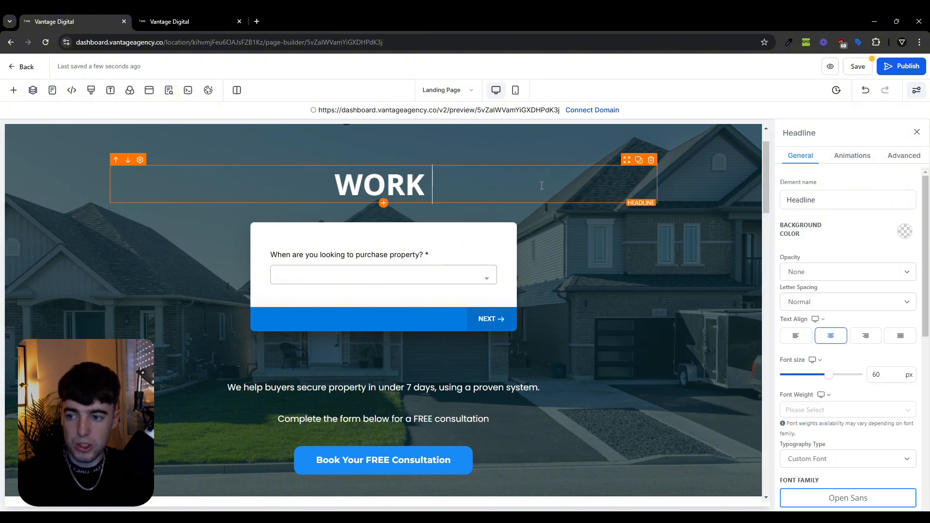
pyautogui.write('WITHY THE')
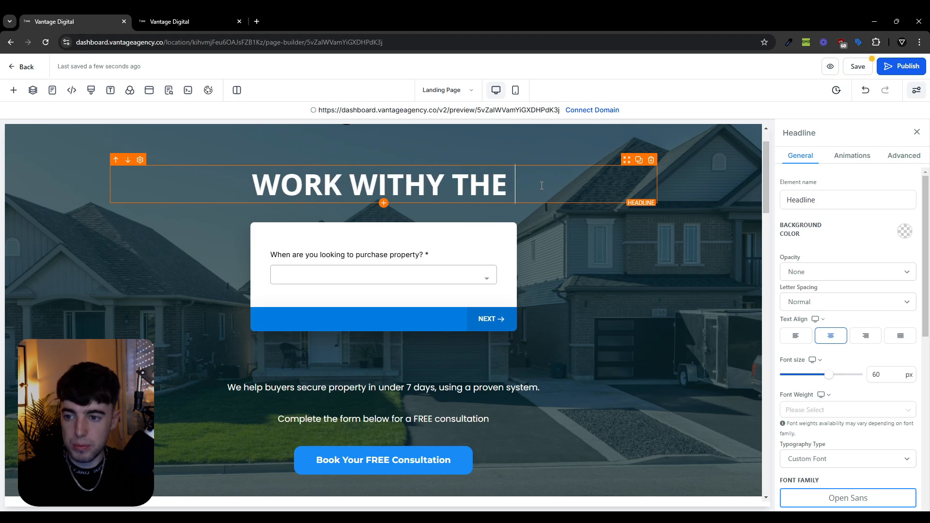
pyautogui.press('BackSpace')
pyautogui.press('BackSpace')
pyautogui.press('BackSpace')
pyautogui.press('BackSpace')
pyautogui.press('BackSpace')
pyautogui.write('T')
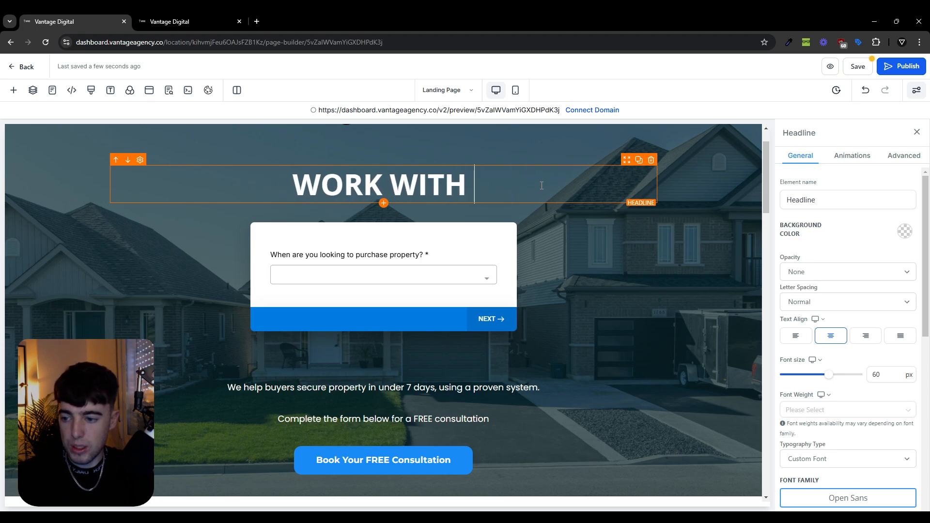
pyautogui.press('BackSpace')
pyautogui.write('BEST ')
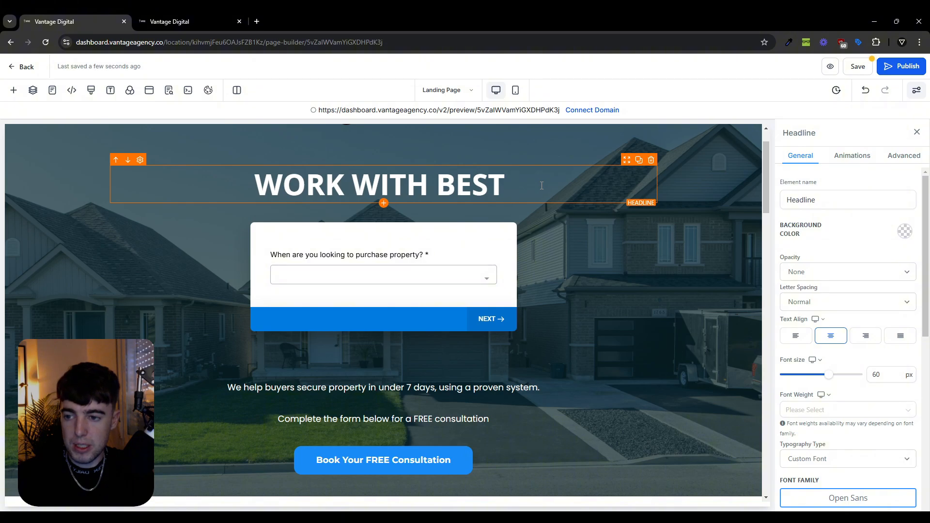
pyautogui.write('HOME BUYER CO')
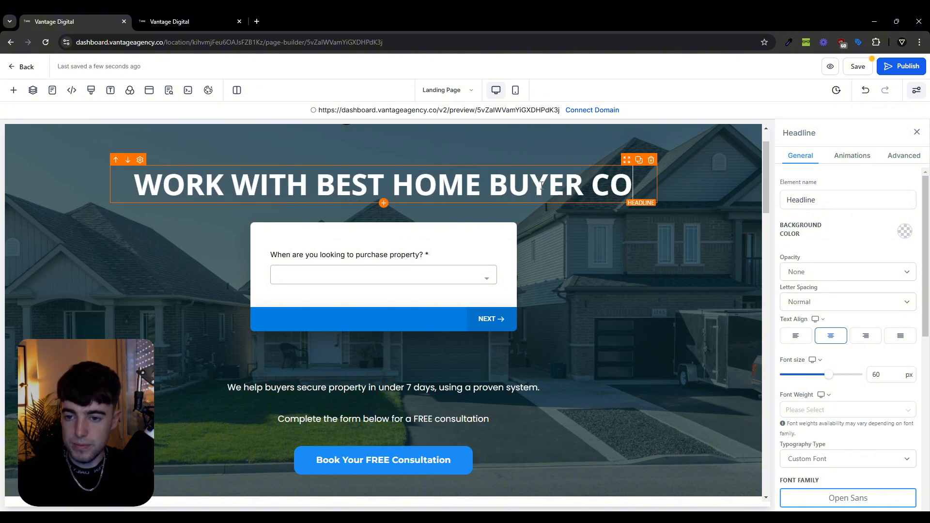
pyautogui.write('MPANY IN ALL F')
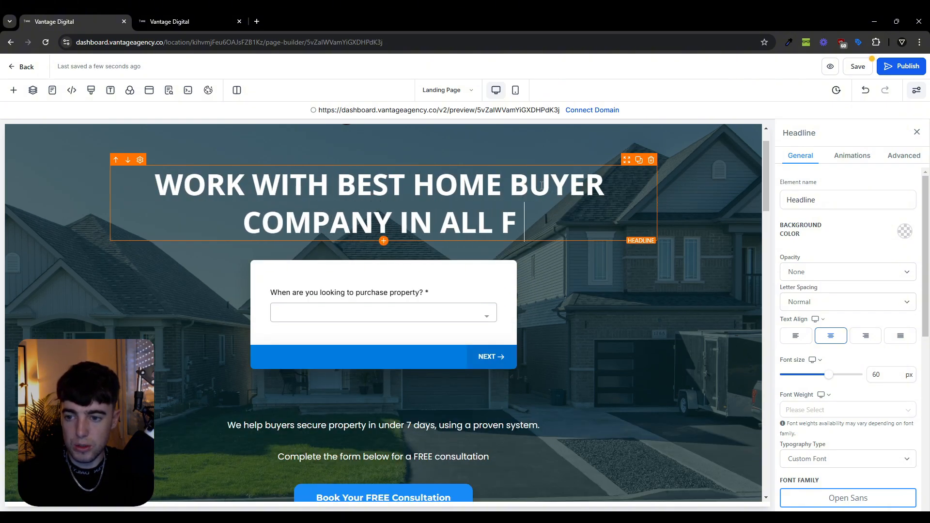
pyautogui.press('BackSpace')
pyautogui.write('O')
pyautogui.press('BackSpace')
pyautogui.press('BackSpace')
pyautogui.write('OF TEXAS')
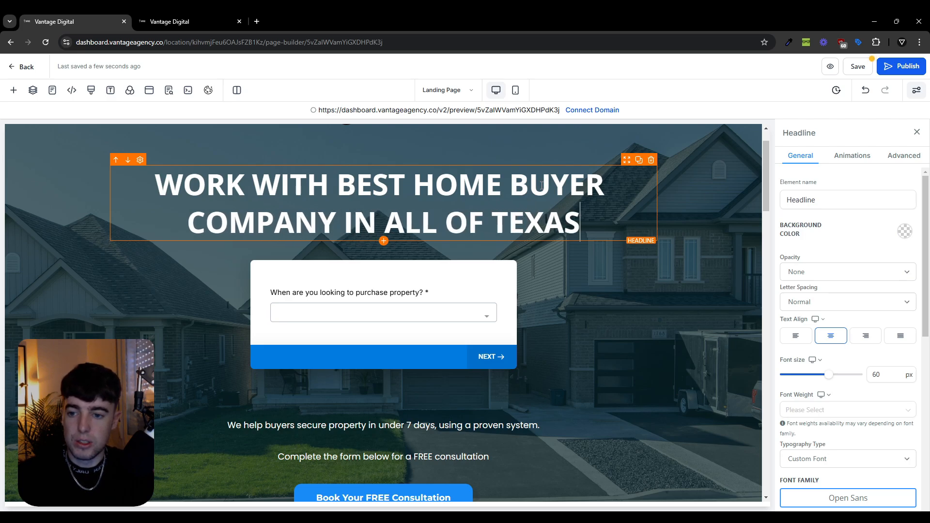
pyautogui.click(672, 216)
pyautogui.scroll(1, 658, 225)
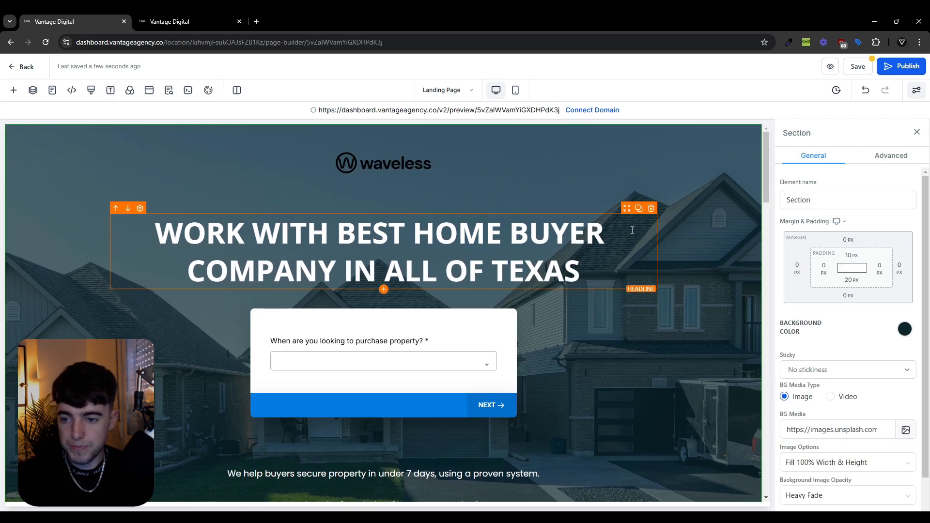
# Examine the landing page's remaining sections below the survey, from Property Management through the home-selling benefits to the frequently asked questions.
pyautogui.scroll(-2, 627, 237)
pyautogui.scroll(-2, 621, 236)
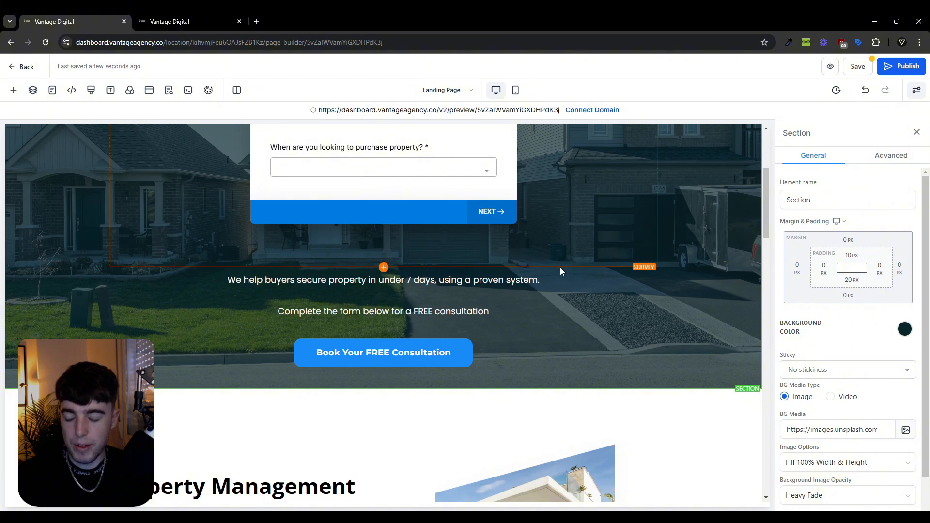
pyautogui.scroll(-2, 544, 235)
pyautogui.scroll(-1, 549, 224)
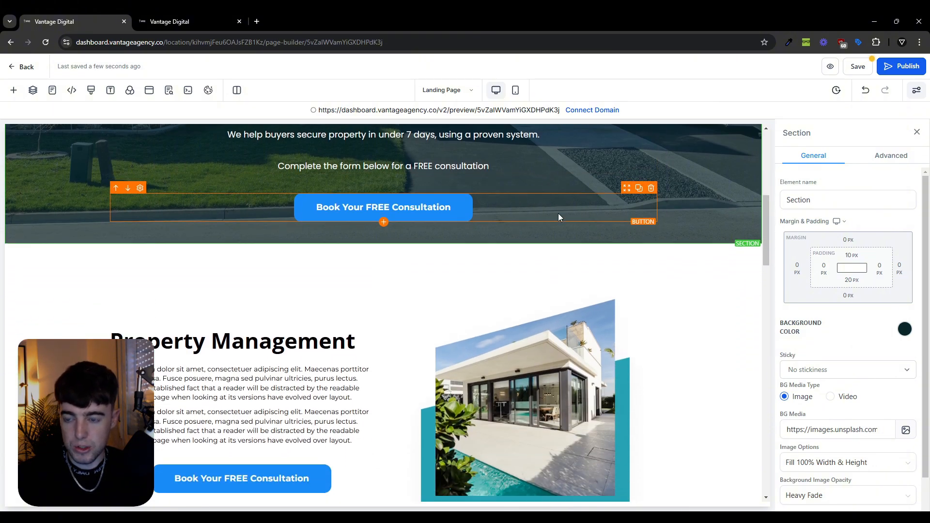
pyautogui.scroll(-2, 559, 216)
pyautogui.scroll(-4, 572, 267)
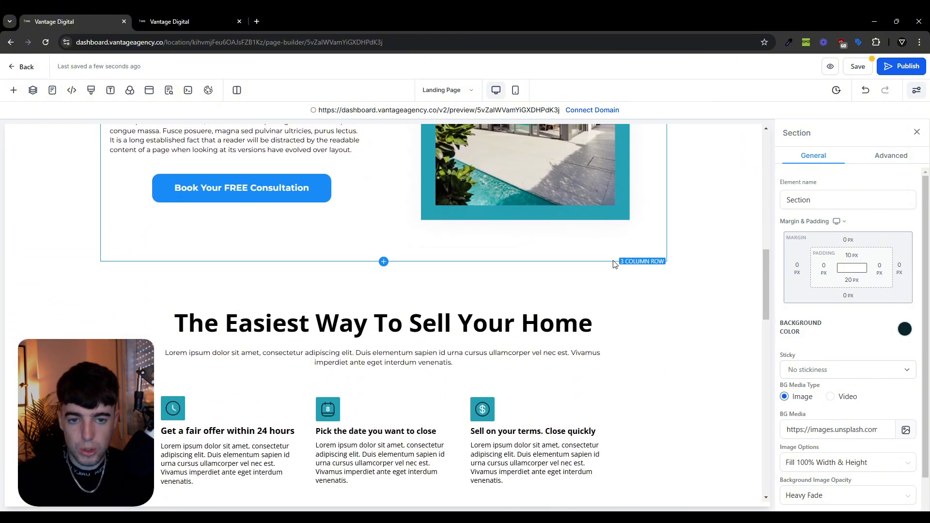
pyautogui.scroll(1, 600, 252)
pyautogui.scroll(3, 597, 239)
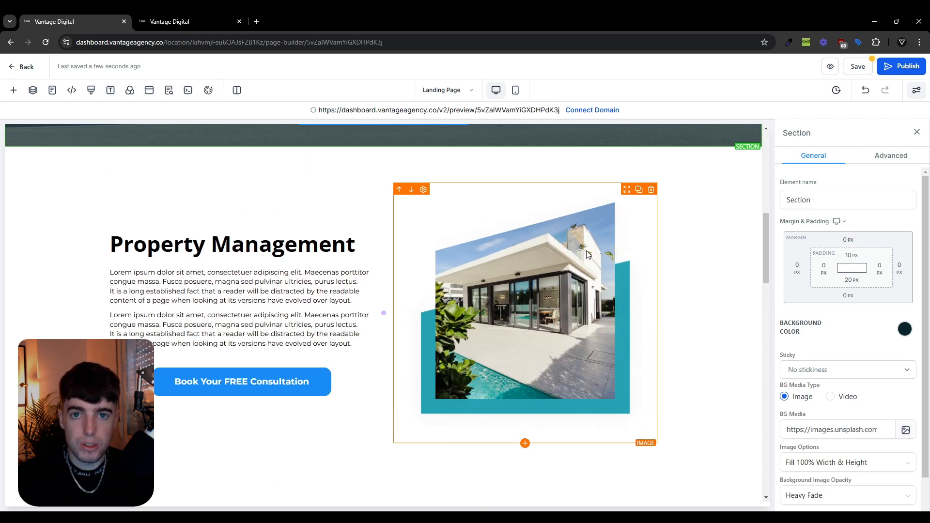
pyautogui.scroll(-1, 587, 254)
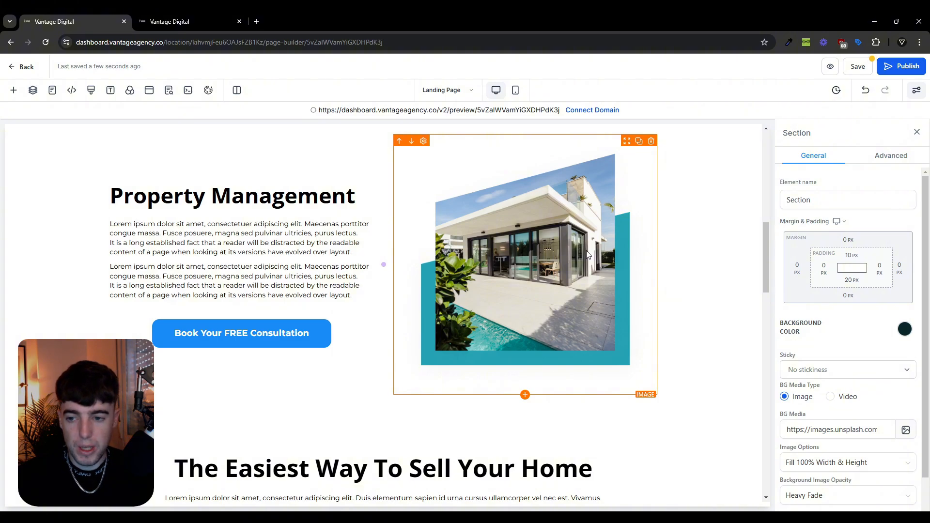
pyautogui.scroll(-5, 586, 251)
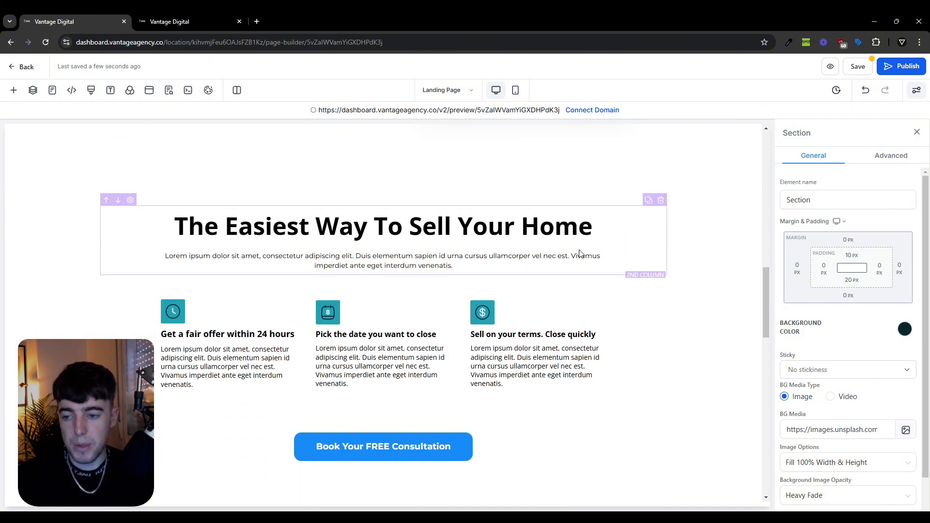
pyautogui.scroll(-8, 580, 254)
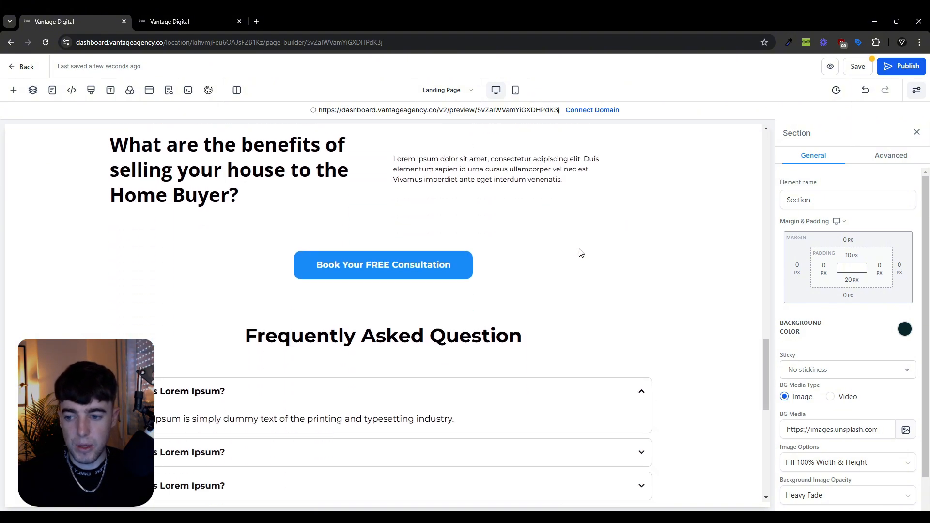
pyautogui.scroll(-6, 571, 249)
# Save the landing page and open its preview.
pyautogui.scroll(10, 571, 233)
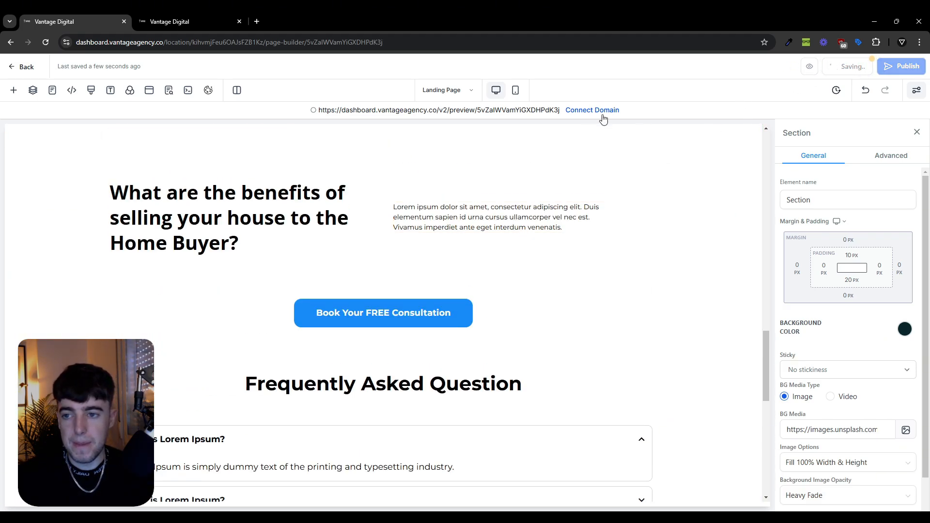
pyautogui.scroll(6, 649, 174)
pyautogui.scroll(5, 663, 199)
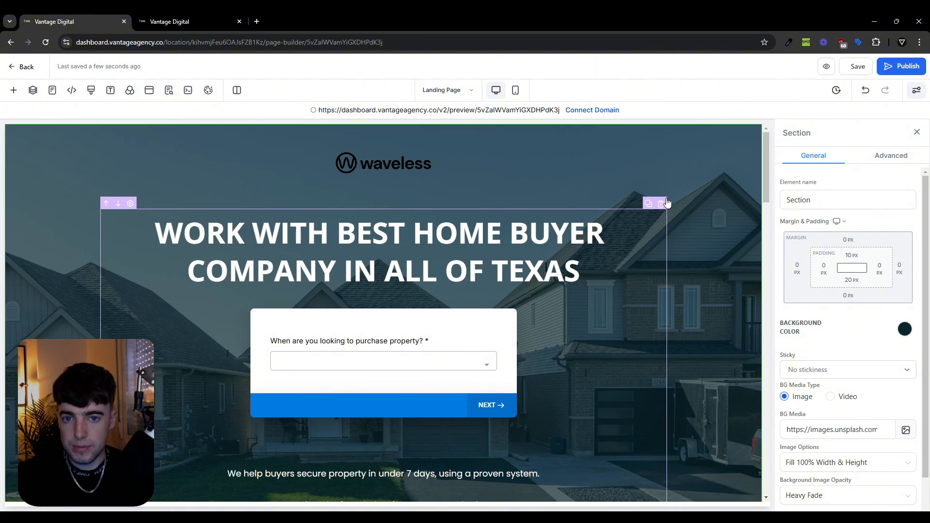
pyautogui.click(809, 66)
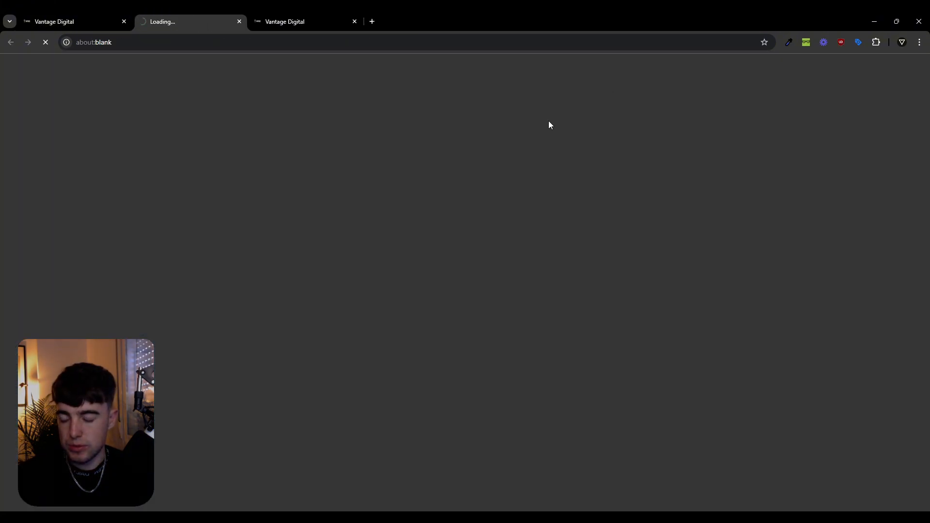
# Examine the landing page preview from the lead survey through Property Management to the frequently asked questions.
pyautogui.scroll(-2, 609, 179)
pyautogui.scroll(-2, 609, 181)
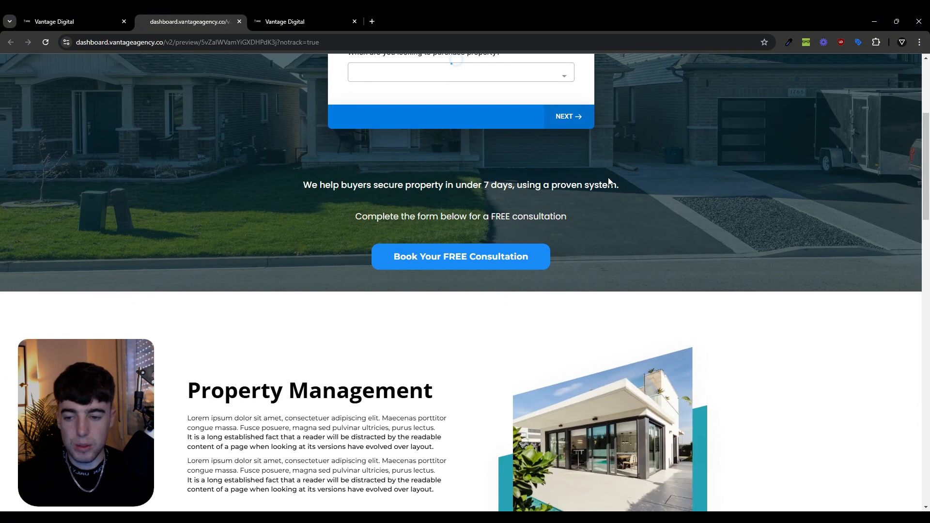
pyautogui.scroll(4, 612, 197)
pyautogui.scroll(-3, 619, 207)
pyautogui.scroll(-12, 619, 207)
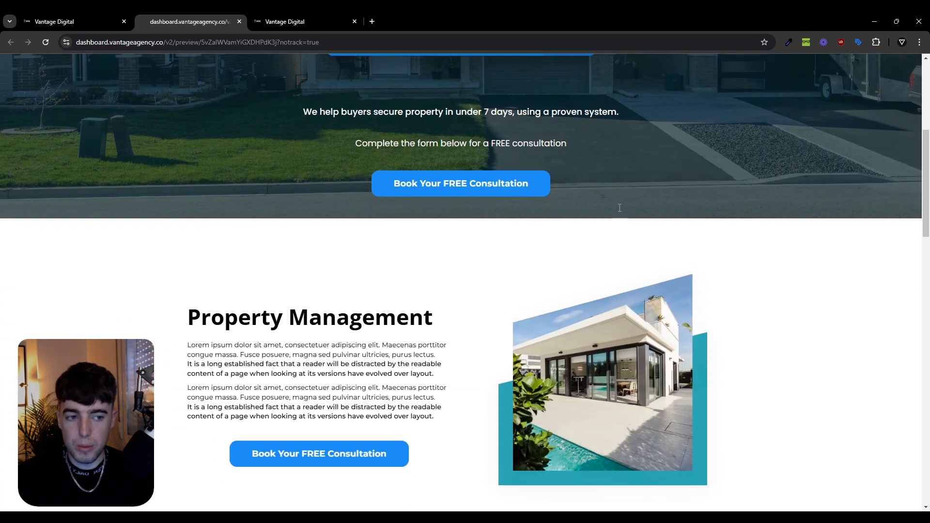
pyautogui.scroll(-10, 620, 210)
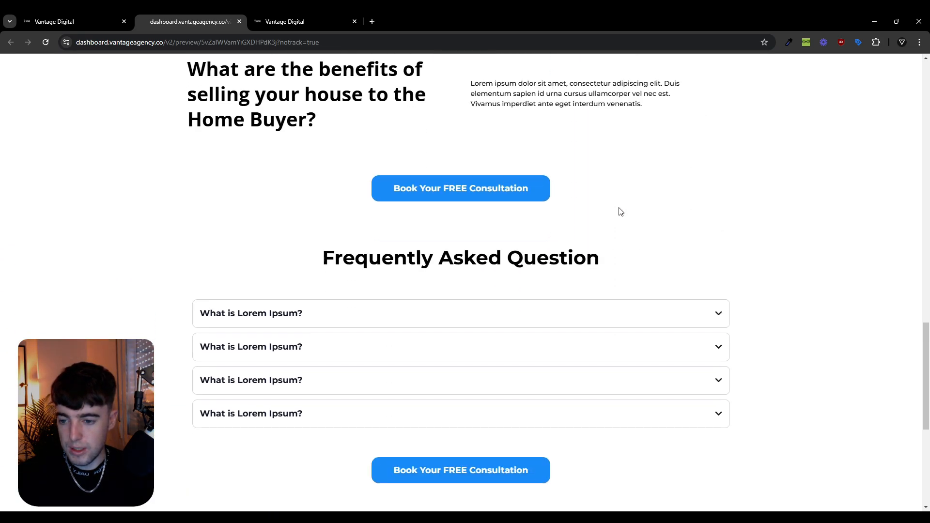
pyautogui.scroll(13, 606, 251)
pyautogui.scroll(10, 609, 252)
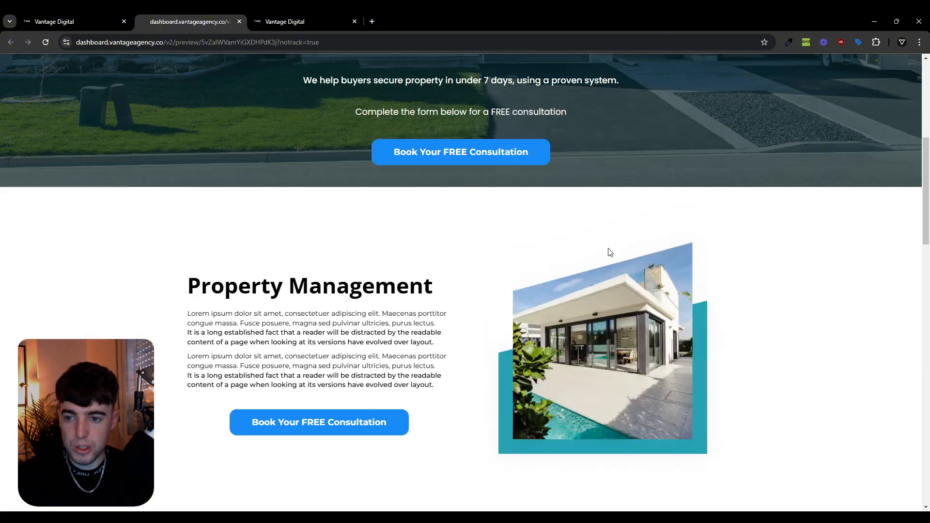
# Return to the page editor, switch it to the mobile layout and inspect the main headline's mobile font size setting.
pyautogui.click(87, 20)
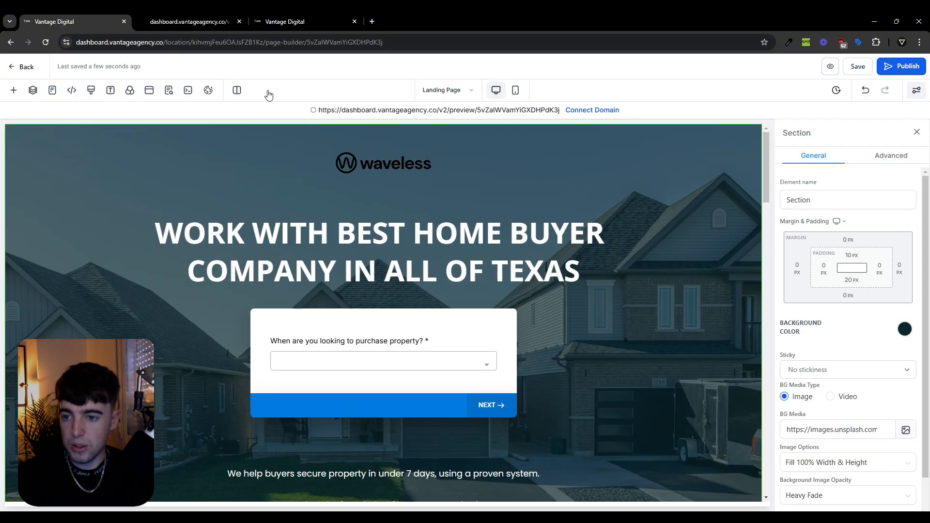
pyautogui.click(516, 90)
pyautogui.scroll(-1, 455, 174)
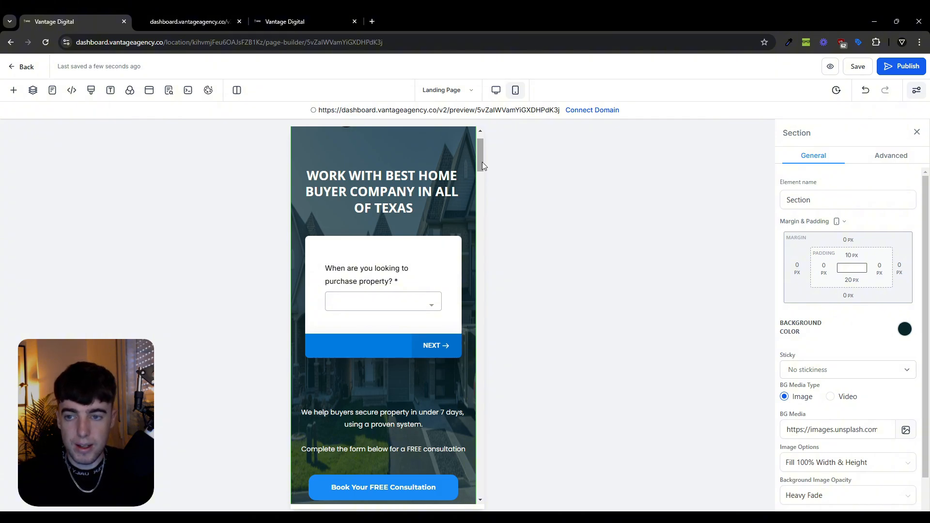
pyautogui.click(438, 175)
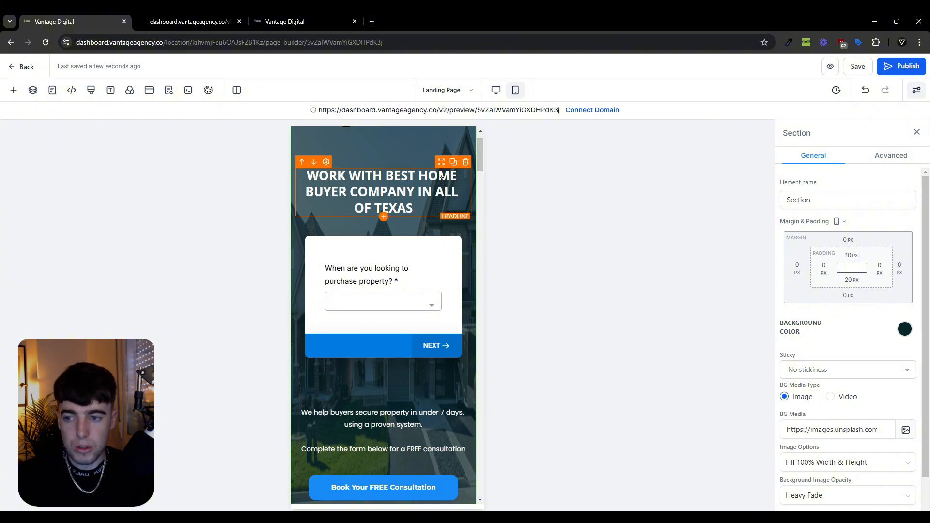
pyautogui.scroll(-2, 843, 290)
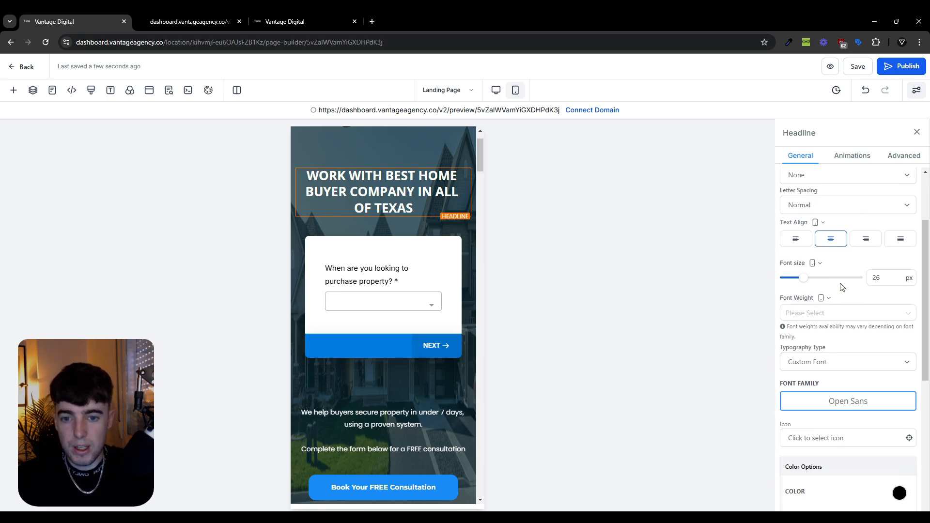
pyautogui.click(882, 280)
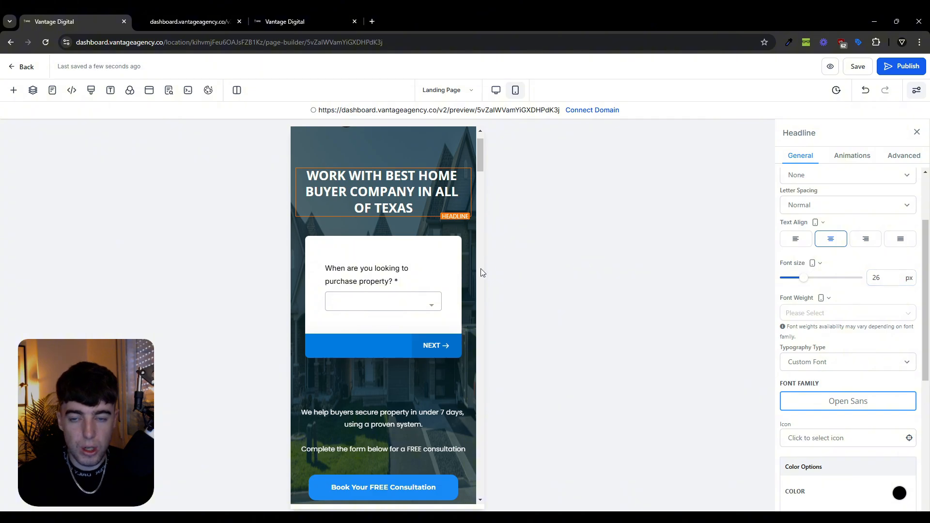
# Review the mobile layout from the consultation text below the survey through the Easiest Way To Sell Your Home sections.
pyautogui.scroll(-4, 457, 277)
pyautogui.click(455, 257)
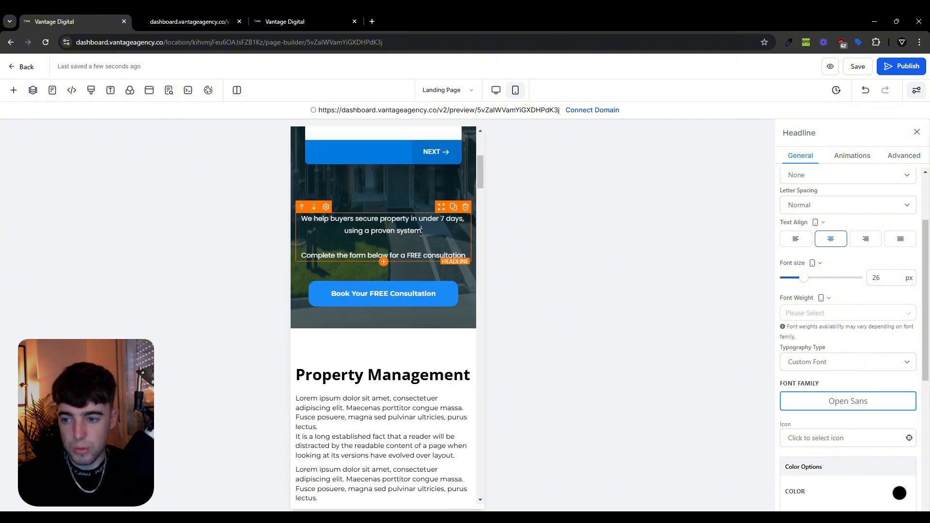
pyautogui.scroll(-2, 442, 264)
pyautogui.scroll(-12, 442, 264)
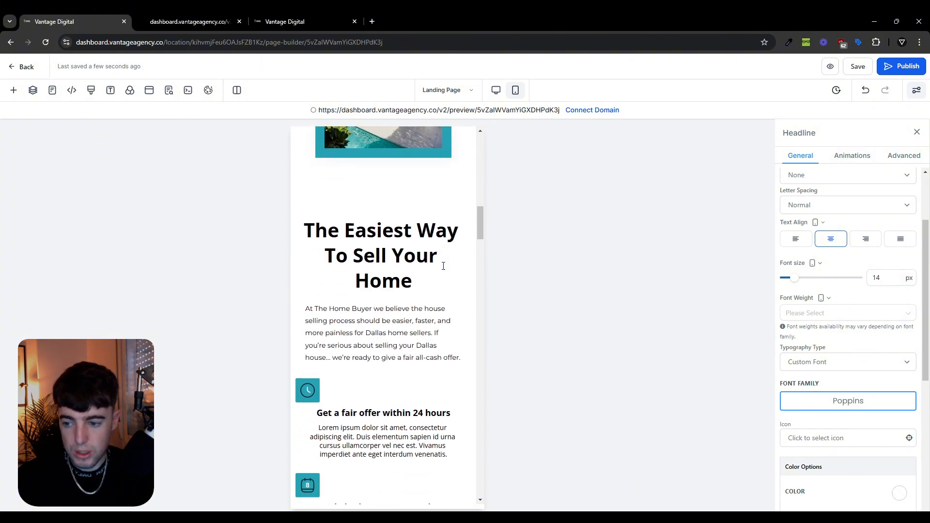
pyautogui.scroll(-5, 443, 272)
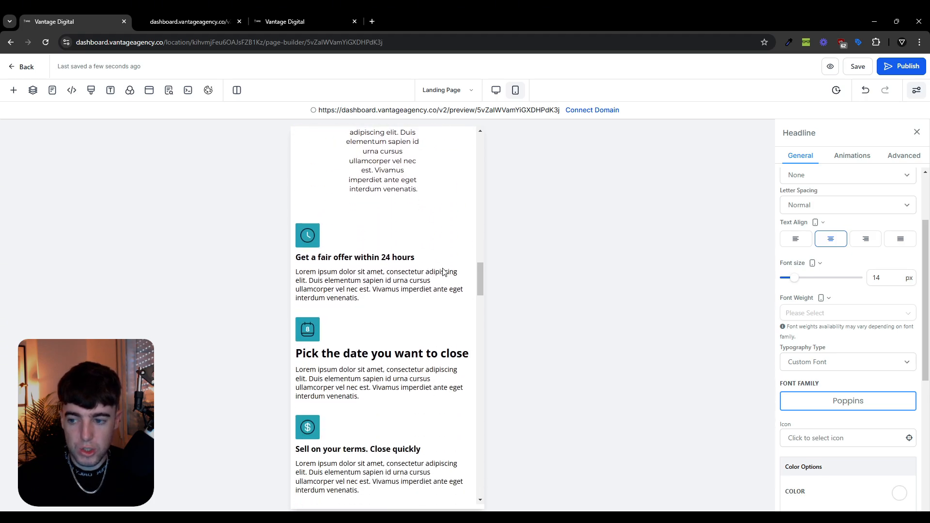
pyautogui.scroll(-3, 443, 272)
pyautogui.scroll(7, 442, 270)
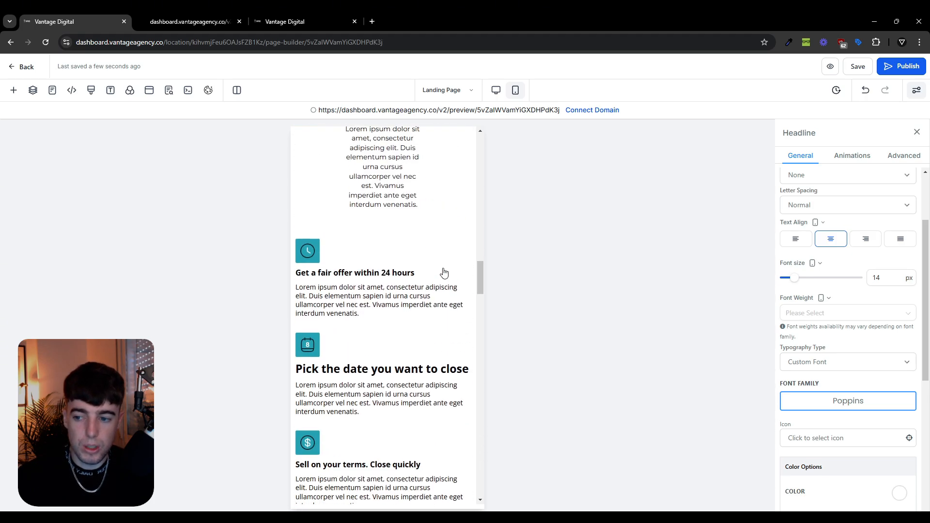
pyautogui.scroll(5, 378, 272)
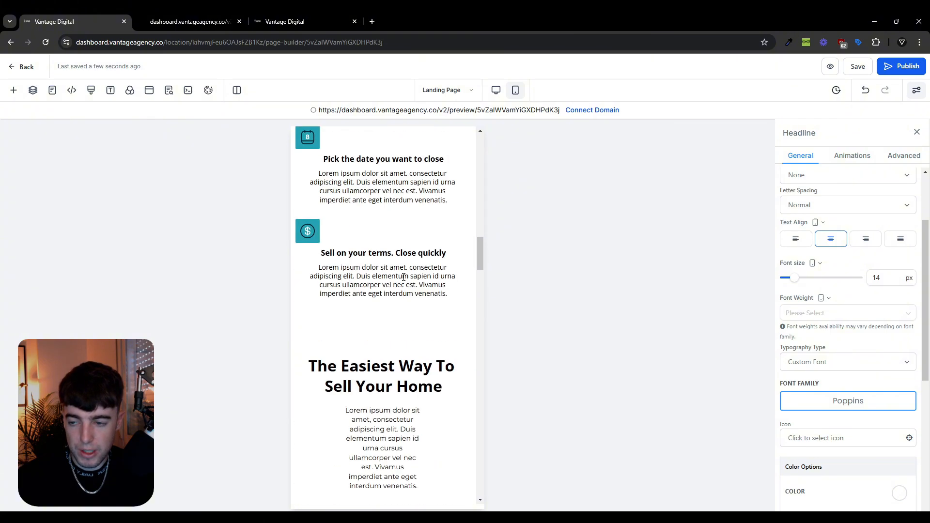
pyautogui.scroll(-5, 402, 349)
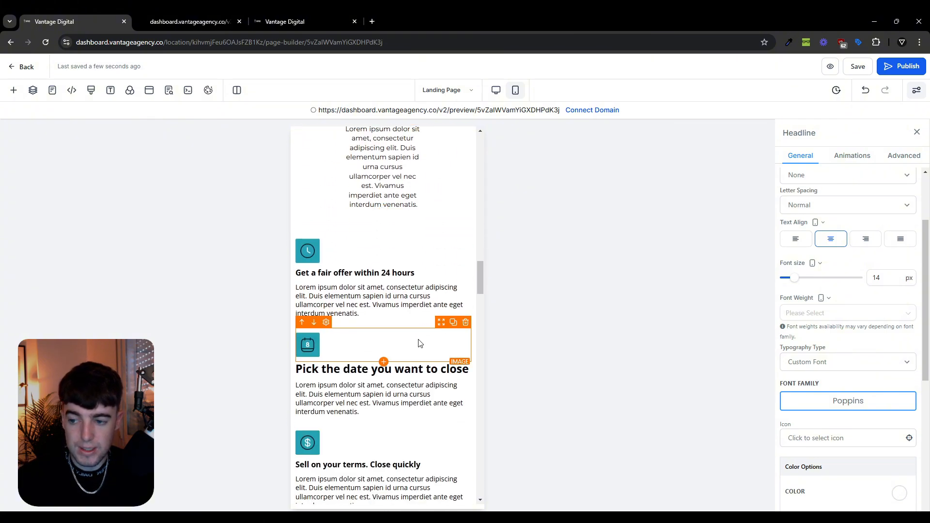
# Review the mobile layout of the Traditional Way list, selling benefits, client testimonials and frequently asked questions.
pyautogui.scroll(-10, 441, 290)
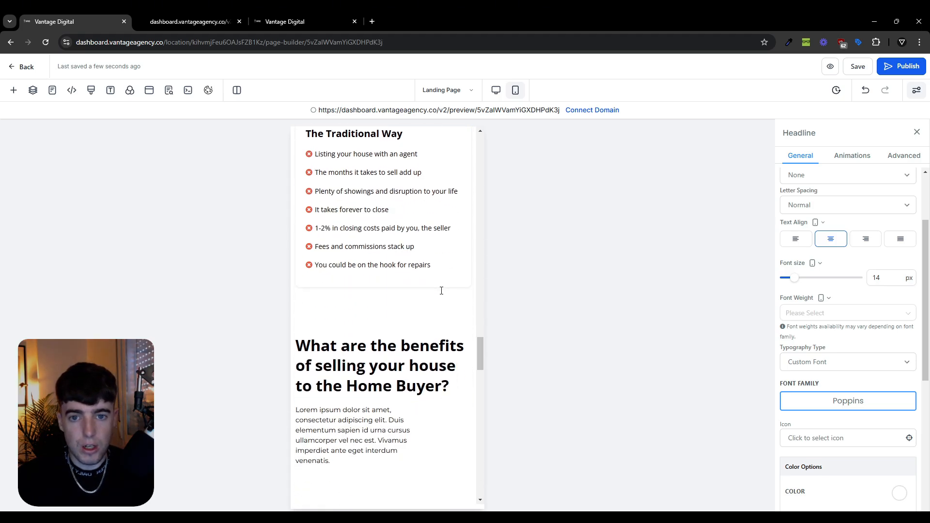
pyautogui.scroll(-2, 452, 290)
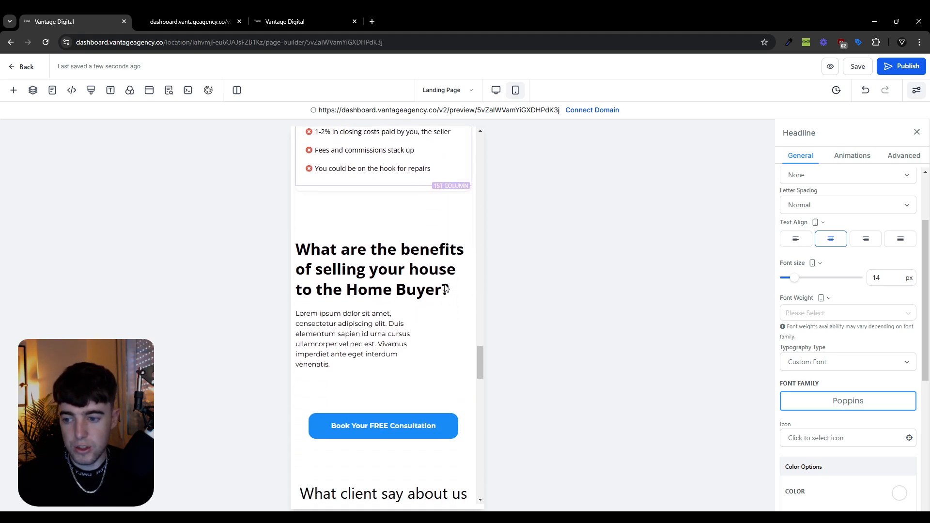
pyautogui.scroll(-10, 447, 265)
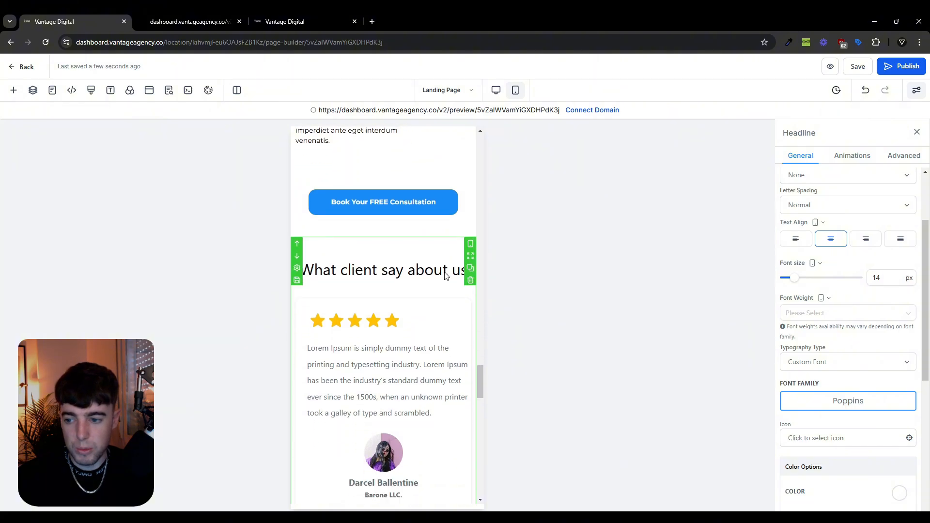
pyautogui.scroll(3, 433, 267)
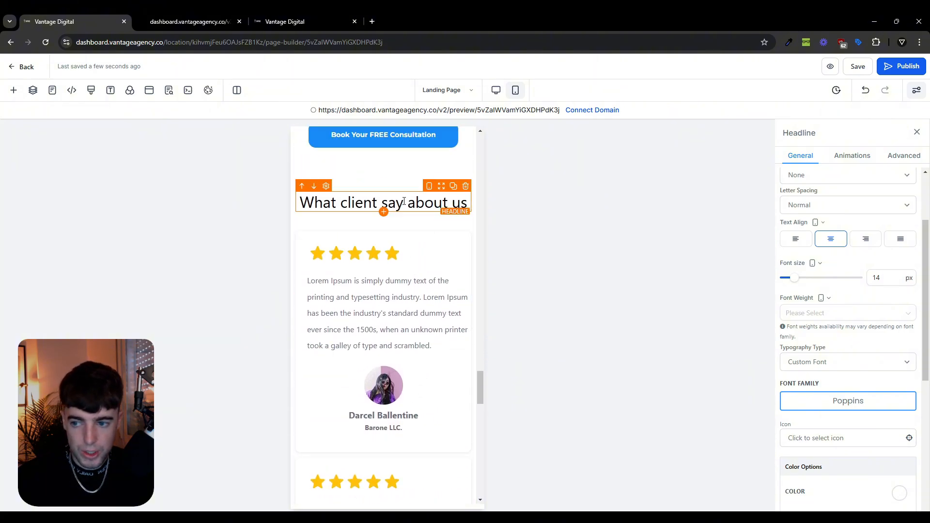
pyautogui.scroll(-6, 412, 242)
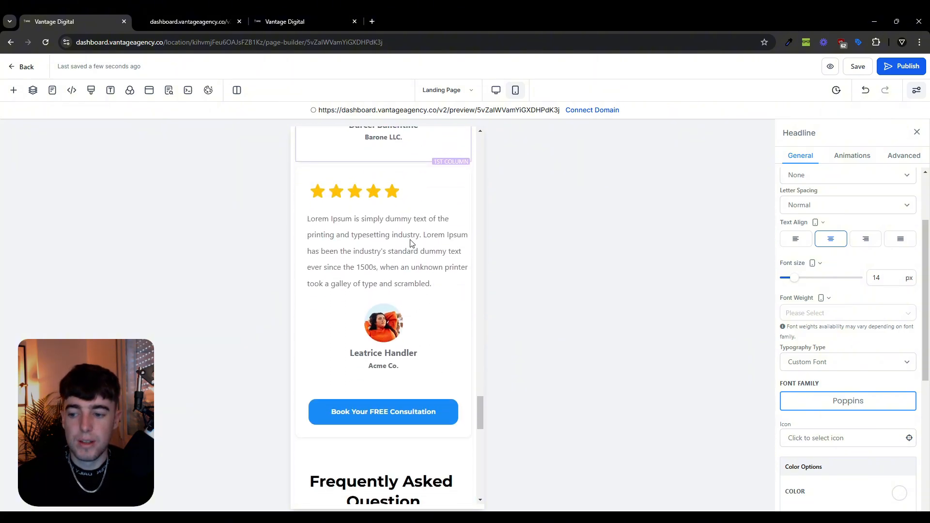
pyautogui.scroll(-1, 428, 319)
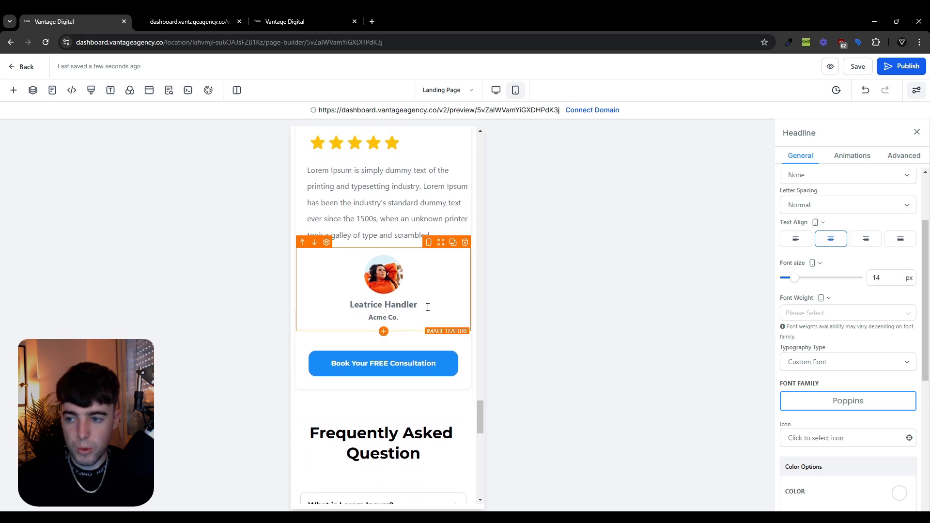
pyautogui.scroll(3, 412, 268)
pyautogui.scroll(-6, 392, 266)
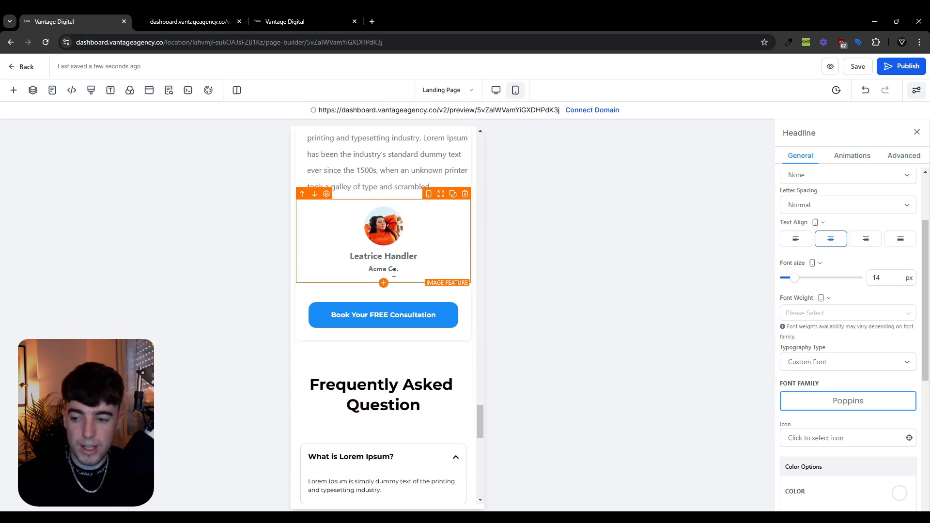
pyautogui.scroll(-5, 402, 319)
pyautogui.scroll(8, 402, 320)
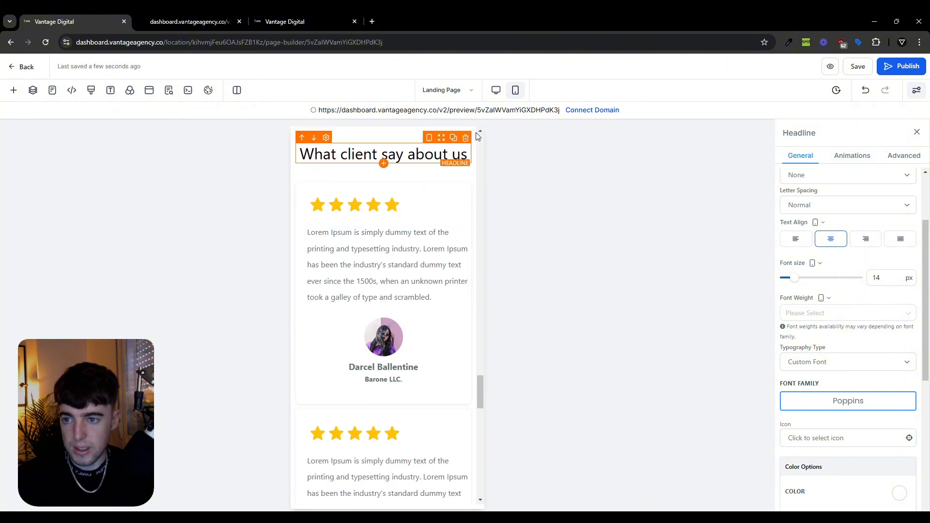
# Restore the desktop layout and leave the editor for the Sell Real Estate funnel's Thank You Page step.
pyautogui.click(499, 94)
pyautogui.click(24, 68)
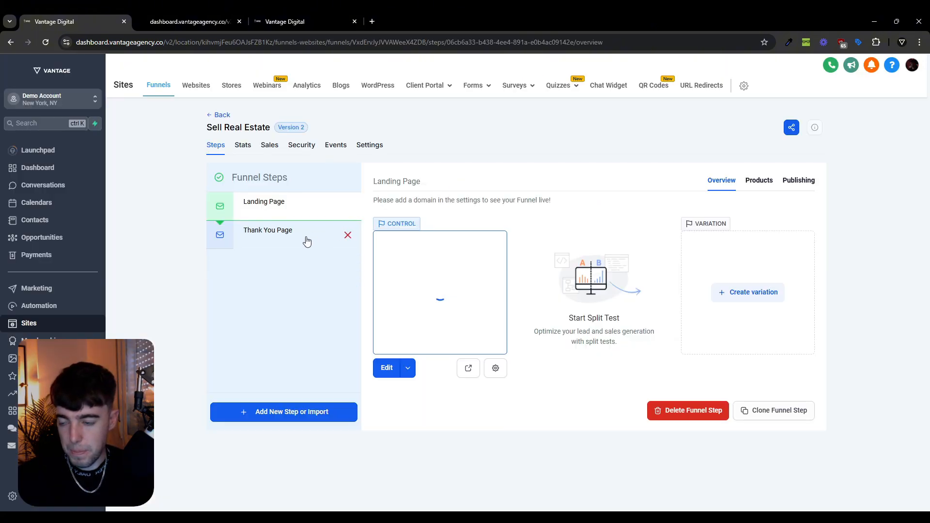
pyautogui.click(302, 239)
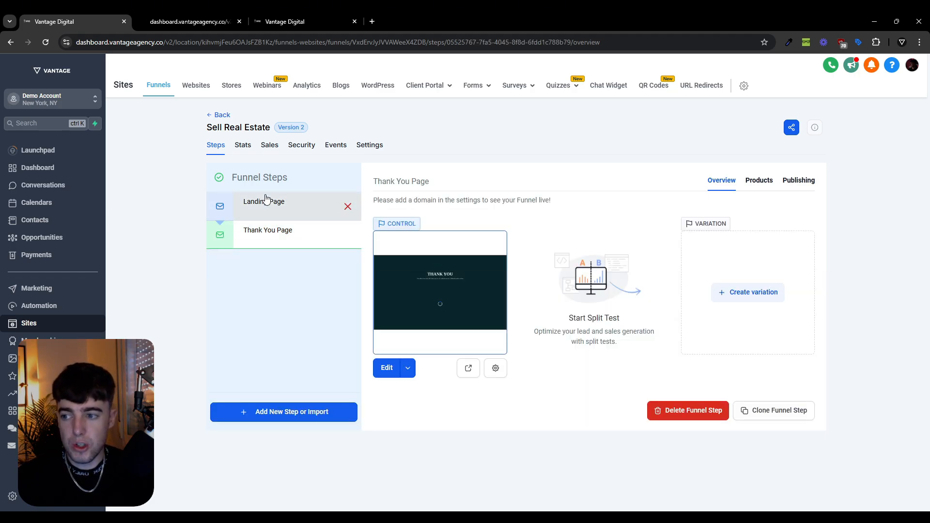
# View the cloning options for the Landing Page funnel step and close them without cloning.
pyautogui.click(288, 206)
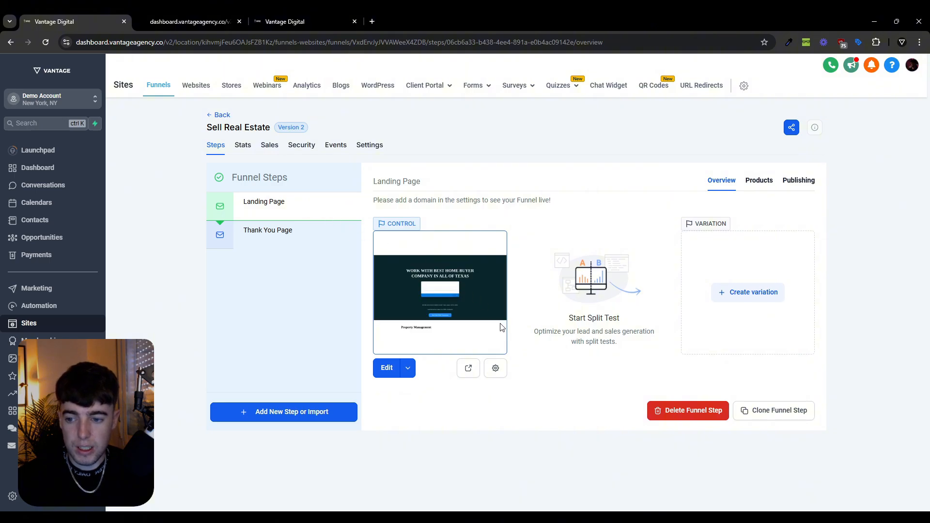
pyautogui.click(789, 411)
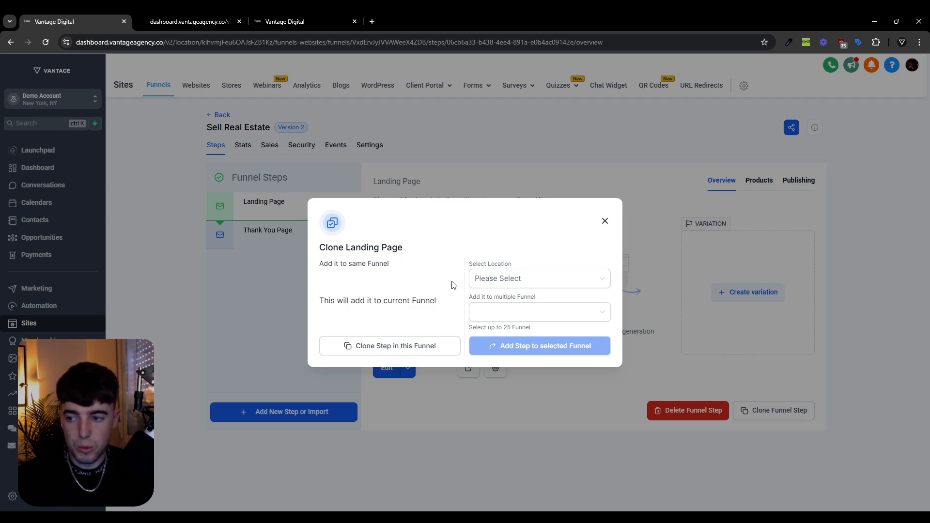
pyautogui.click(606, 221)
# Check the Thank You Page step's name and /thankyou URL in its publishing settings and update the step.
pyautogui.click(317, 246)
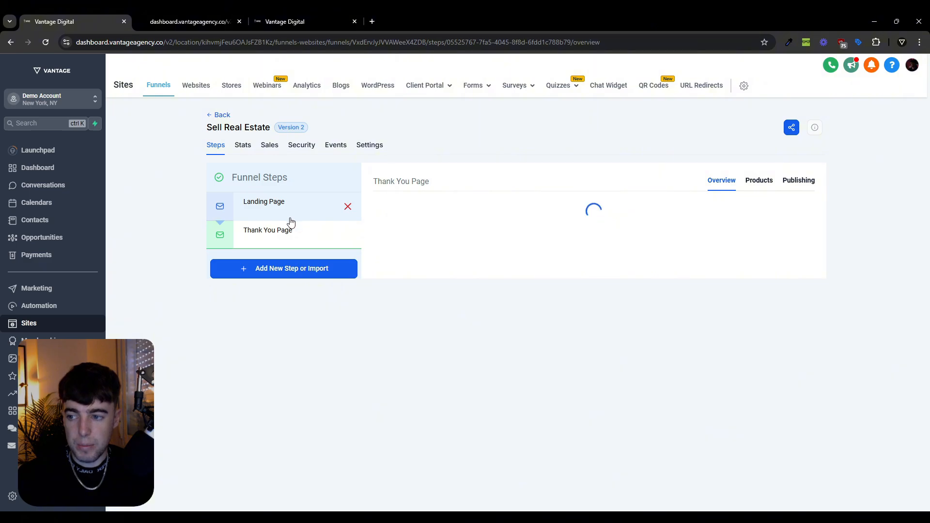
pyautogui.click(811, 187)
pyautogui.click(614, 225)
pyautogui.hotkey('ctrl', 'shift', 'Left')
pyautogui.hotkey('ctrl', 'shift', 'Left')
pyautogui.hotkey('ctrl', 'shift', 'Left')
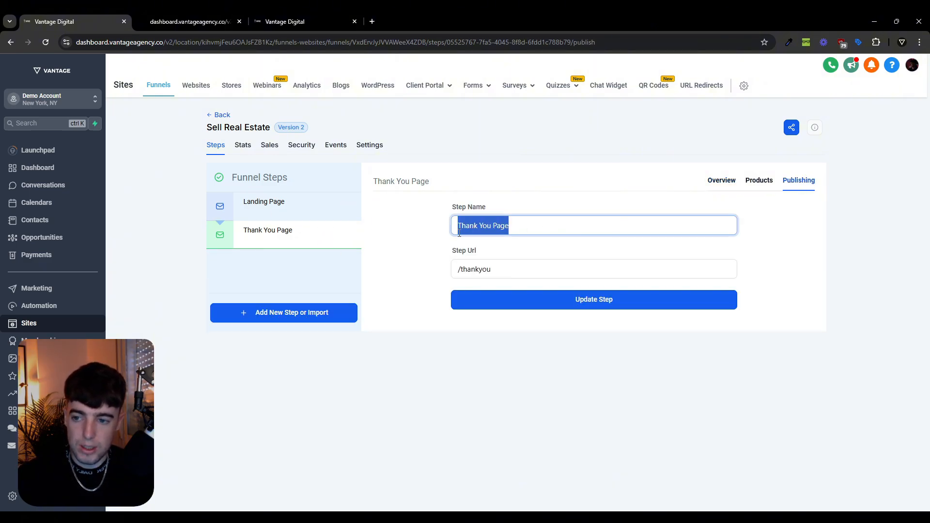
pyautogui.press('Right')
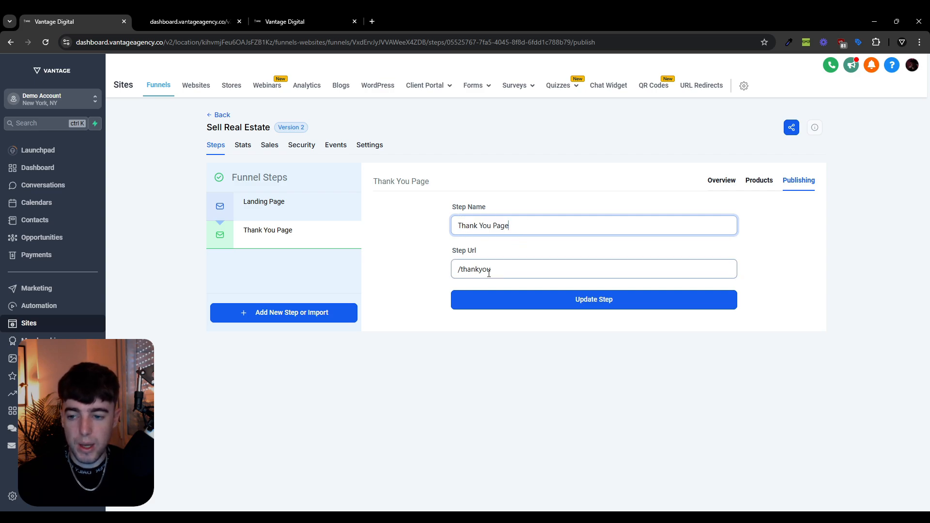
pyautogui.doubleClick(471, 269)
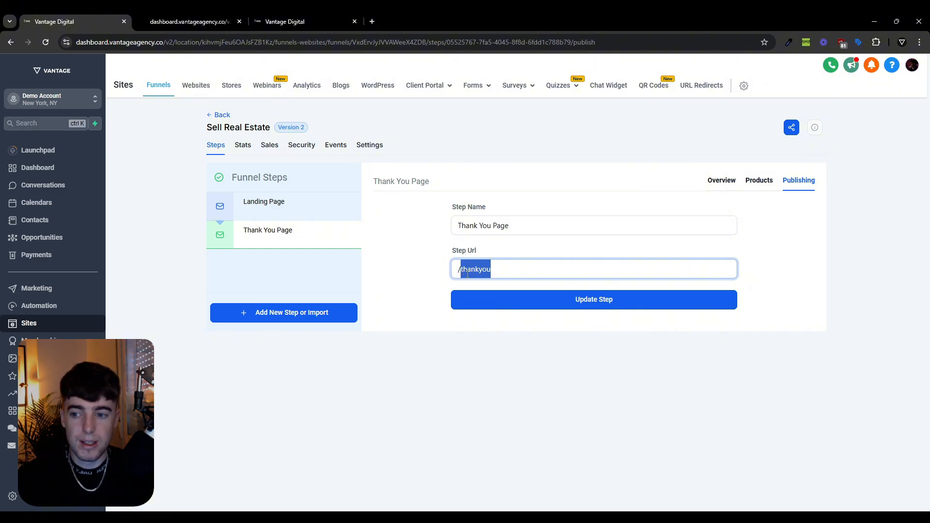
pyautogui.click(403, 260)
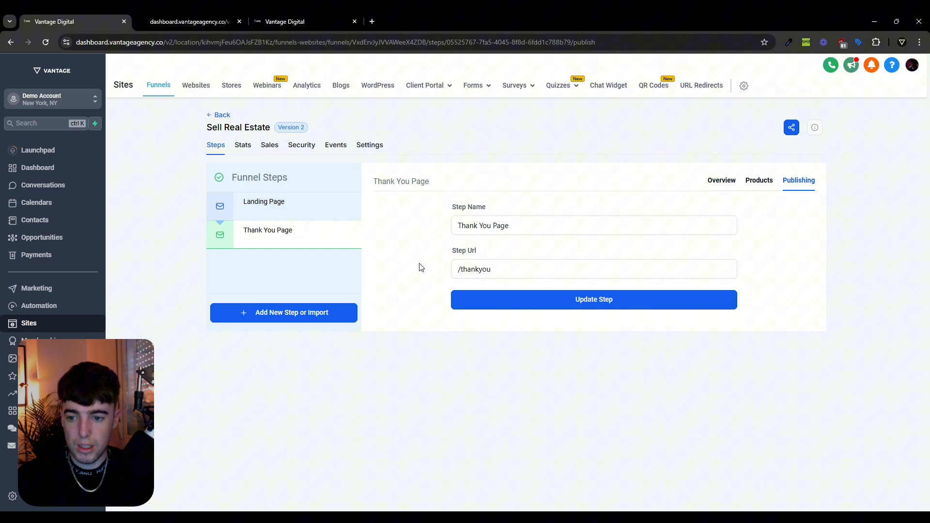
pyautogui.click(521, 308)
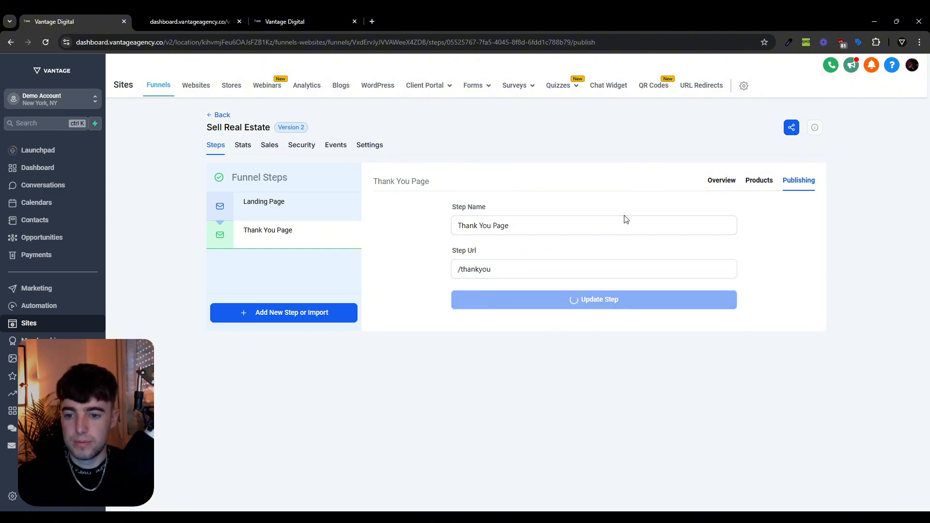
# Open the Thank You Page for editing from its funnel step overview.
pyautogui.click(721, 183)
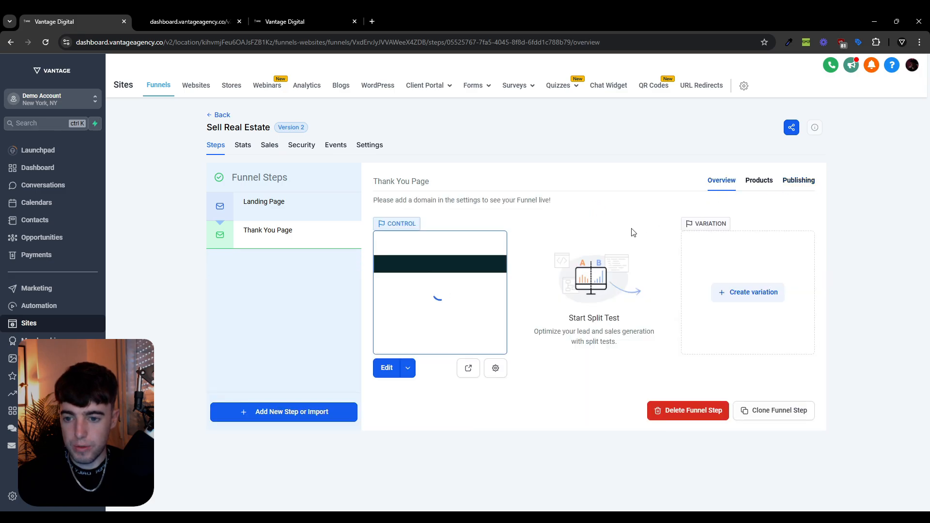
pyautogui.click(395, 368)
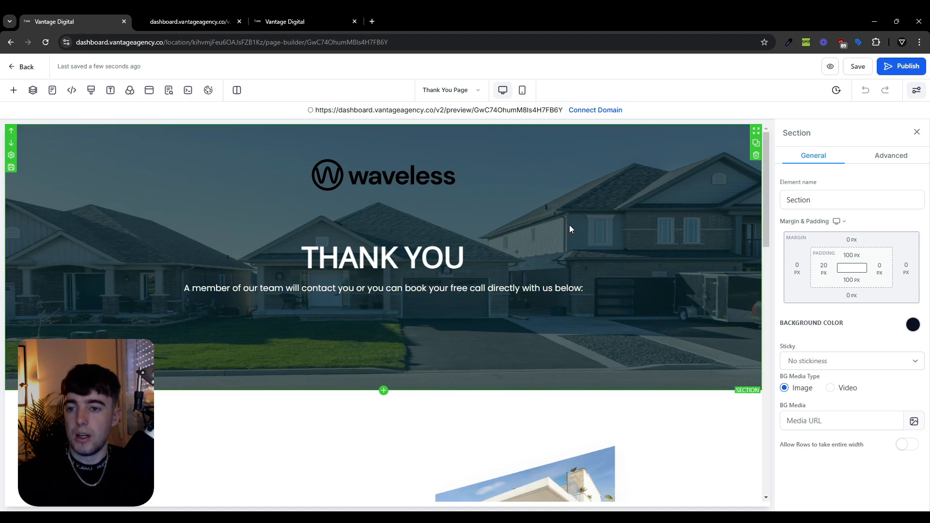
# Look through the Thank You Page layout, from the headline and appointment calendar to the "What to expect?" section.
pyautogui.scroll(-4, 540, 203)
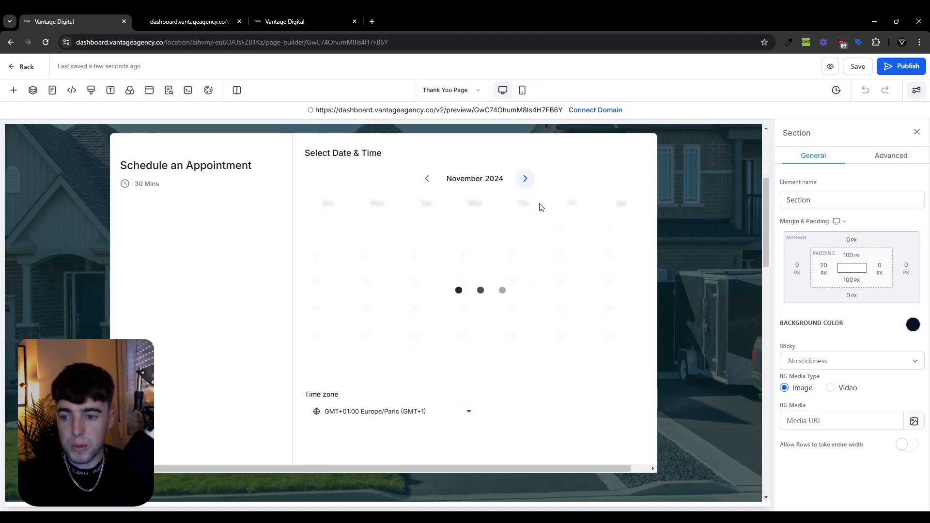
pyautogui.scroll(-13, 541, 203)
pyautogui.scroll(5, 313, 271)
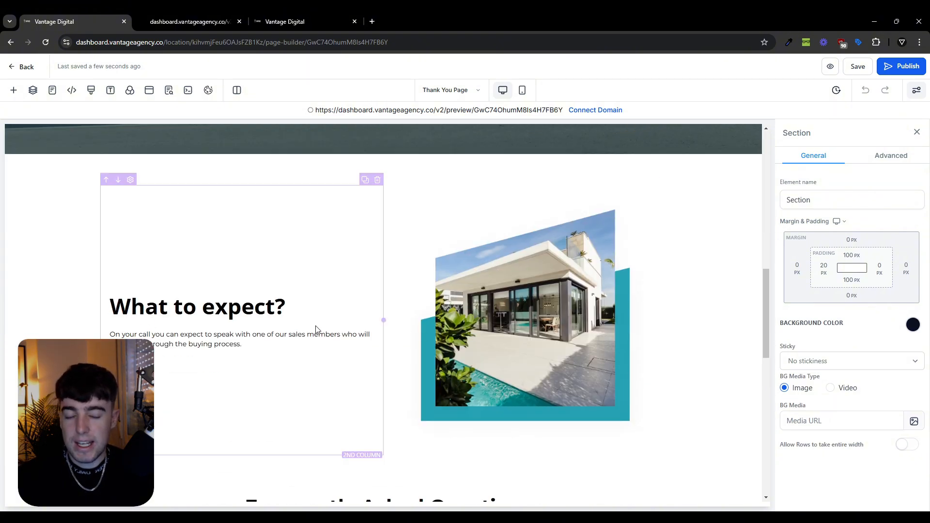
pyautogui.scroll(8, 315, 329)
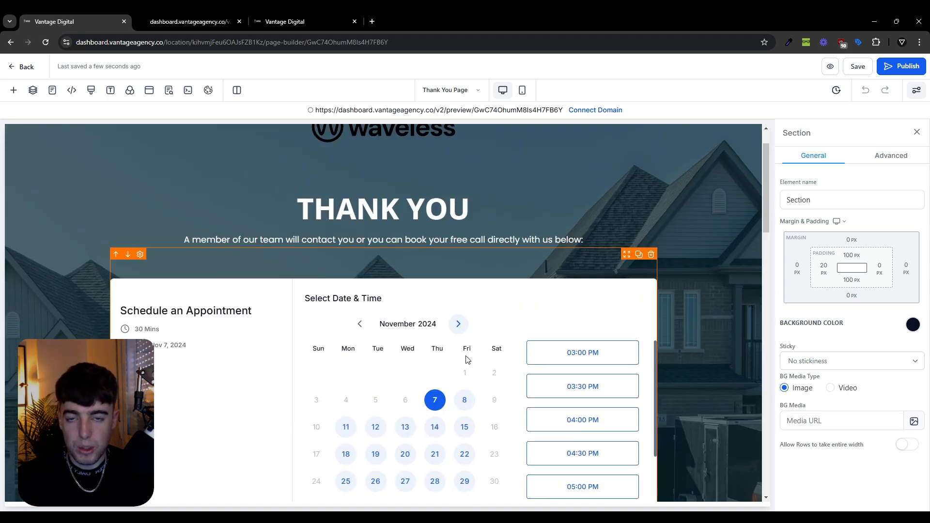
pyautogui.scroll(1, 466, 358)
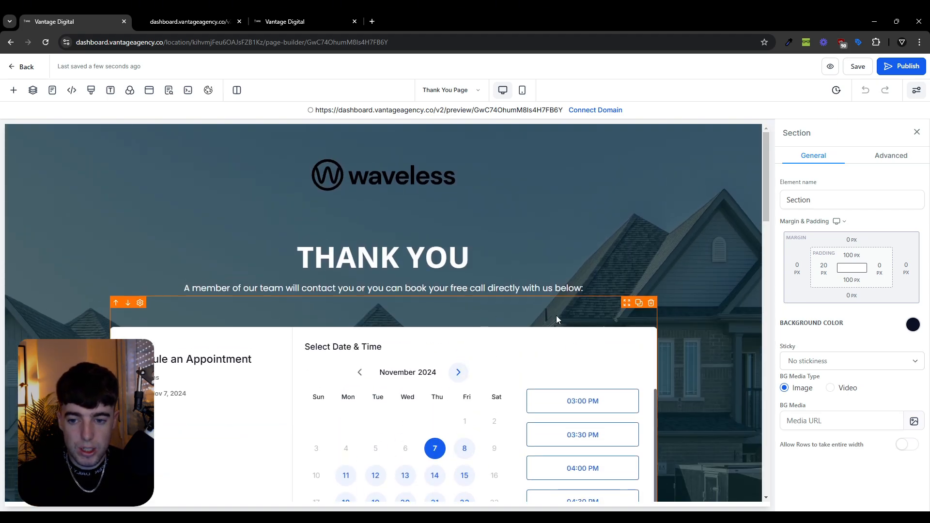
# Find the Calendar element by searching the page elements for "ca", and open the settings of the calendar under the THANK YOU headline.
pyautogui.click(13, 90)
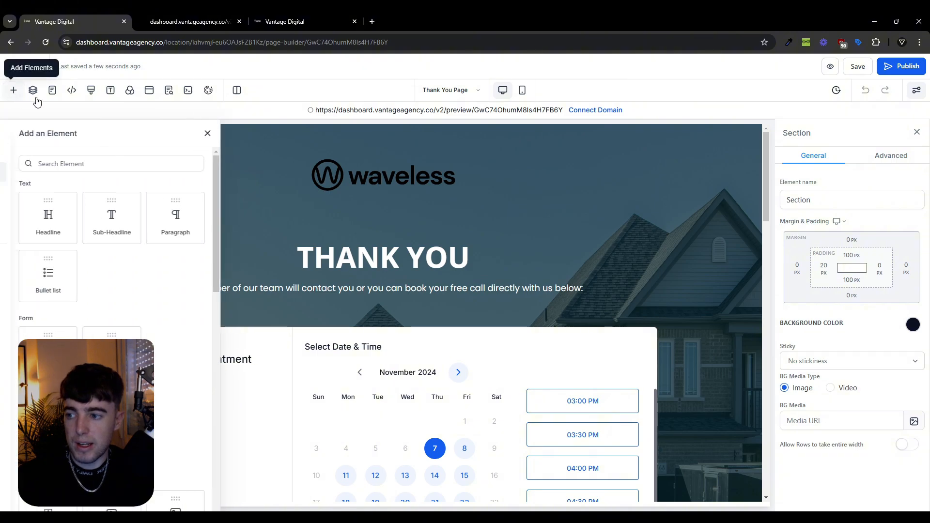
pyautogui.click(183, 163)
pyautogui.write('ca')
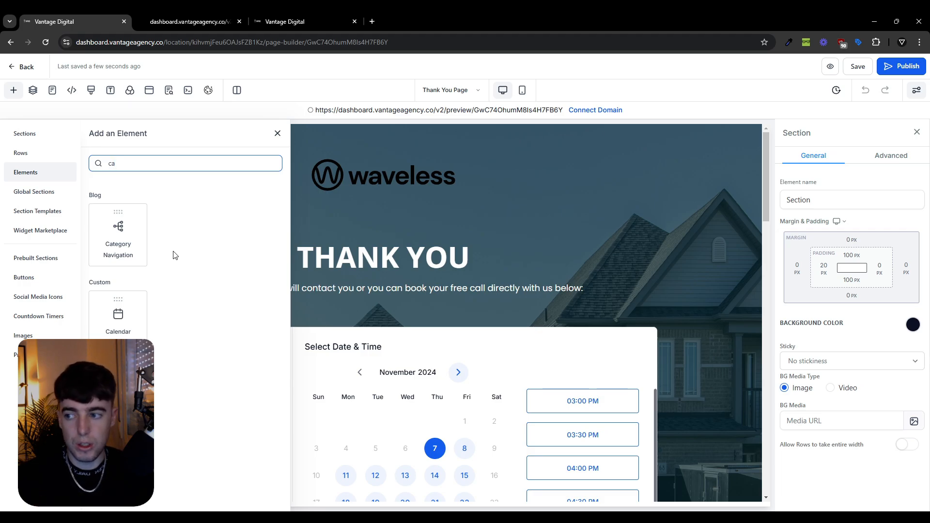
pyautogui.moveTo(114, 317); pyautogui.dragTo(225, 324)
pyautogui.click(550, 219)
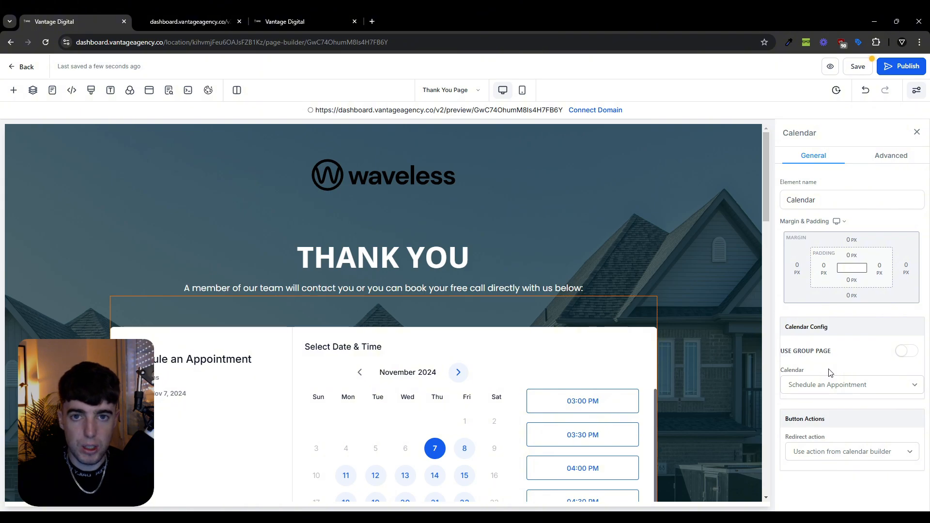
# Review the Thank You Page's appointment calendar, "What to expect?" text and image, and Frequently Asked Question section.
pyautogui.scroll(-3, 713, 377)
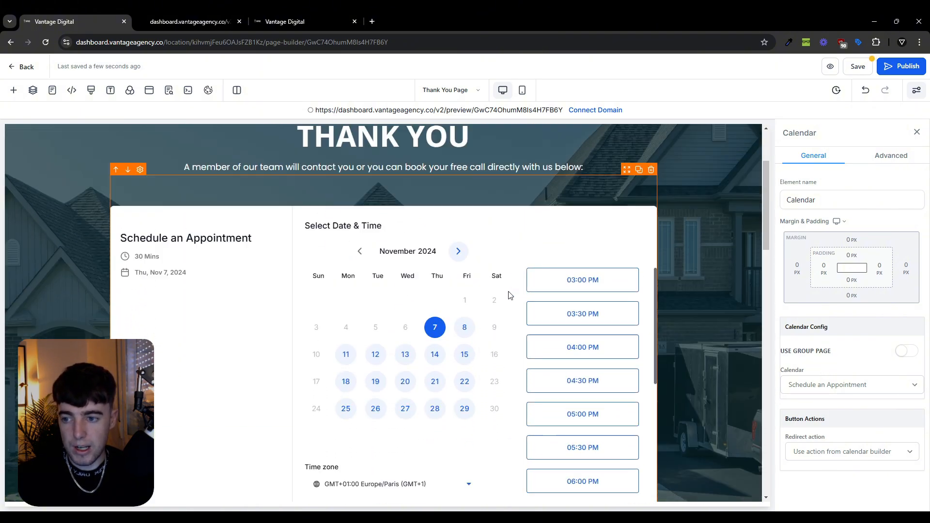
pyautogui.scroll(3, 510, 295)
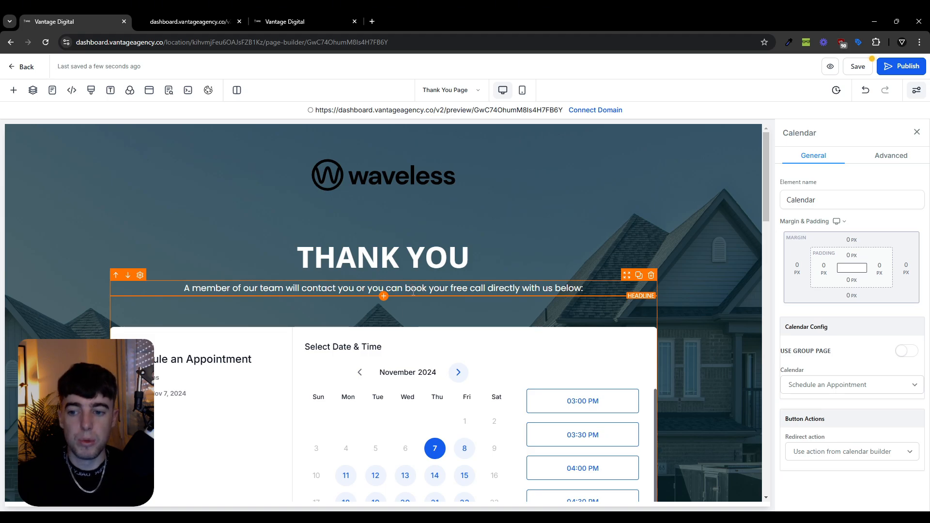
pyautogui.scroll(-4, 469, 291)
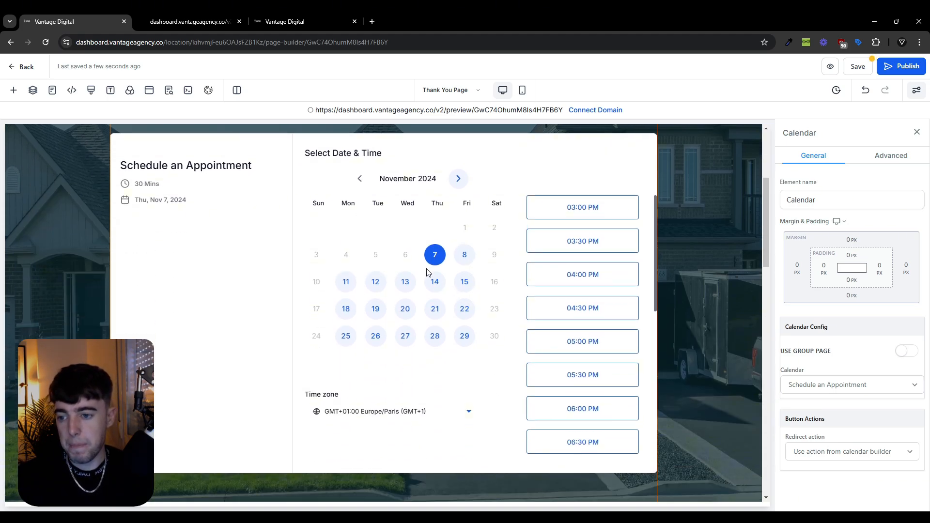
pyautogui.scroll(3, 598, 263)
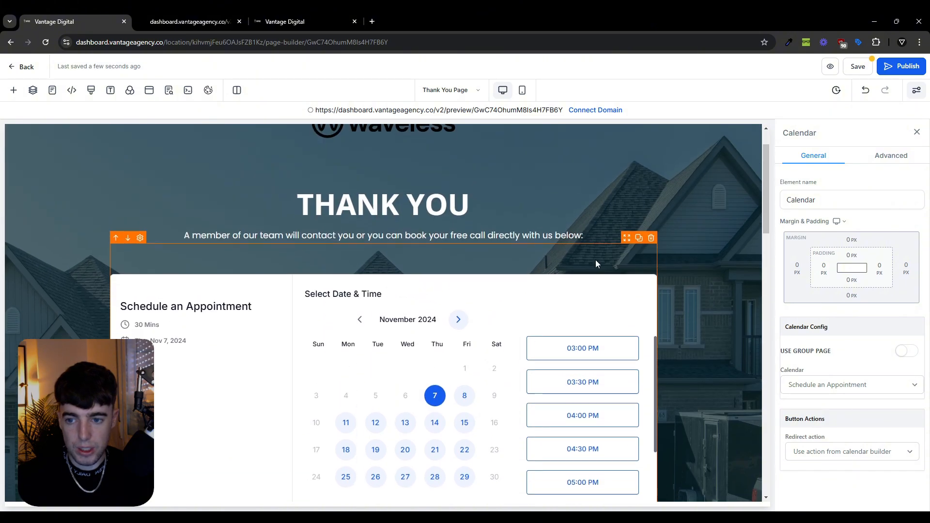
pyautogui.scroll(-4, 557, 338)
pyautogui.scroll(-9, 555, 338)
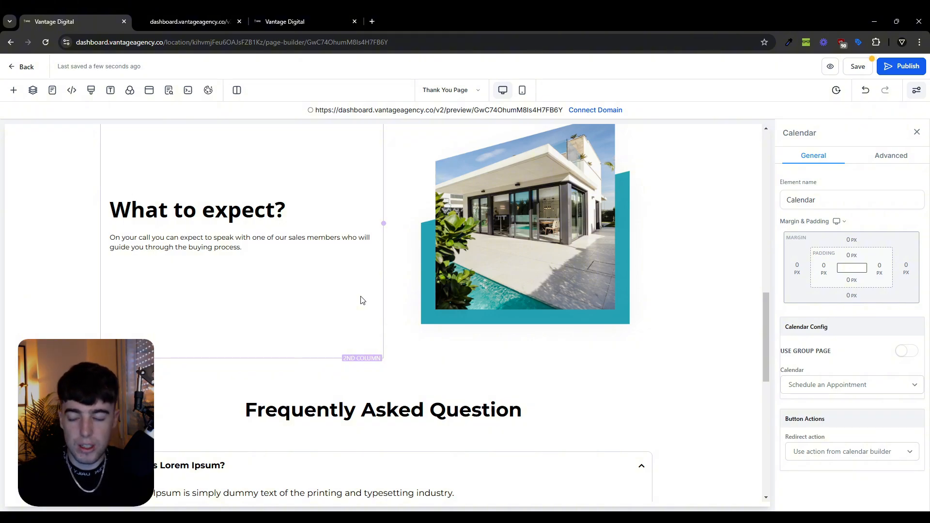
pyautogui.scroll(10, 366, 291)
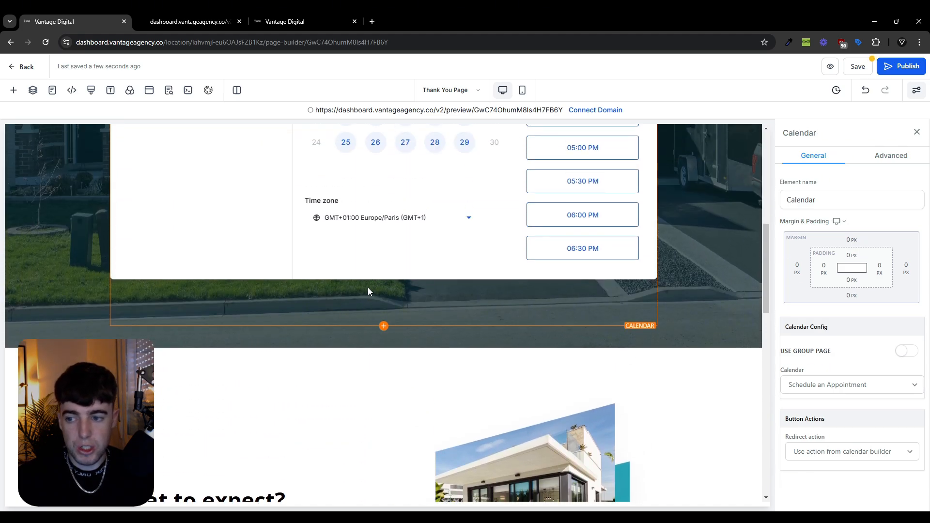
pyautogui.scroll(-5, 423, 277)
pyautogui.scroll(-10, 423, 280)
pyautogui.scroll(3, 423, 278)
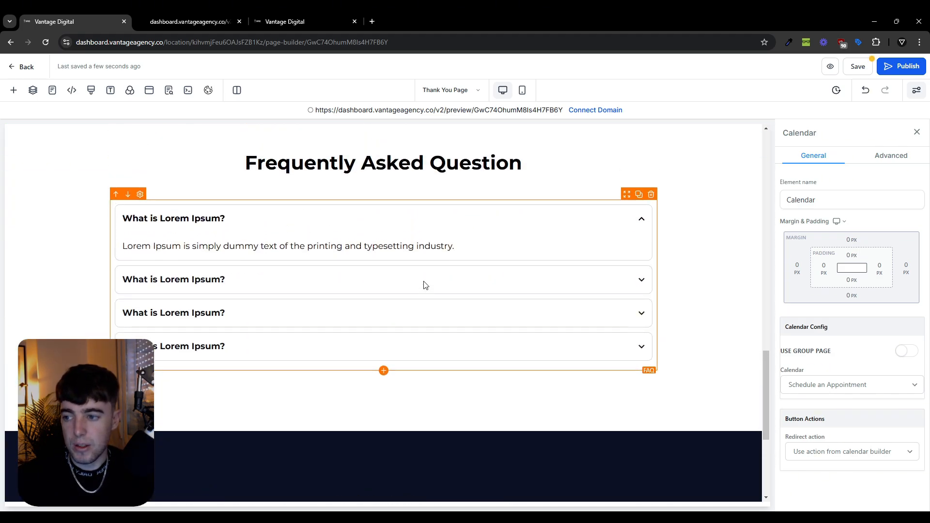
pyautogui.scroll(10, 316, 224)
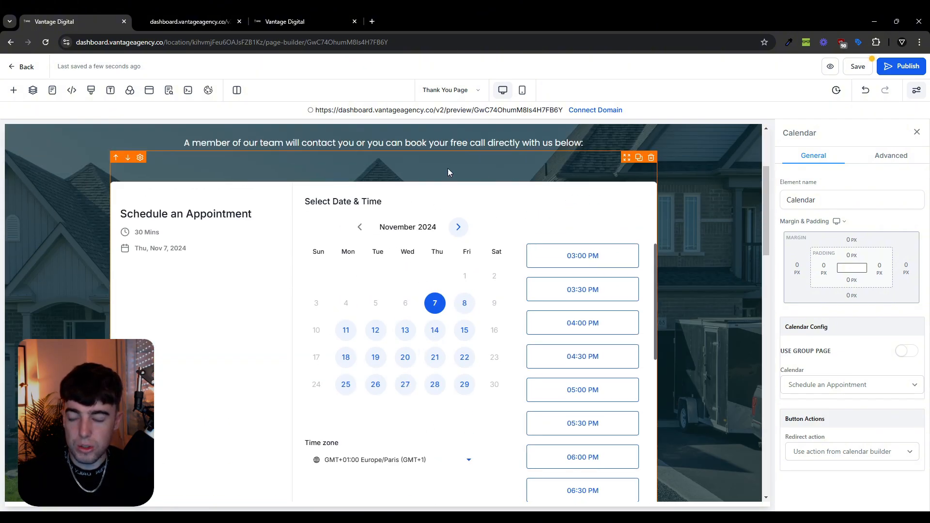
# Search the page elements for "button" and add a Button between the sub-headline and the appointment calendar.
pyautogui.click(13, 90)
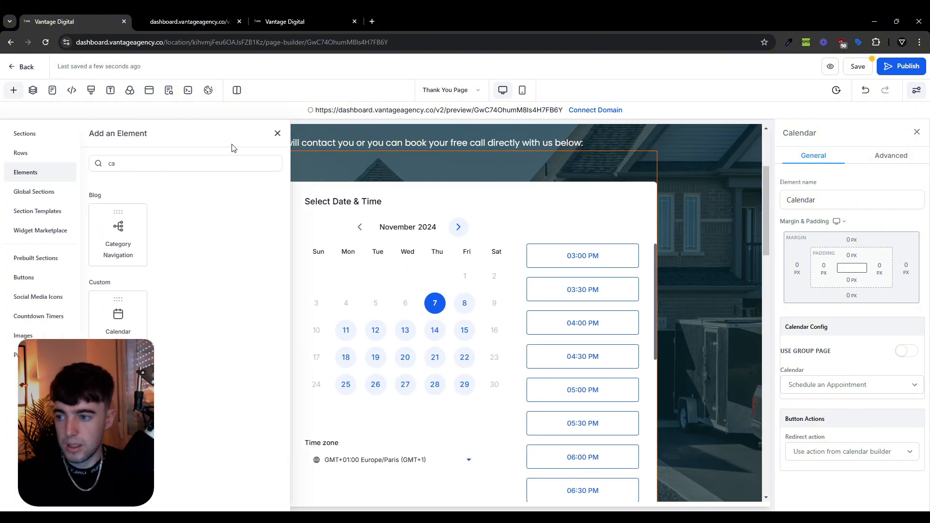
pyautogui.doubleClick(241, 170)
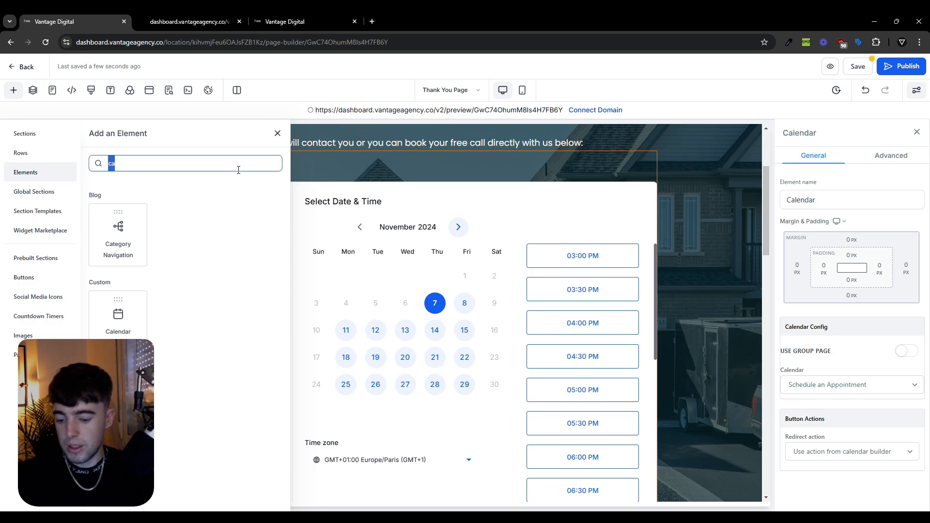
pyautogui.write('button')
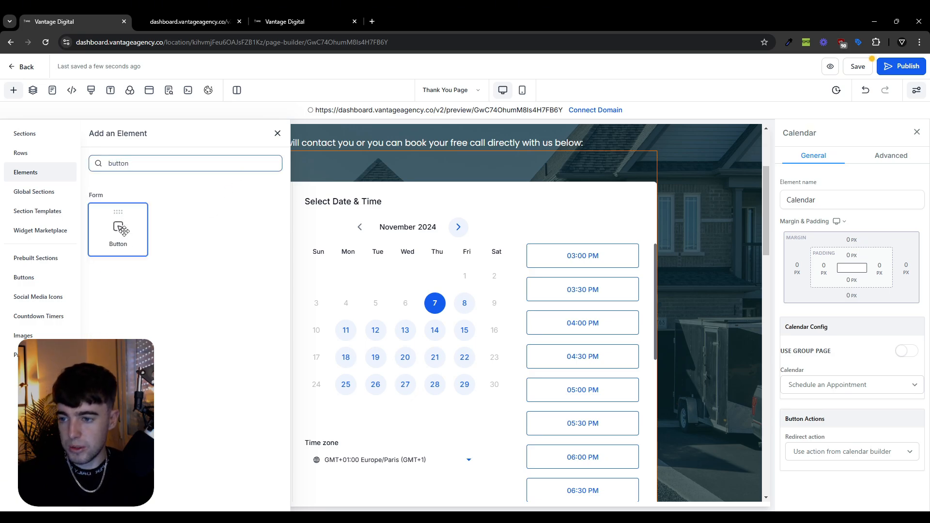
pyautogui.moveTo(118, 227); pyautogui.dragTo(426, 190)
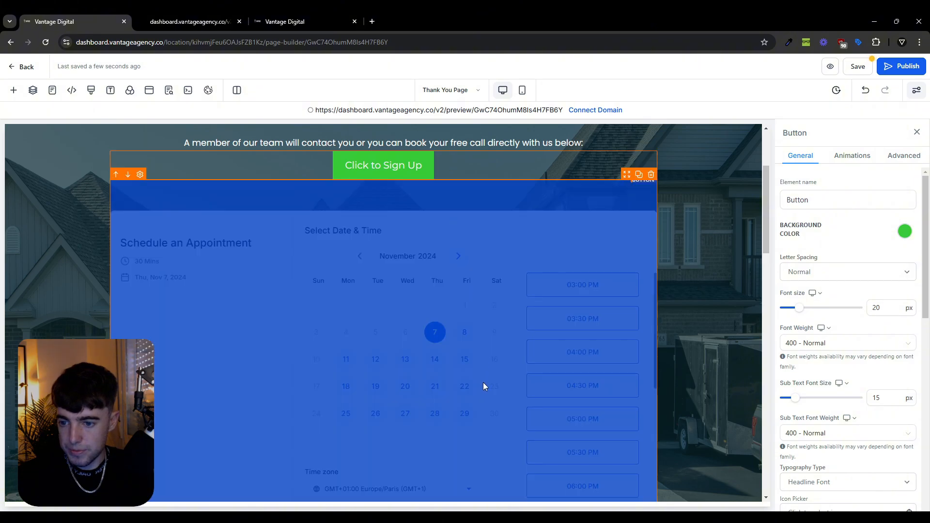
# Move the "Click to Sign Up" button directly below the "What to expect?" paragraph.
pyautogui.click(483, 382)
pyautogui.click(660, 167)
pyautogui.moveTo(622, 146); pyautogui.dragTo(628, 438)
pyautogui.scroll(-2, 609, 391)
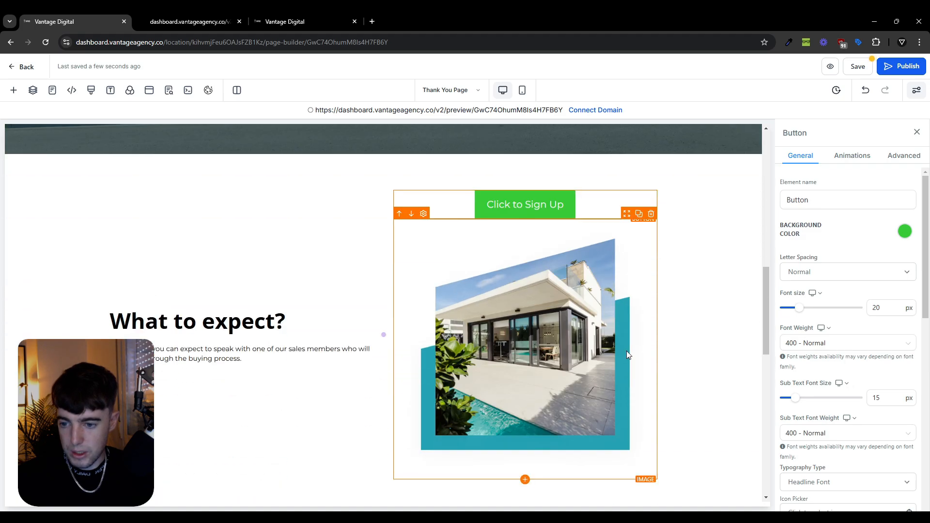
pyautogui.moveTo(627, 185); pyautogui.dragTo(610, 386)
pyautogui.scroll(-6, 609, 387)
pyautogui.scroll(3, 499, 297)
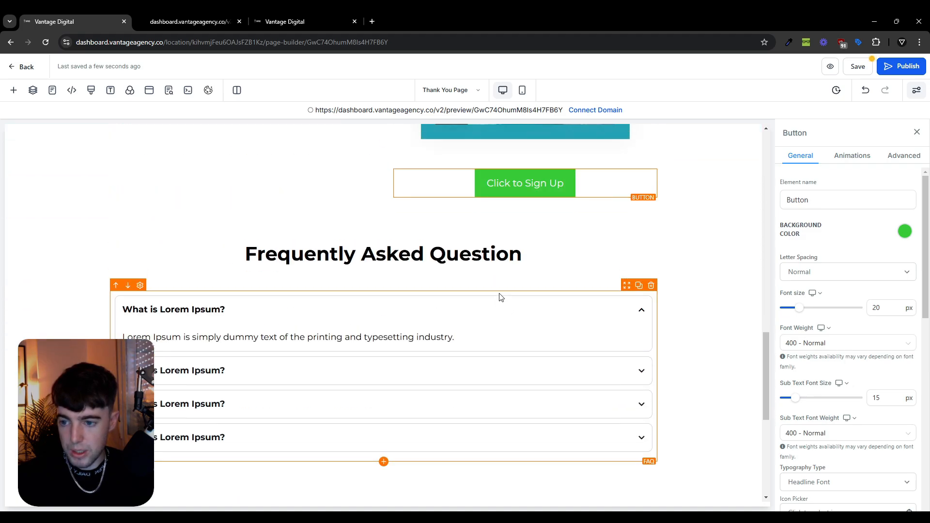
pyautogui.moveTo(627, 301); pyautogui.dragTo(333, 264)
# Give the button the teal background color matching the house image's frame and set its text to "Schedule Your Call Now".
pyautogui.click(905, 231)
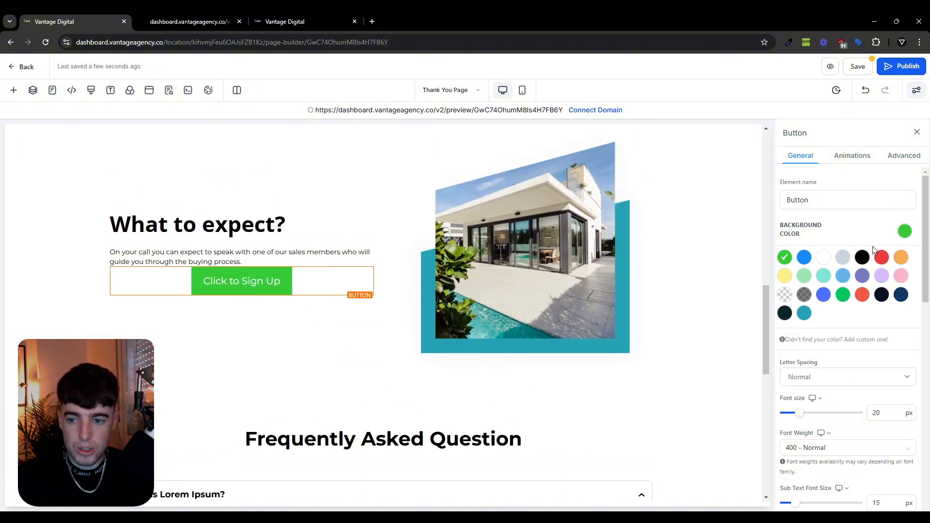
pyautogui.click(804, 313)
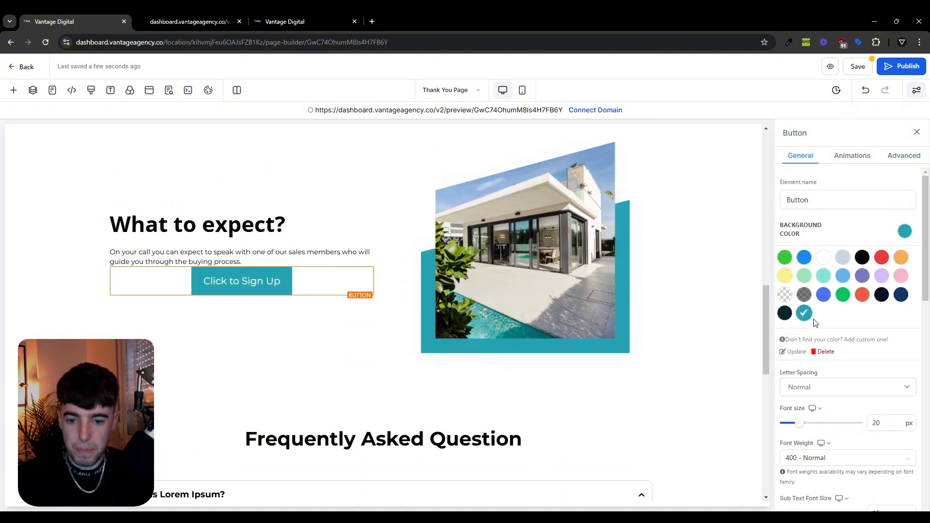
pyautogui.scroll(-10, 816, 324)
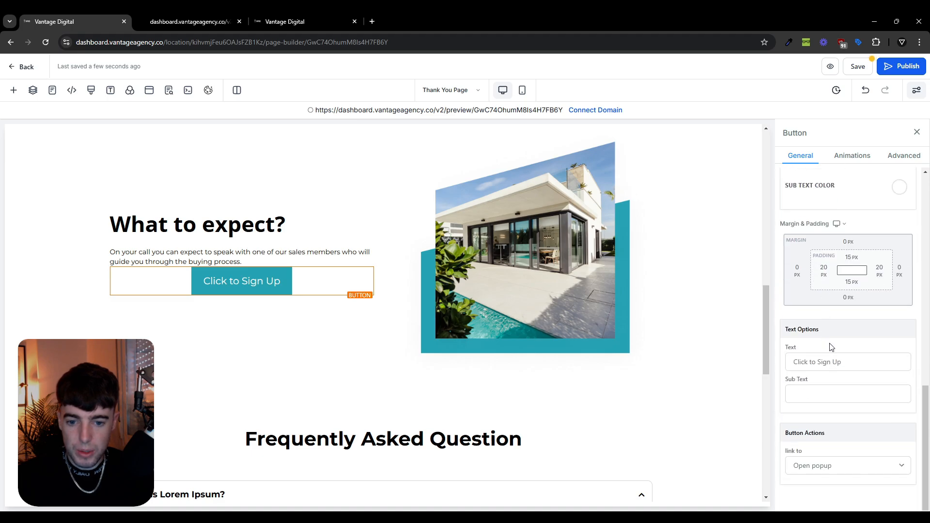
pyautogui.click(848, 362)
pyautogui.hotkey('ctrl', 'a')
pyautogui.write('Schedu')
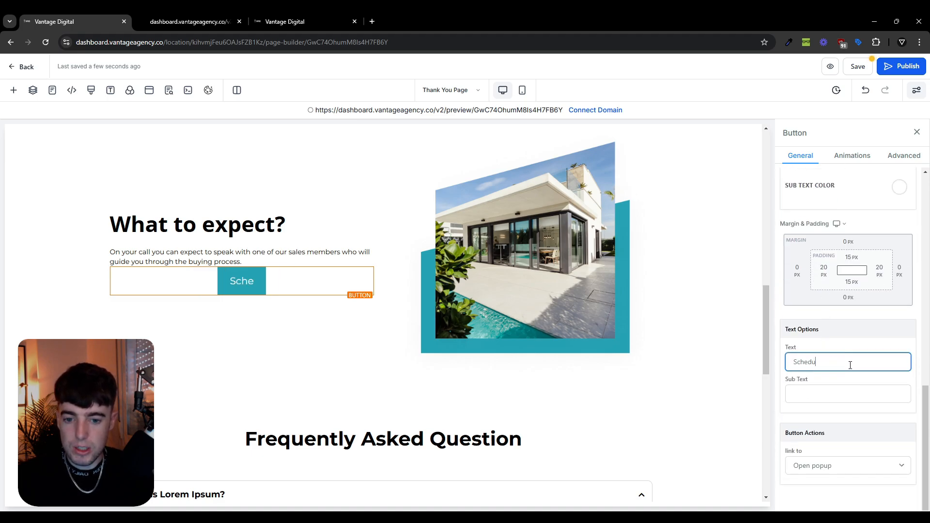
pyautogui.write('le Your Call Now')
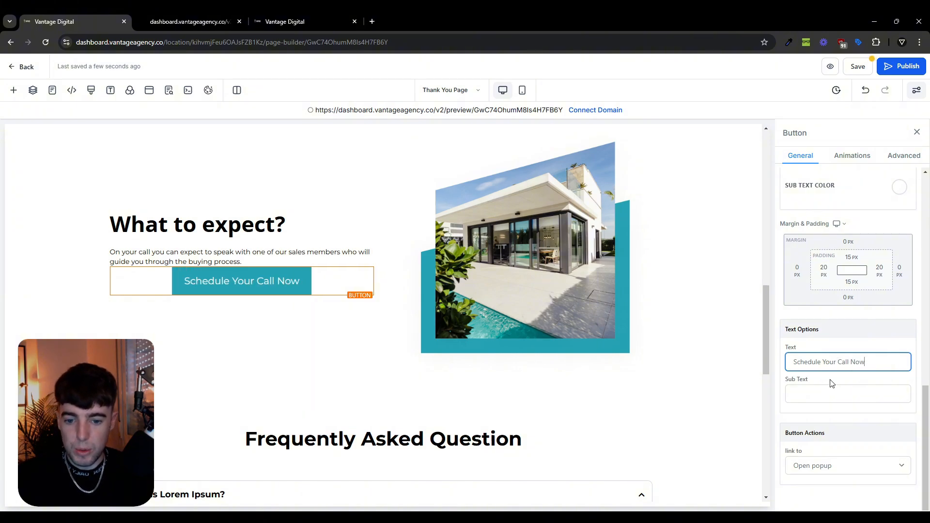
# Set the button's action to Scroll to Element with the Calendar as the target element.
pyautogui.click(810, 466)
pyautogui.click(829, 366)
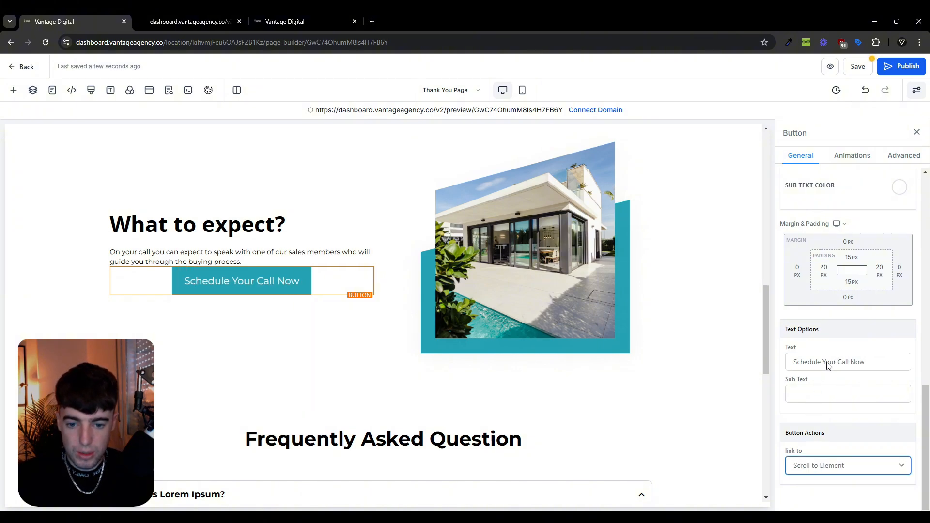
pyautogui.scroll(-2, 833, 453)
pyautogui.click(844, 466)
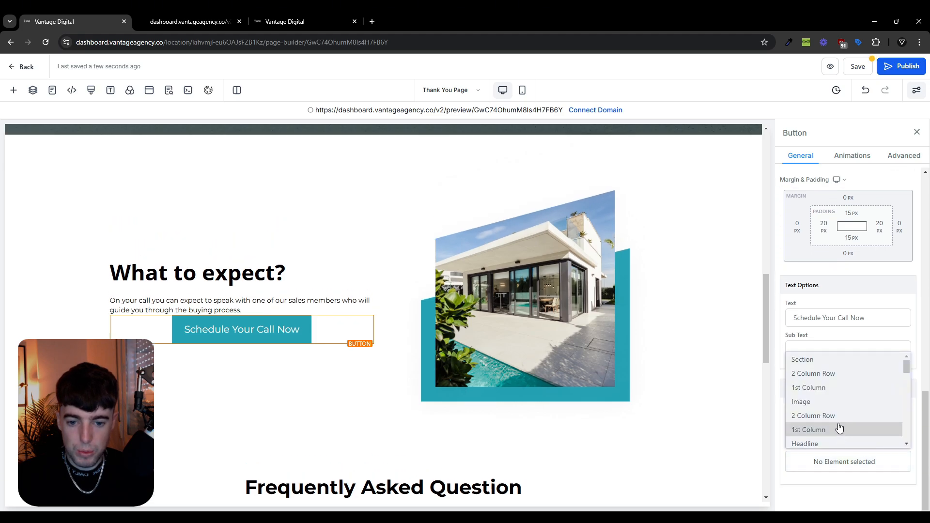
pyautogui.scroll(-3, 839, 429)
pyautogui.scroll(3, 837, 420)
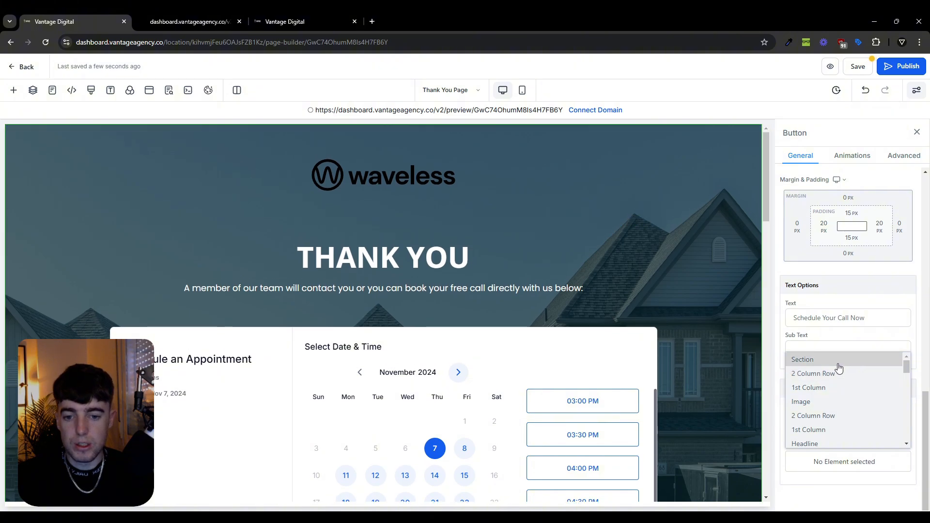
pyautogui.scroll(-2, 838, 382)
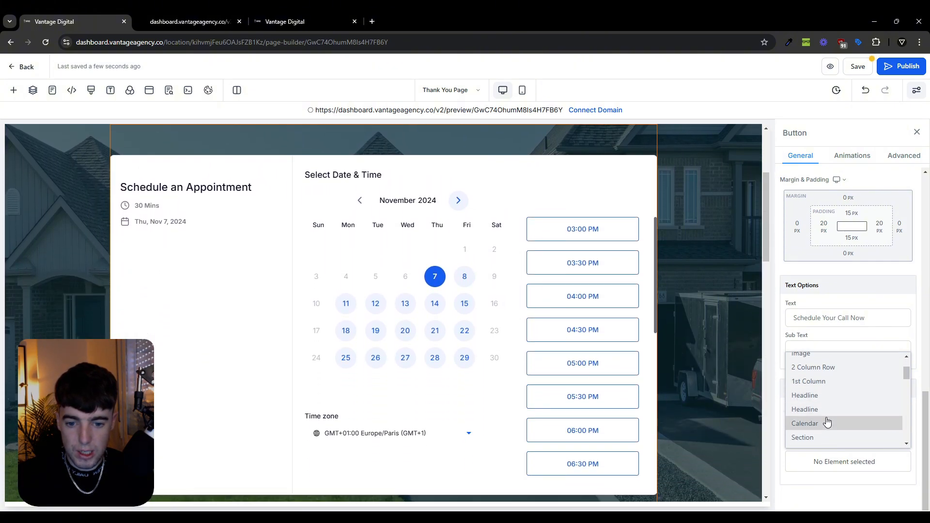
pyautogui.click(827, 423)
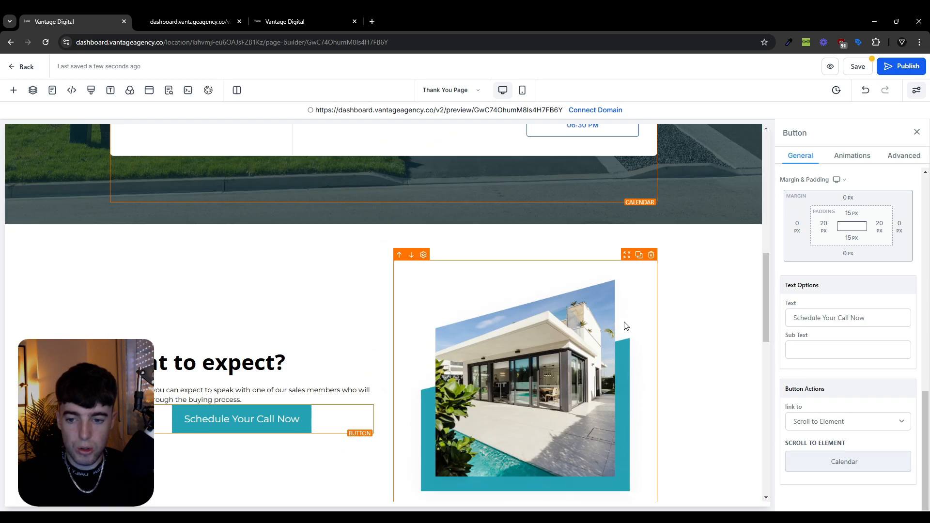
# Duplicate the "Schedule Your Call Now" button and place the copy below the Frequently Asked Question list.
pyautogui.scroll(-2, 360, 291)
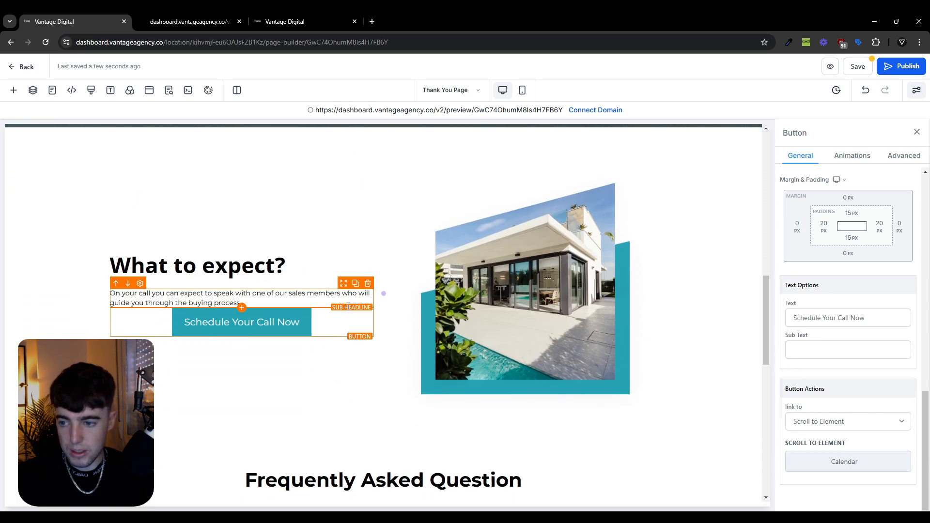
pyautogui.click(355, 301)
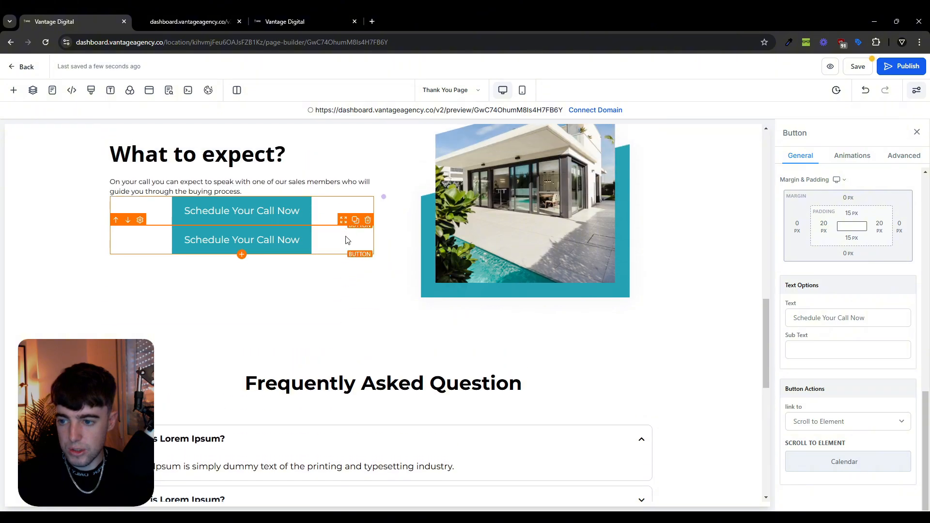
pyautogui.moveTo(348, 241); pyautogui.dragTo(426, 339)
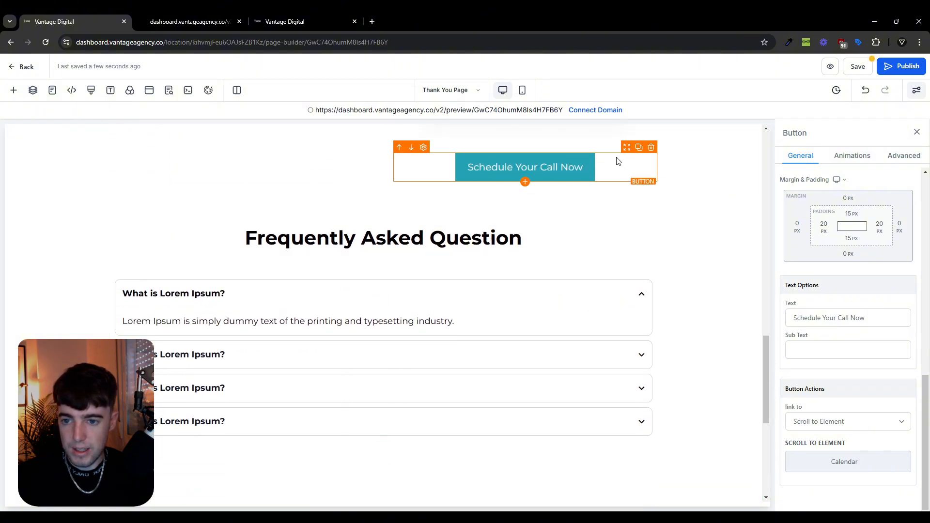
pyautogui.moveTo(618, 161); pyautogui.dragTo(548, 412)
pyautogui.click(666, 309)
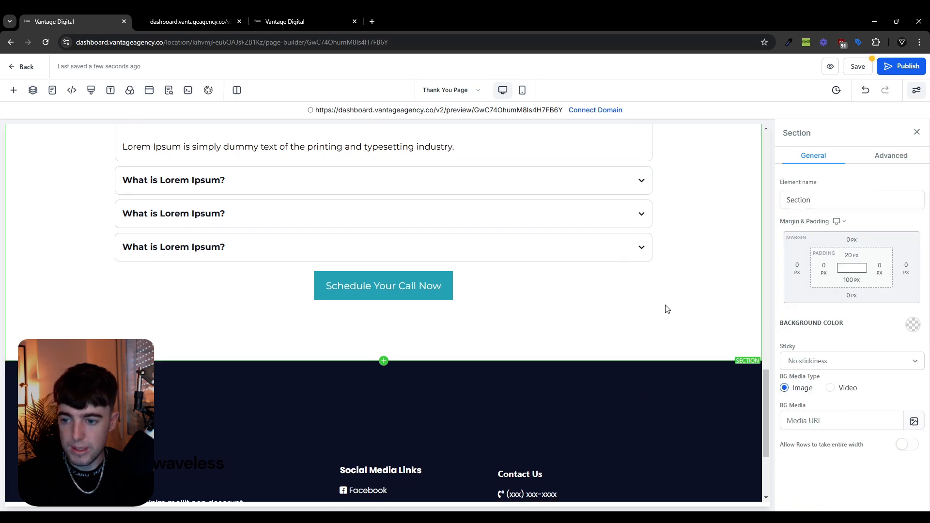
# Set the top padding of the "Schedule Your Call Now" button under the "What to expect?" text to 20 px.
pyautogui.scroll(1, 667, 309)
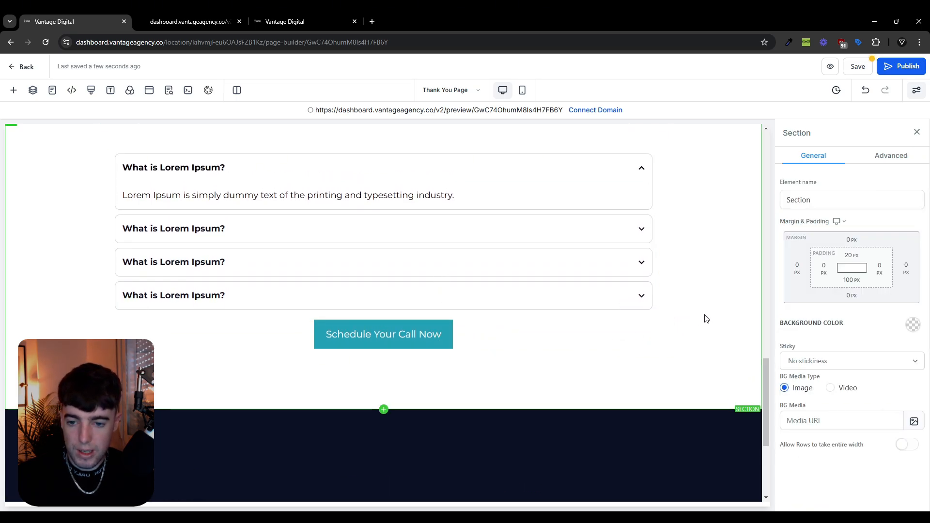
pyautogui.scroll(6, 706, 319)
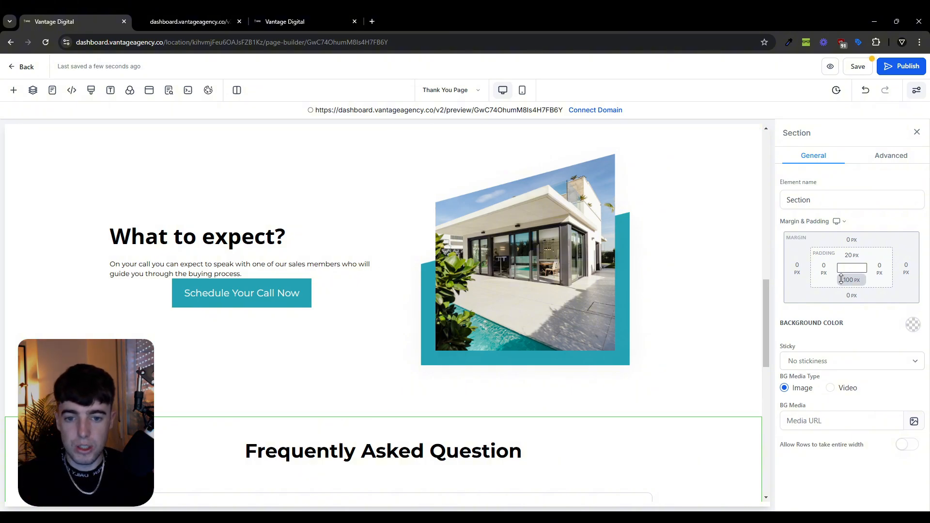
pyautogui.click(293, 293)
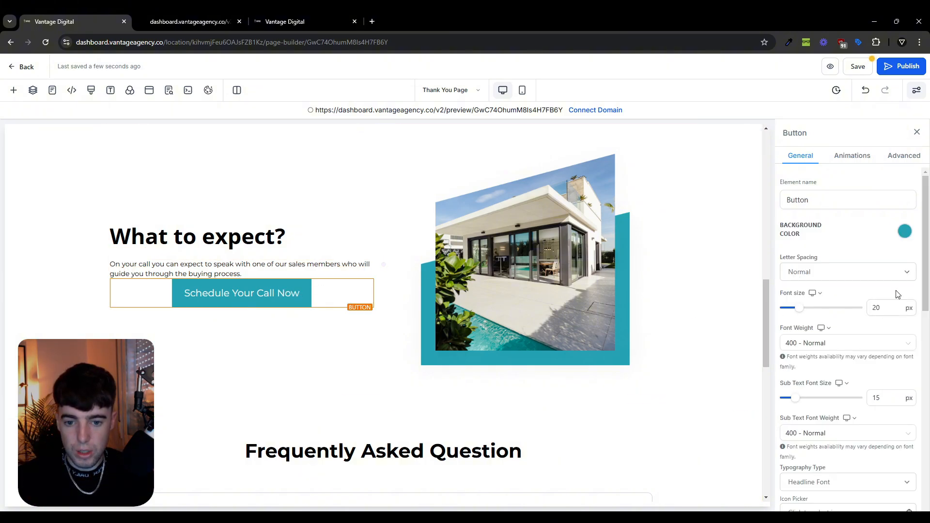
pyautogui.click(900, 160)
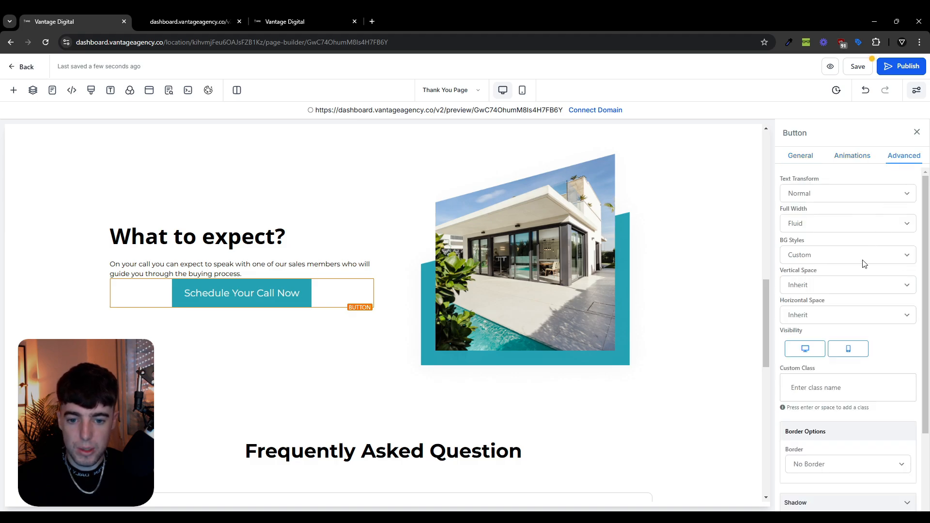
pyautogui.click(801, 155)
pyautogui.scroll(-6, 848, 260)
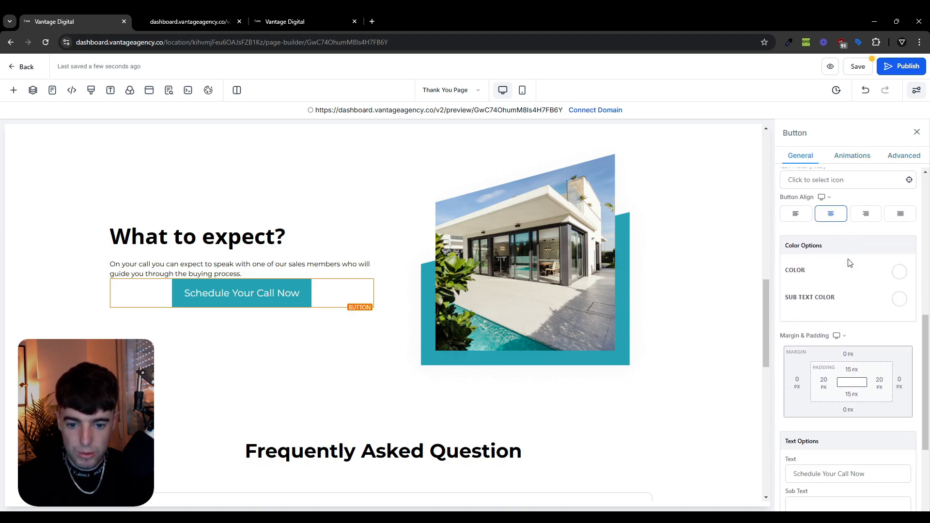
pyautogui.scroll(-3, 848, 263)
pyautogui.click(850, 249)
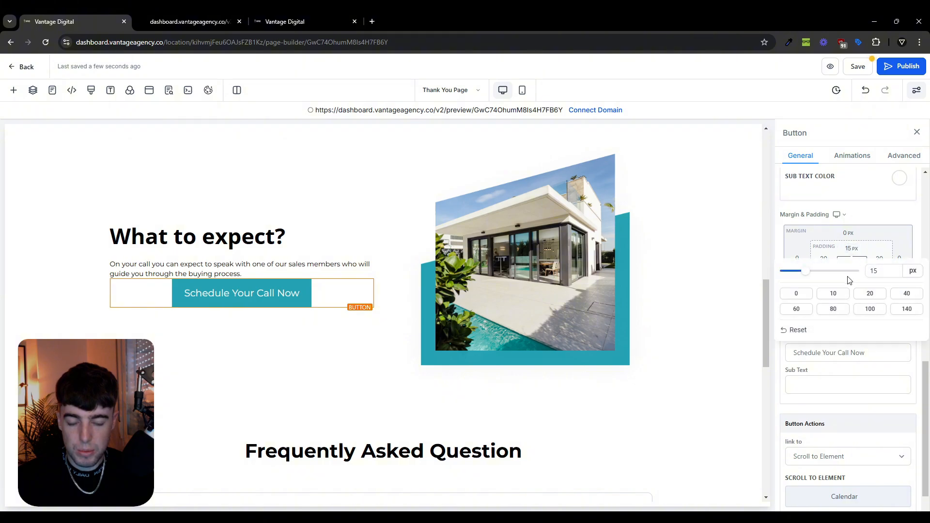
pyautogui.click(906, 294)
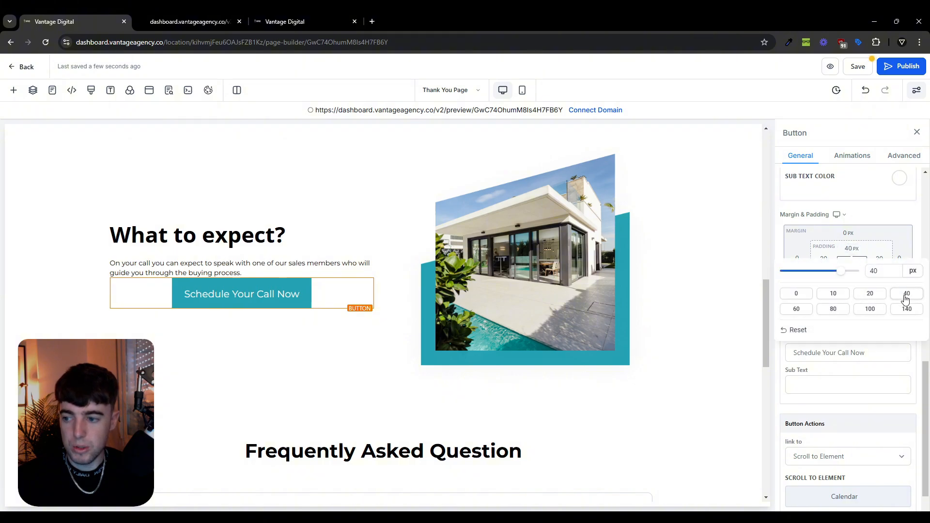
pyautogui.click(864, 299)
# Set the same button's top margin to 20 px to separate it from the paragraph above.
pyautogui.click(849, 234)
pyautogui.click(894, 260)
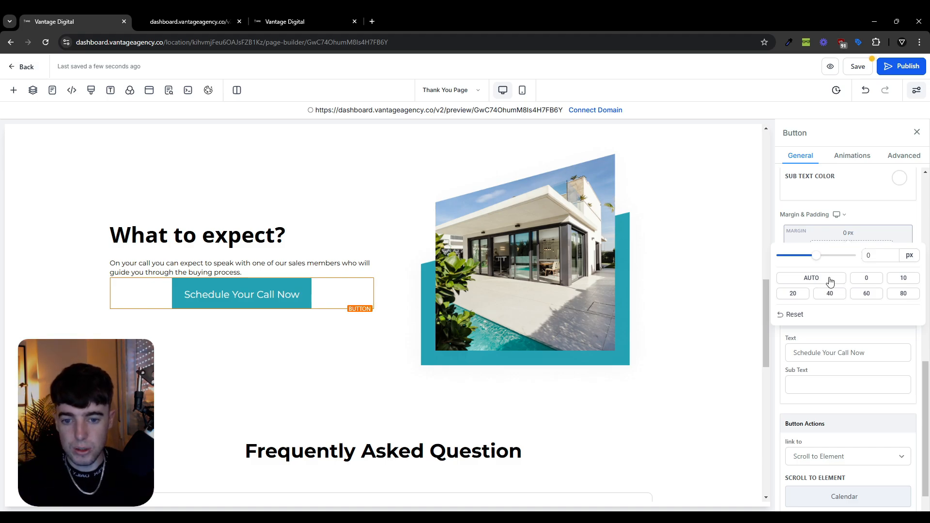
pyautogui.click(826, 297)
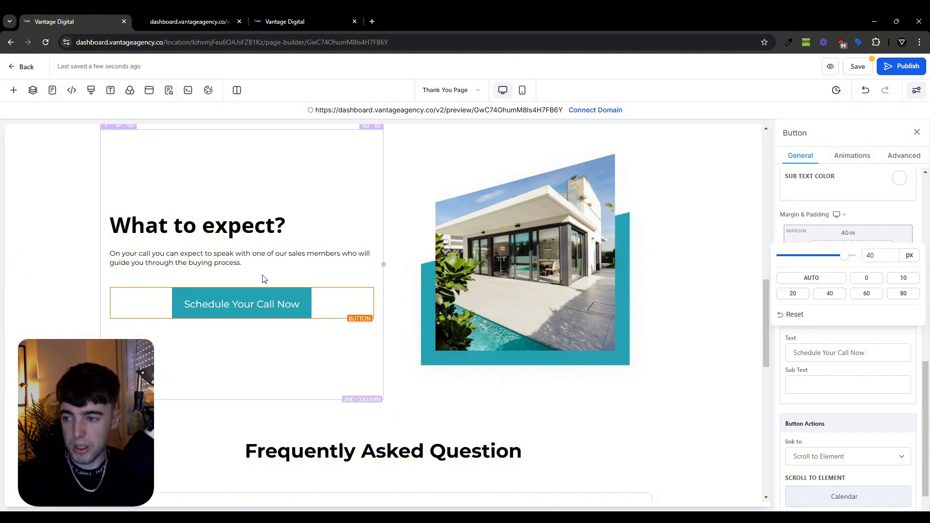
pyautogui.click(802, 297)
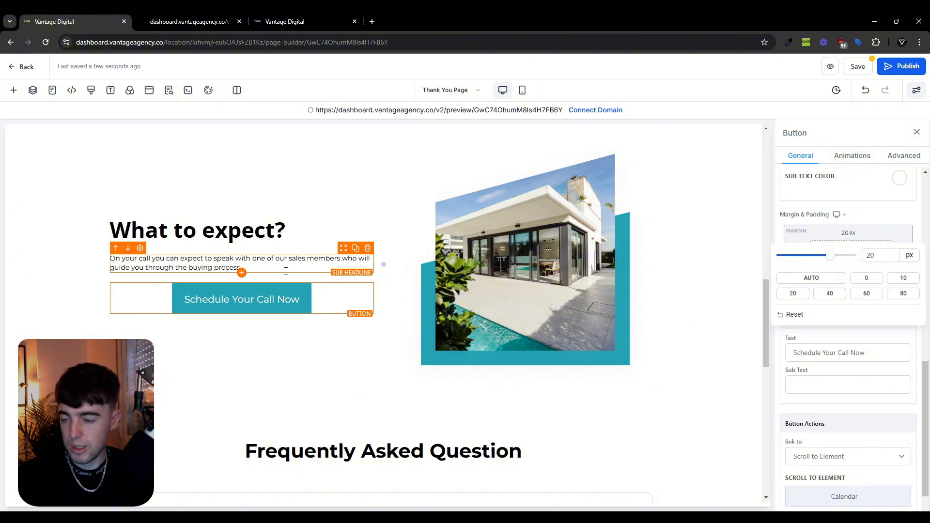
# Review the whole thank-you page, from the heading and booking calendar through "What to expect?" and the FAQ to the footer.
pyautogui.scroll(-8, 470, 357)
pyautogui.scroll(4, 439, 300)
pyautogui.scroll(7, 271, 277)
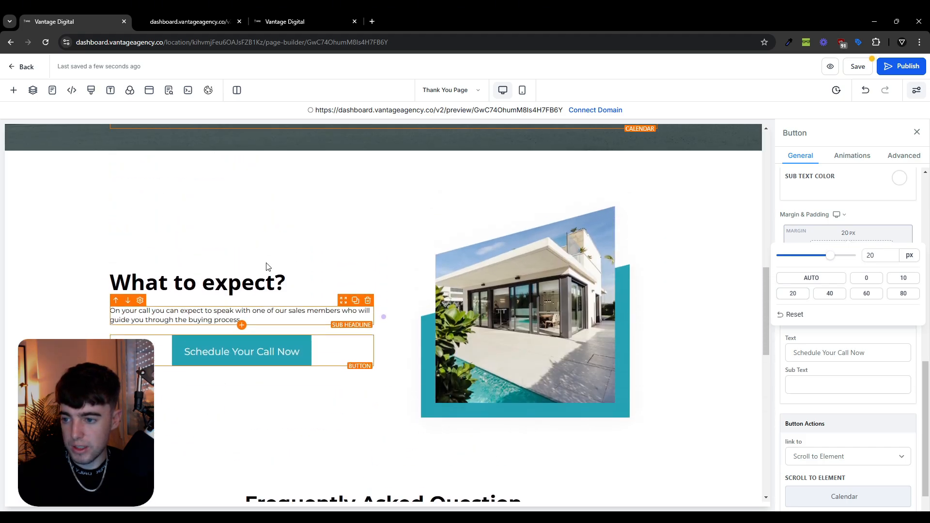
pyautogui.scroll(-5, 365, 295)
pyautogui.scroll(10, 422, 349)
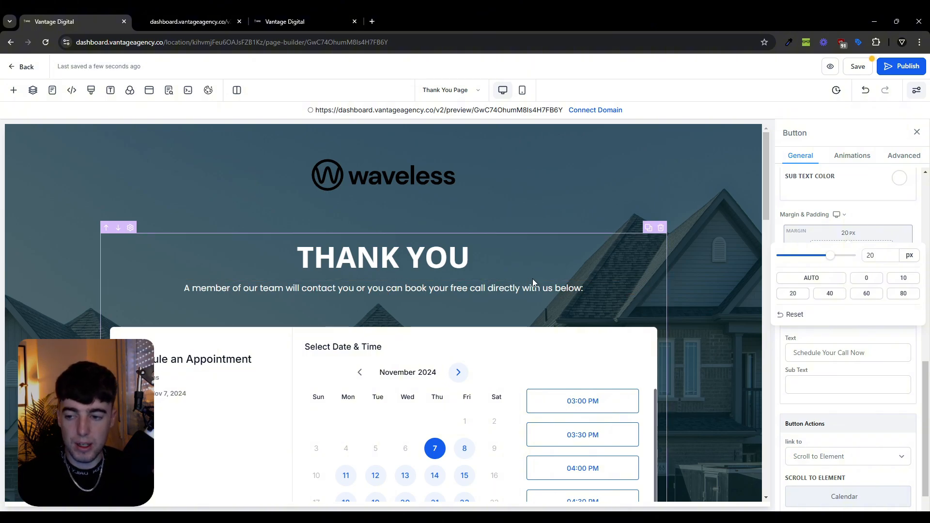
pyautogui.scroll(-1, 534, 283)
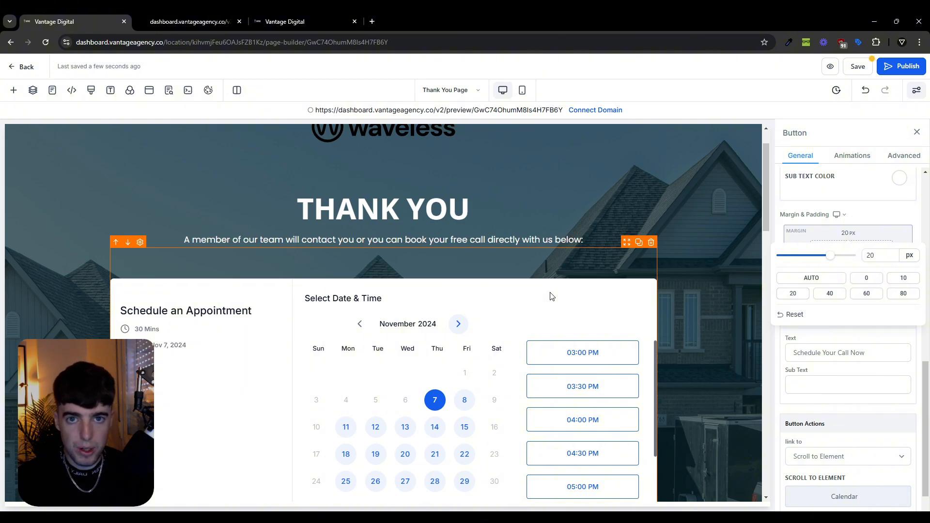
pyautogui.scroll(-10, 551, 296)
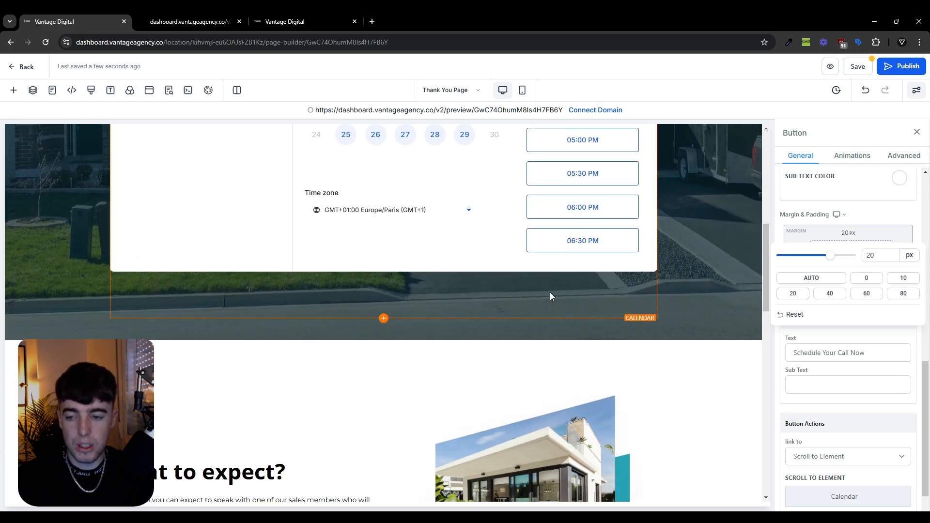
pyautogui.scroll(1, 616, 297)
pyautogui.scroll(-8, 610, 310)
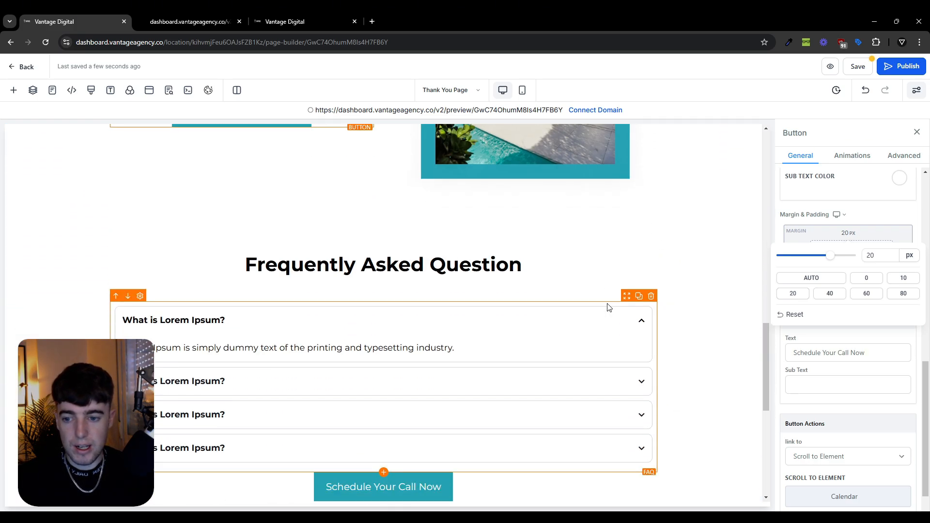
pyautogui.scroll(-3, 615, 289)
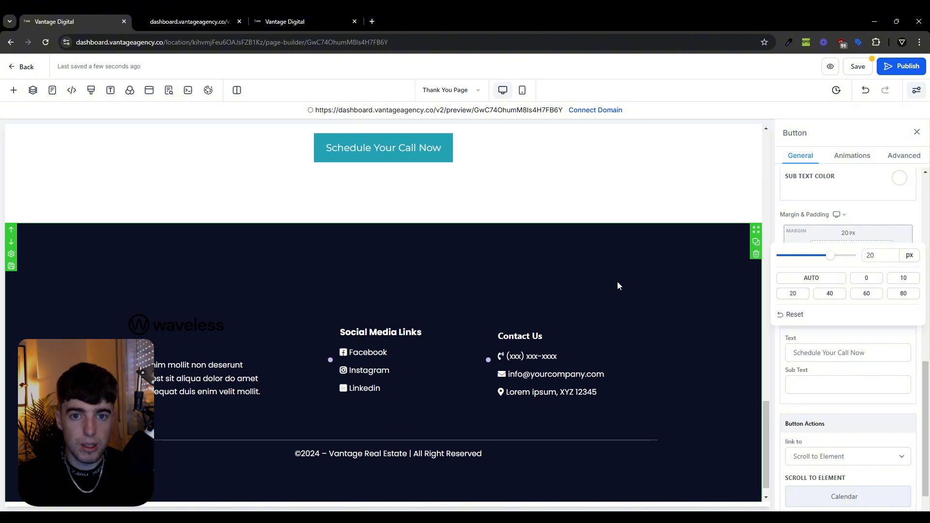
pyautogui.scroll(5, 625, 279)
pyautogui.scroll(15, 632, 277)
pyautogui.click(696, 273)
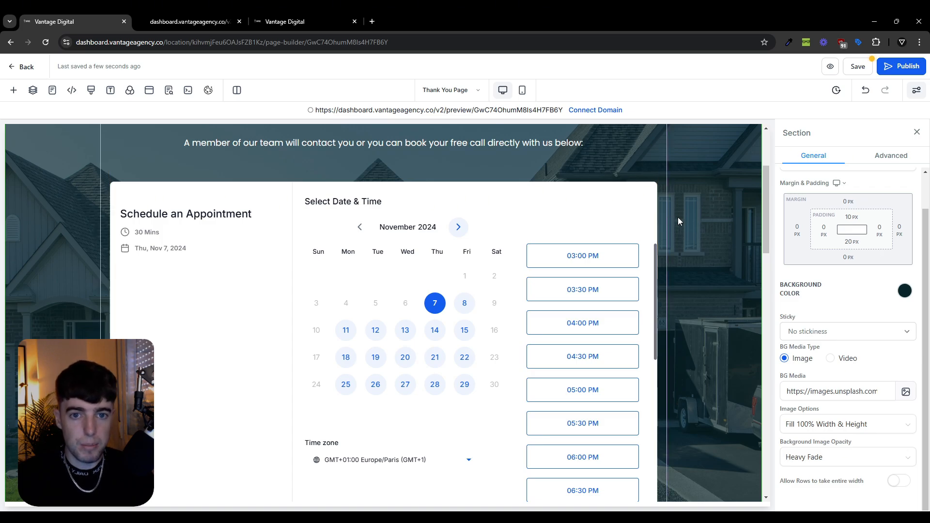
pyautogui.scroll(-15, 711, 238)
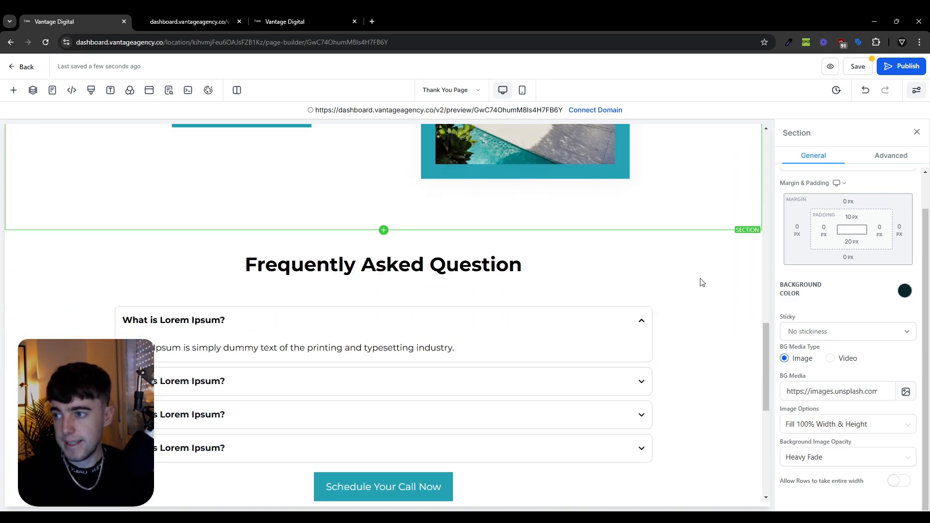
pyautogui.scroll(-5, 702, 282)
# Save the thank-you page and open its preview.
pyautogui.click(856, 68)
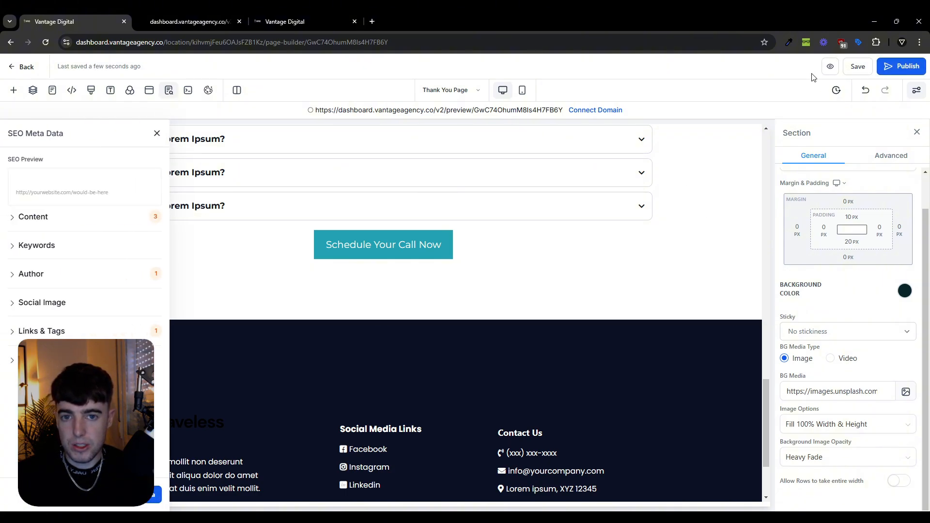
pyautogui.click(825, 68)
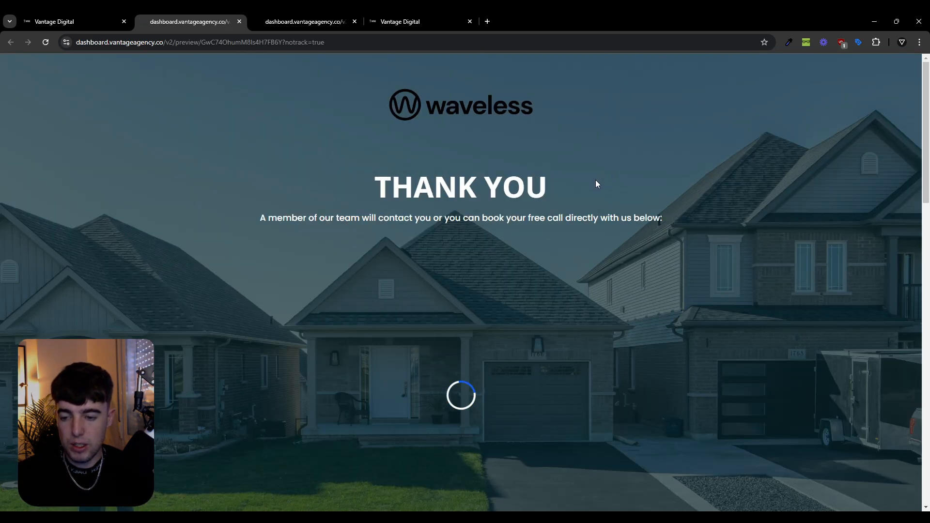
pyautogui.scroll(-2, 533, 209)
pyautogui.scroll(2, 485, 230)
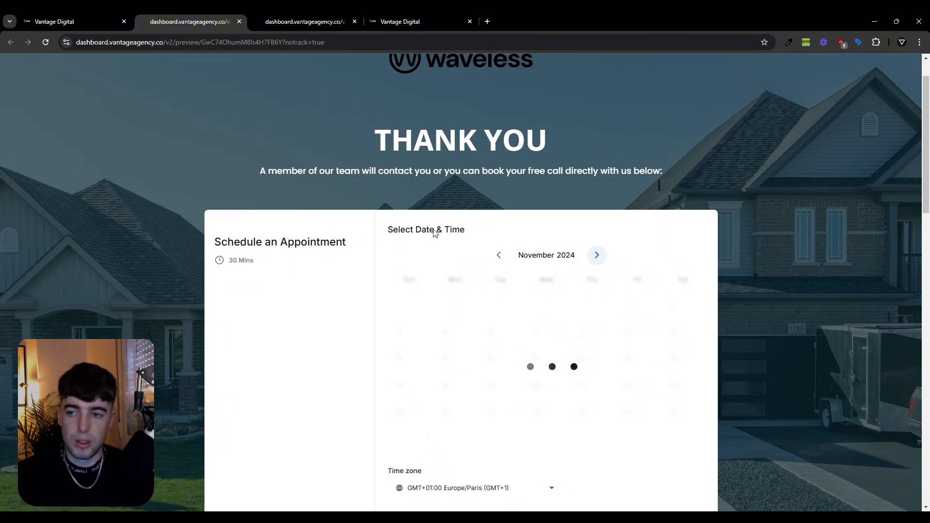
# Choose the 03:30 PM slot on November 7, 2024 in the previewed calendar to check the appointment details form.
pyautogui.scroll(-4, 473, 238)
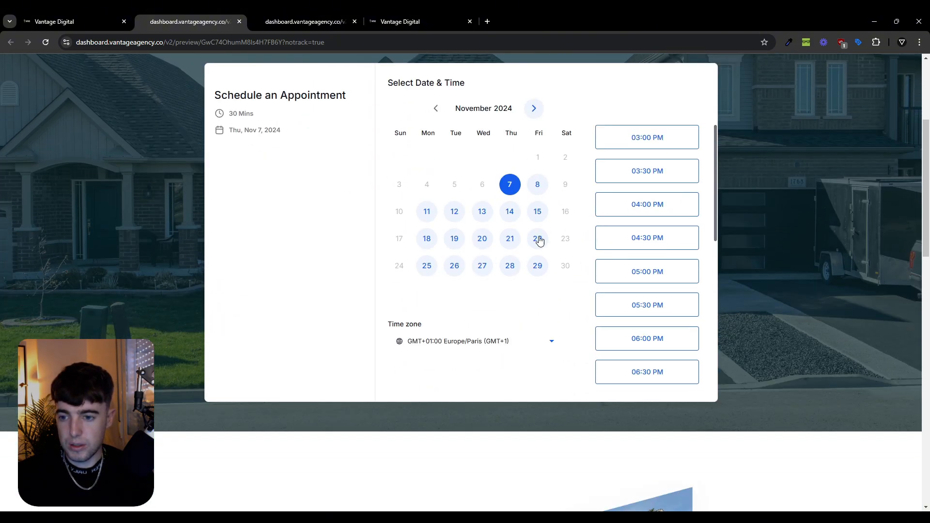
pyautogui.click(668, 168)
pyautogui.click(672, 177)
pyautogui.scroll(2, 485, 198)
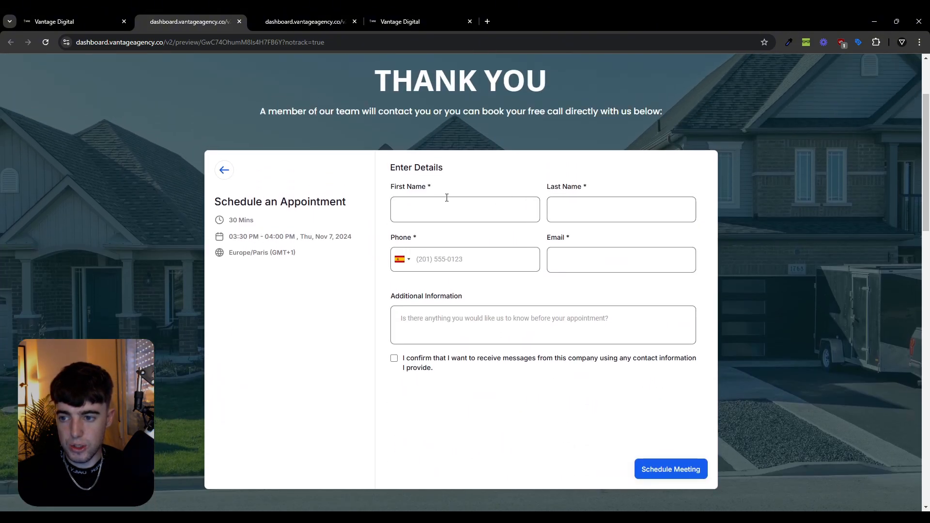
# Test the "Schedule Your Call Now" button under "What to expect?" in the preview and close the survey pop-up.
pyautogui.scroll(-5, 493, 276)
pyautogui.scroll(-5, 490, 276)
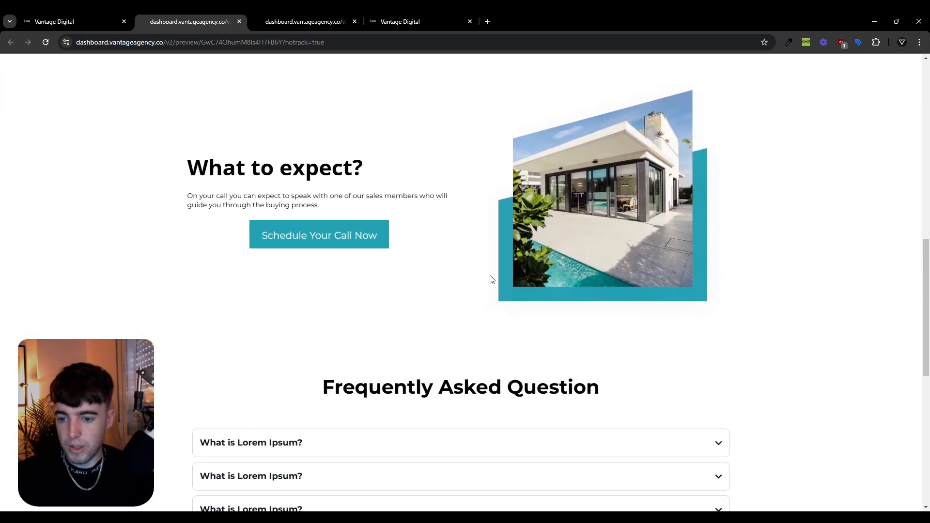
pyautogui.click(360, 235)
pyautogui.scroll(-3, 399, 258)
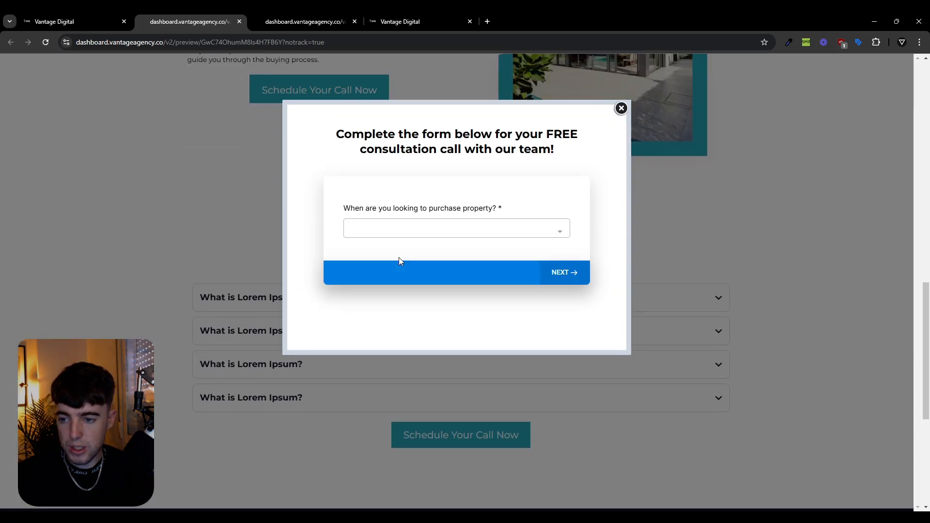
pyautogui.click(621, 108)
# Test the "Schedule Your Call Now" button below the Frequently Asked Question list for its scroll to the calendar.
pyautogui.scroll(-3, 519, 266)
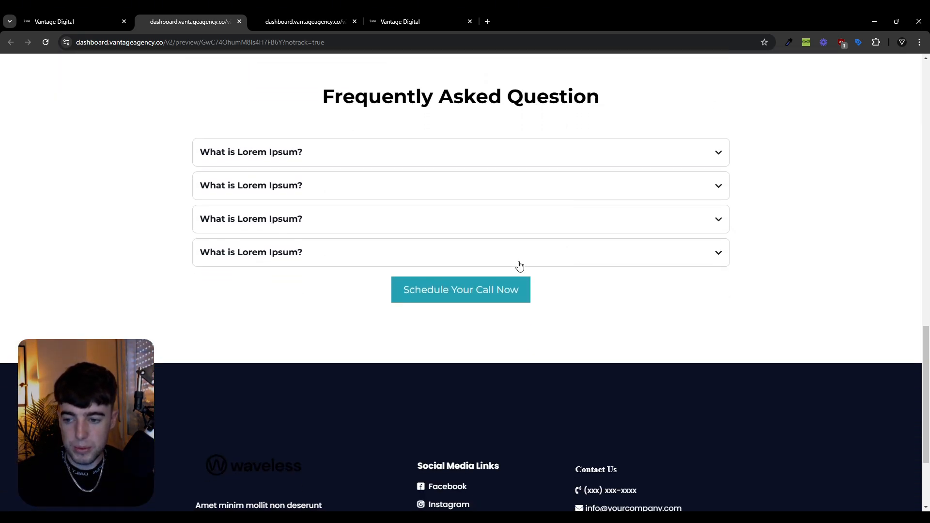
pyautogui.click(456, 301)
pyautogui.scroll(-15, 617, 317)
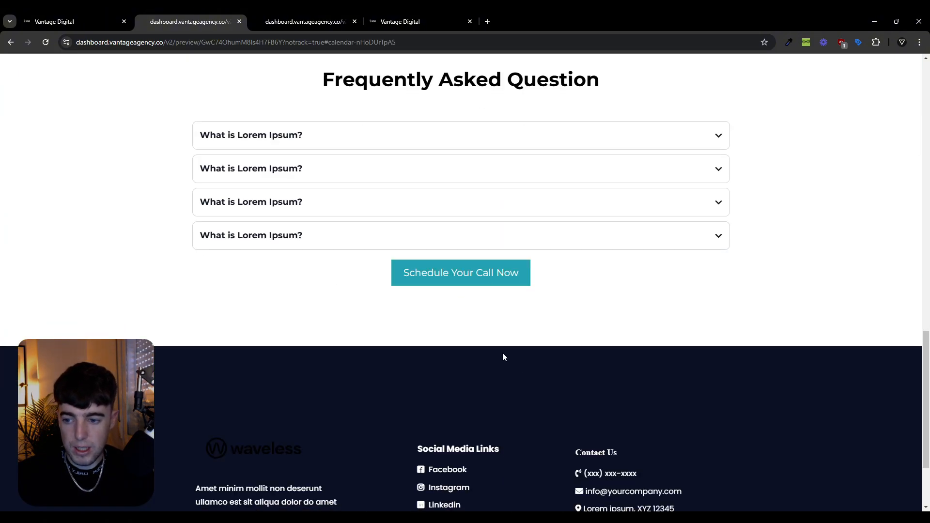
pyautogui.click(472, 284)
# Recheck both "Schedule Your Call Now" buttons in the preview for their scroll back to the booking calendar.
pyautogui.scroll(-5, 507, 303)
pyautogui.click(334, 409)
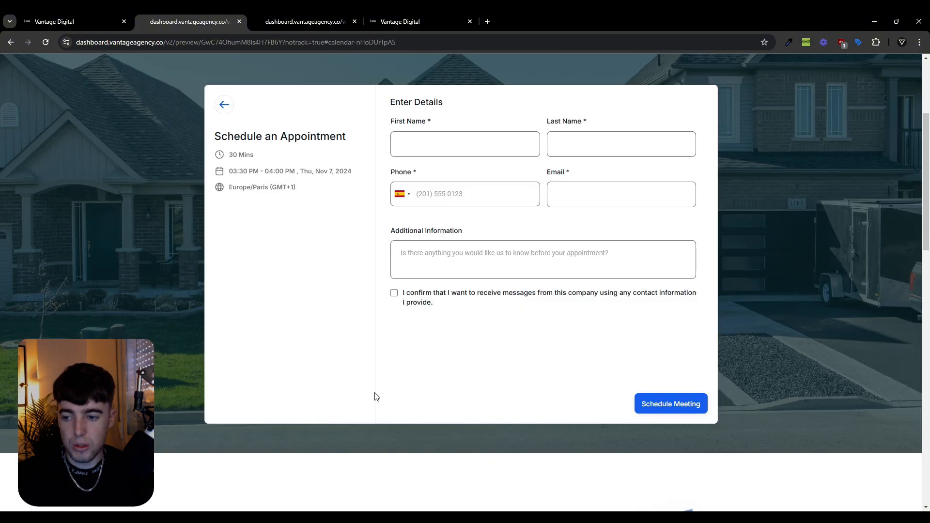
pyautogui.scroll(-4, 388, 393)
pyautogui.scroll(-10, 411, 388)
pyautogui.click(484, 184)
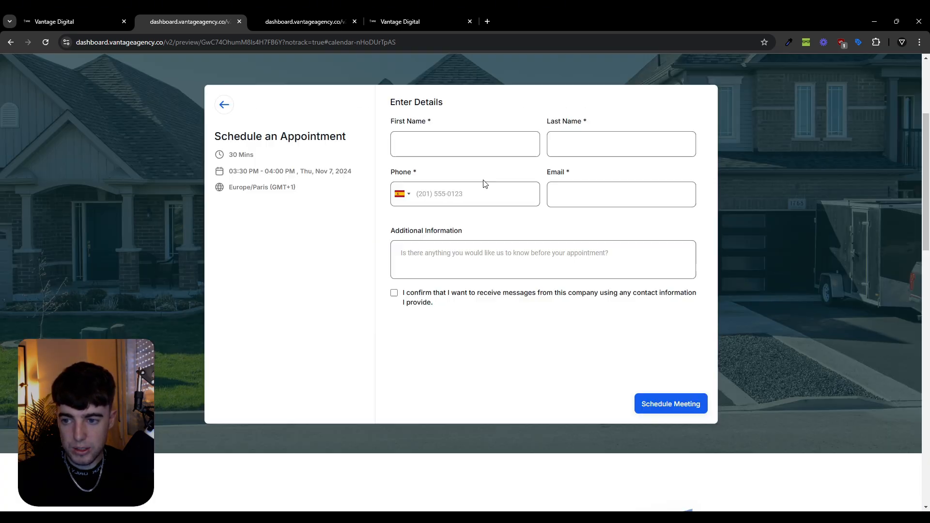
pyautogui.scroll(2, 508, 341)
pyautogui.scroll(2, 662, 226)
pyautogui.scroll(-8, 644, 247)
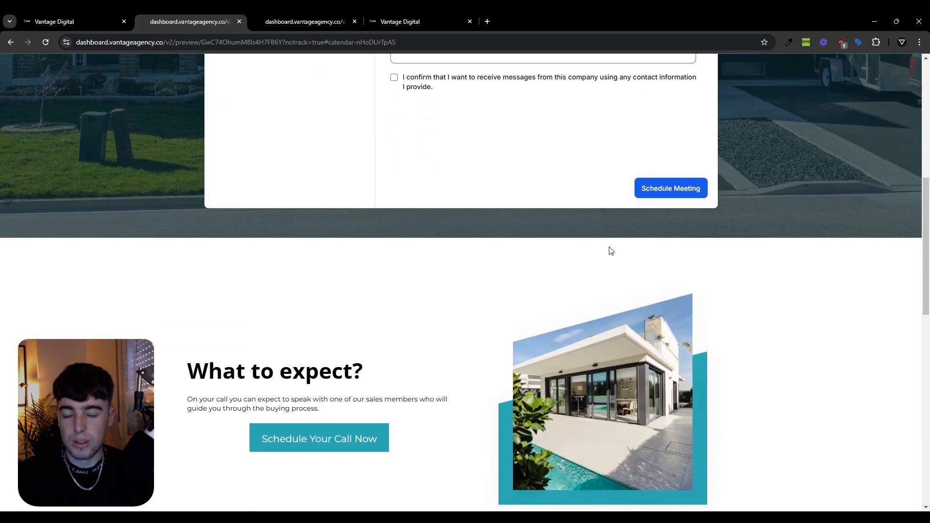